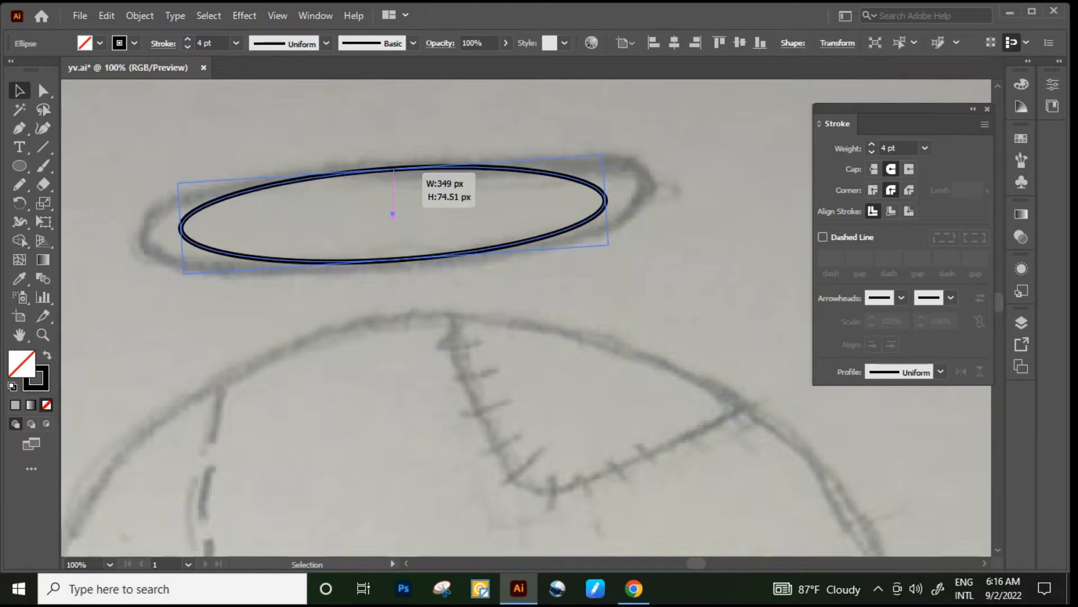
Widen the halo ellipse on both sides and rotate it slightly to match the sketched halo
{"action": "left_click_drag", "start_coordinate": [605, 198], "coordinate": [644, 195]}
{"action": "left_click_drag", "start_coordinate": [181, 227], "coordinate": [142, 228]}
{"action": "left_click_drag", "start_coordinate": [655, 249], "coordinate": [658, 242]}
{"action": "scroll", "coordinate": [393, 258], "scroll_direction": "down", "scroll_amount": 3}
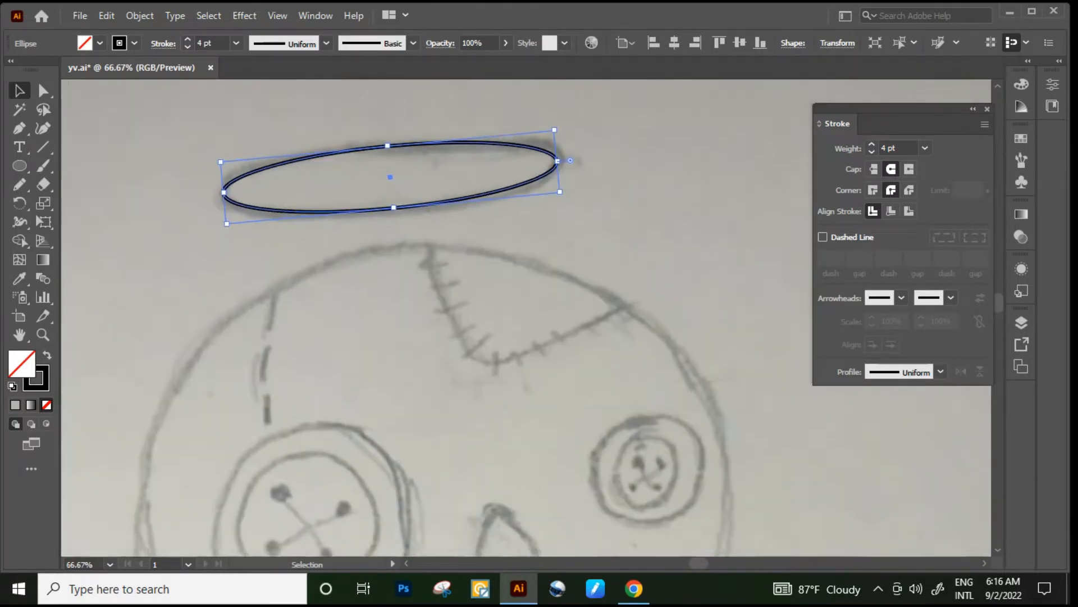
{"action": "left_click", "coordinate": [317, 253]}
Draw an ellipse over the sketched head and stretch its upper edge and both sides to the sketch outline
{"action": "scroll", "coordinate": [317, 253], "scroll_direction": "down", "scroll_amount": 3}
{"action": "scroll", "coordinate": [256, 193], "scroll_direction": "down", "scroll_amount": 1}
{"action": "mouse_move", "coordinate": [257, 193]}
{"action": "left_mouse_down"}
{"action": "mouse_move", "coordinate": [494, 365]}
{"action": "mouse_move", "coordinate": [514, 394]}
{"action": "left_mouse_up"}
{"action": "scroll", "coordinate": [515, 394], "scroll_direction": "up", "scroll_amount": 1}
{"action": "left_click_drag", "start_coordinate": [386, 231], "coordinate": [386, 180]}
{"action": "left_click_drag", "start_coordinate": [256, 306], "coordinate": [232, 306]}
{"action": "left_click_drag", "start_coordinate": [515, 306], "coordinate": [520, 306]}
{"action": "scroll", "coordinate": [379, 375], "scroll_direction": "down", "scroll_amount": 2}
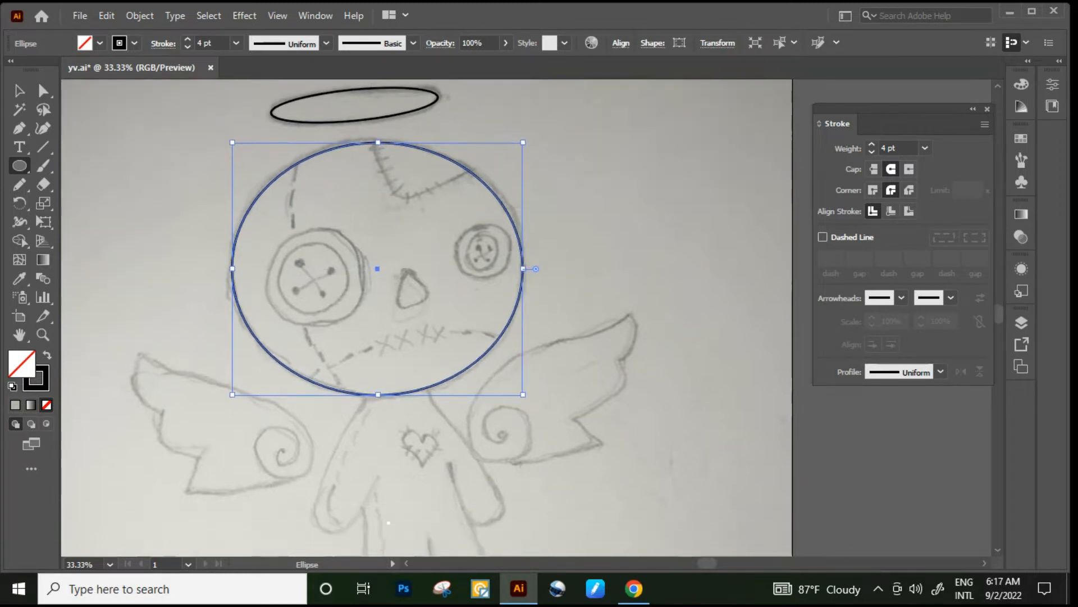
Fine-tune the head ellipse's lower edge and upper edge against the sketch, and deselect it
{"action": "scroll", "coordinate": [379, 375], "scroll_direction": "up", "scroll_amount": 2, "text": "alt"}
{"action": "left_click_drag", "start_coordinate": [378, 373], "coordinate": [378, 378]}
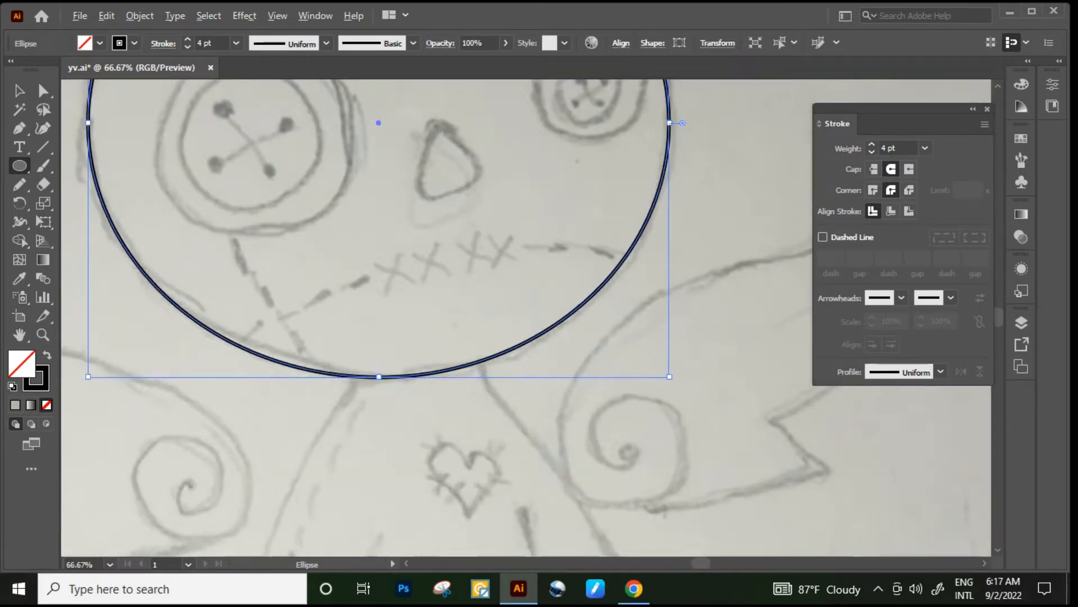
{"action": "scroll", "coordinate": [379, 378], "scroll_direction": "down", "scroll_amount": 1, "text": "alt"}
{"action": "scroll", "coordinate": [431, 169], "scroll_direction": "up", "scroll_amount": 1, "text": "alt"}
{"action": "left_click_drag", "start_coordinate": [430, 175], "coordinate": [431, 169]}
{"action": "scroll", "coordinate": [444, 184], "scroll_direction": "down", "scroll_amount": 3, "text": "alt"}
{"action": "key", "text": "v"}
{"action": "key", "text": "ctrl+shift+a"}
{"action": "scroll", "coordinate": [458, 286], "scroll_direction": "up", "scroll_amount": 1, "text": "alt"}
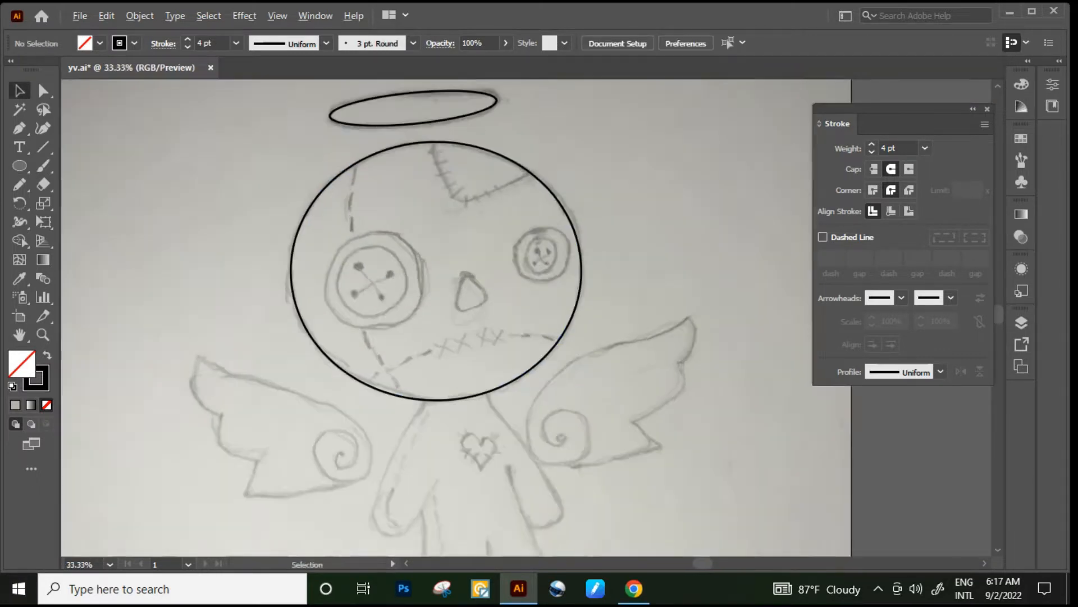
Draw a circle for the large button eye, then move, resize and nudge it onto the sketched outer rim
{"action": "key", "text": "l"}
{"action": "scroll", "coordinate": [396, 333], "scroll_direction": "up", "scroll_amount": 2, "text": "alt"}
{"action": "left_click_drag", "start_coordinate": [292, 170], "coordinate": [384, 263]}
{"action": "key", "text": "v"}
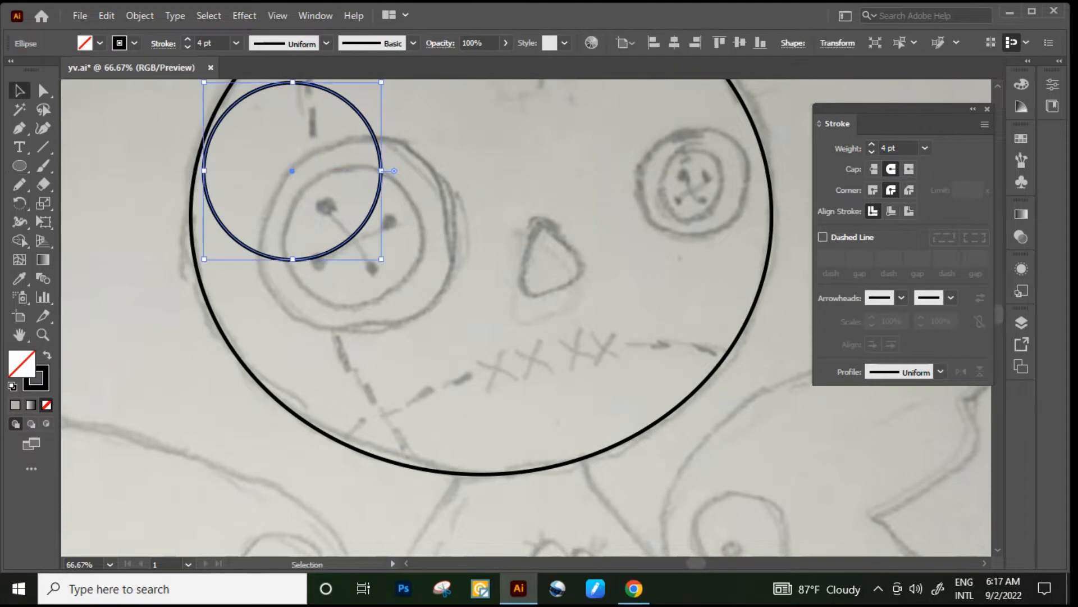
{"action": "left_click_drag", "start_coordinate": [291, 170], "coordinate": [360, 233]}
{"action": "mouse_move", "coordinate": [450, 322]}
{"action": "left_mouse_down"}
{"action": "mouse_move", "coordinate": [455, 329]}
{"action": "mouse_move", "coordinate": [409, 319]}
{"action": "left_mouse_up"}
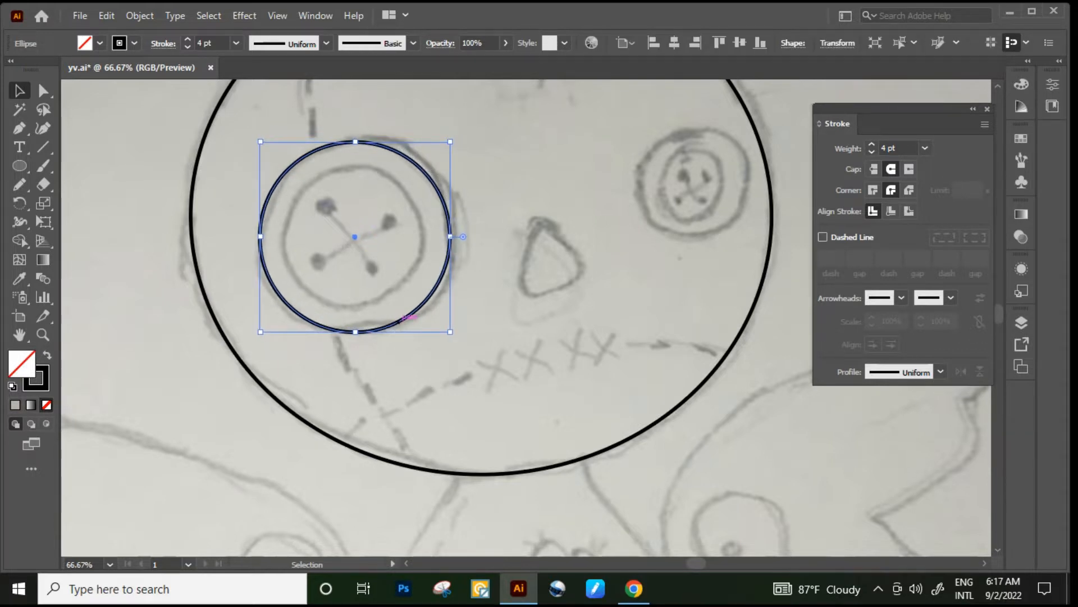
{"action": "key", "text": "Down"}
{"action": "key", "text": "Right"}
{"action": "key", "text": "Right"}
{"action": "key", "text": "Right"}
{"action": "left_click", "coordinate": [471, 317]}
Make a smaller concentric copy of the large eye's circle to form the button's inner ring
{"action": "left_click", "coordinate": [425, 305]}
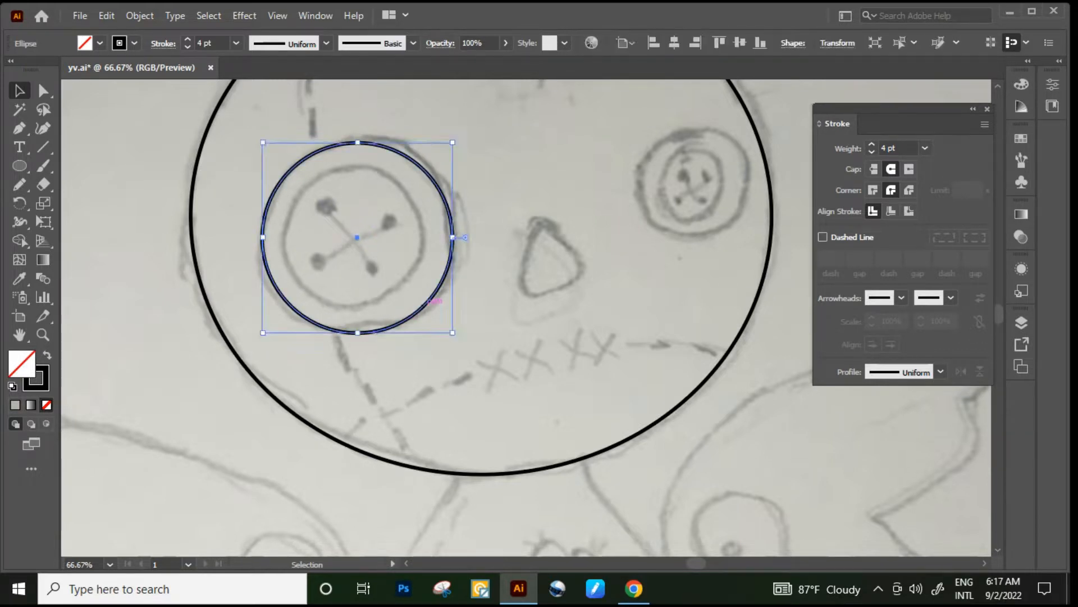
{"action": "left_click_drag", "start_coordinate": [453, 333], "coordinate": [428, 309]}
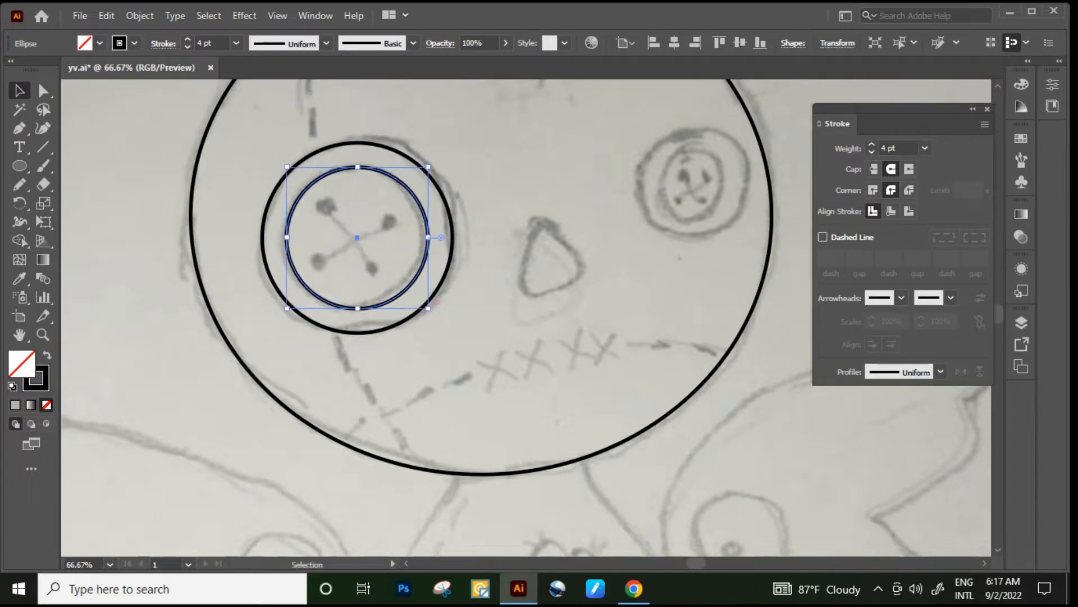
{"action": "left_click", "coordinate": [472, 319]}
Draw four solid black circles without a stroke over the large button's sketched thread holes
{"action": "key", "text": "l"}
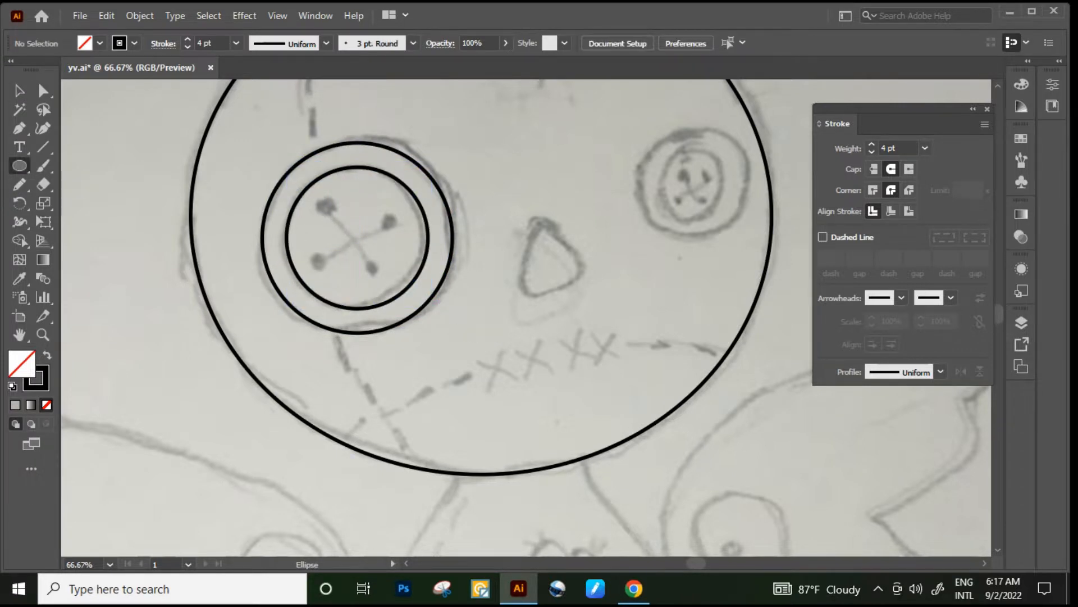
{"action": "key", "text": "shift+x"}
{"action": "scroll", "coordinate": [341, 207], "scroll_direction": "up", "scroll_amount": 2}
{"action": "mouse_move", "coordinate": [302, 191]}
{"action": "left_mouse_down"}
{"action": "mouse_move", "coordinate": [331, 226]}
{"action": "mouse_move", "coordinate": [470, 264]}
{"action": "mouse_move", "coordinate": [418, 349]}
{"action": "mouse_move", "coordinate": [295, 325]}
{"action": "left_mouse_up"}
{"action": "key", "text": "v"}
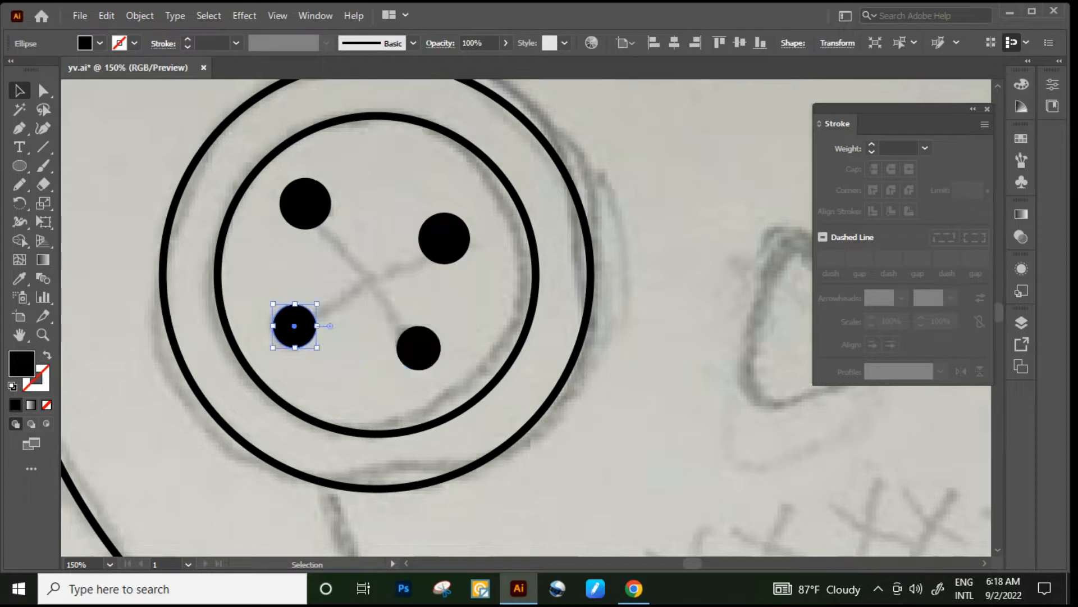
Shift the four thread holes together to the right to centre them inside the button's inner ring
{"action": "left_click", "coordinate": [305, 204], "text": "shift"}
{"action": "left_click", "coordinate": [444, 238], "text": "shift"}
{"action": "left_click", "coordinate": [418, 348], "text": "shift"}
{"action": "key", "text": "shift+Right"}
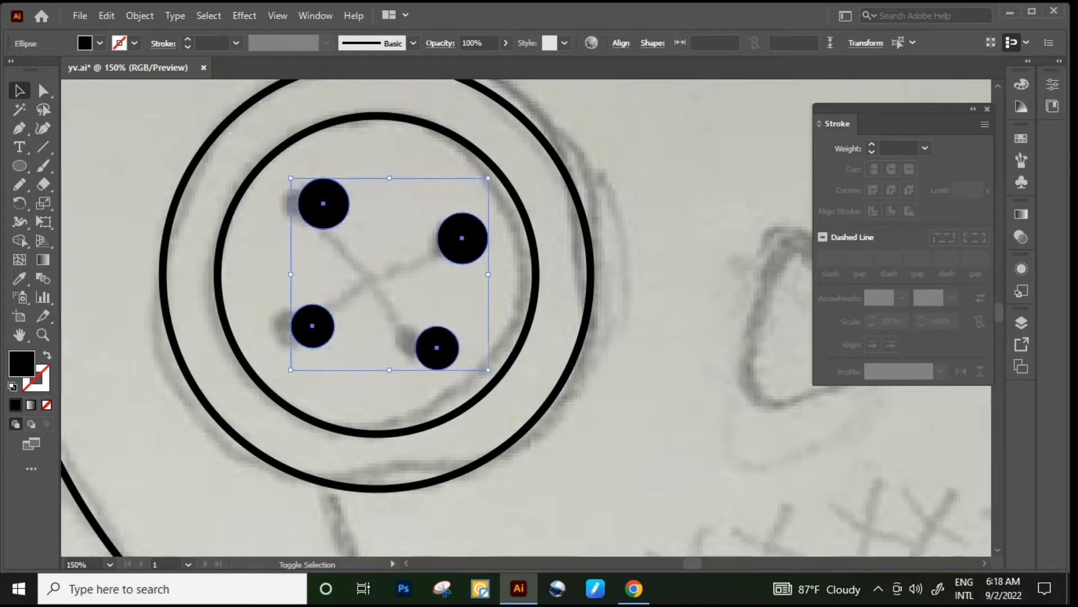
{"action": "key", "text": "ctrl+minus"}
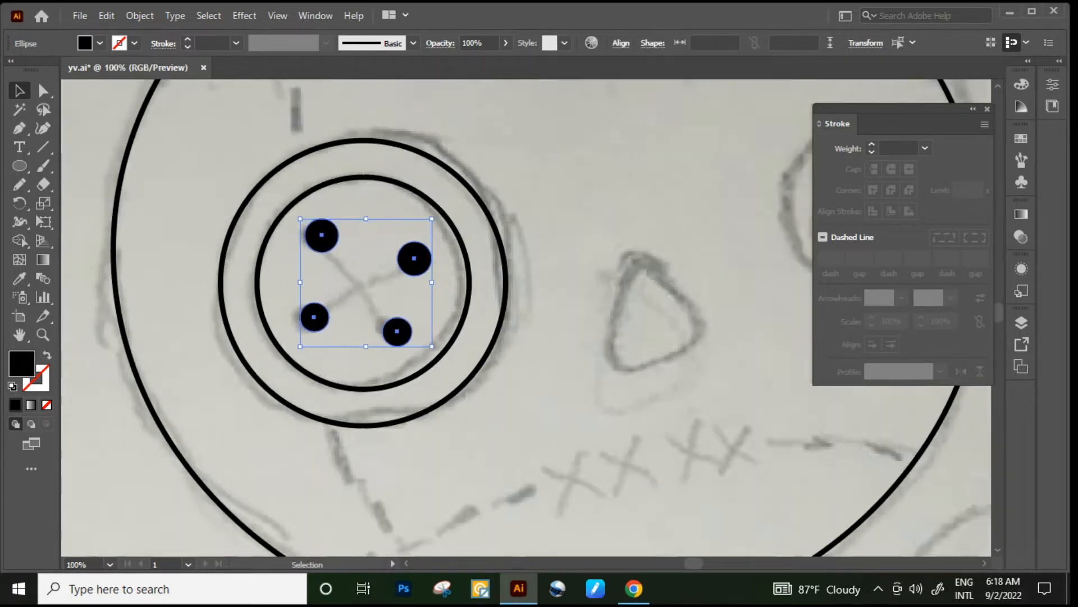
{"action": "key", "text": "ctrl+shift+a"}
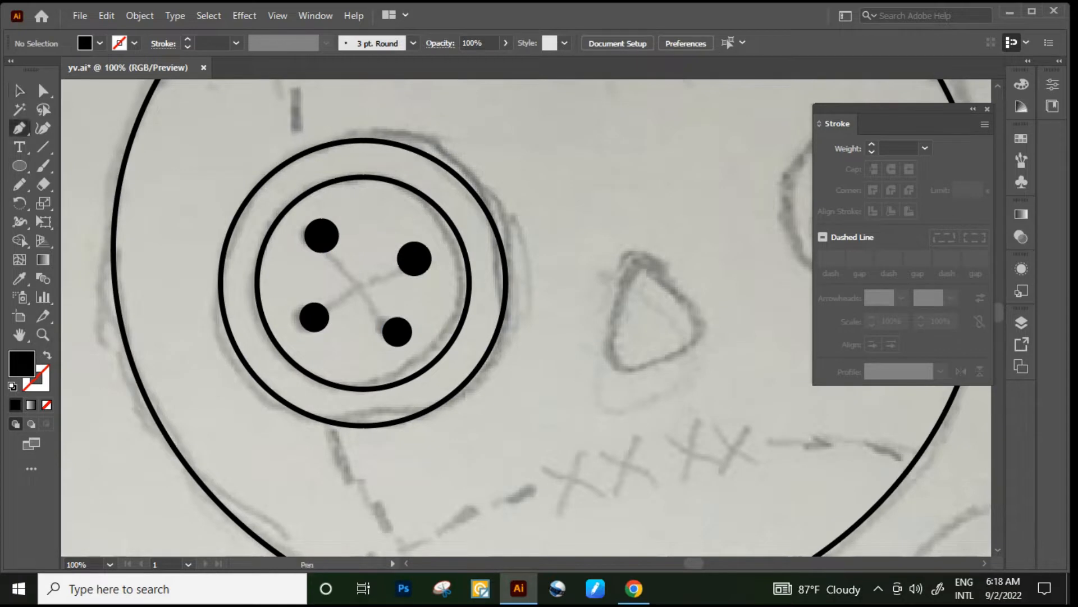
Draw two crossing curved threads between opposite holes of the large button with a 4 pt black stroke and no fill
{"action": "key", "text": "shift+x"}
{"action": "key", "text": "F6"}
{"action": "key", "text": "i"}
{"action": "left_click", "coordinate": [220, 277]}
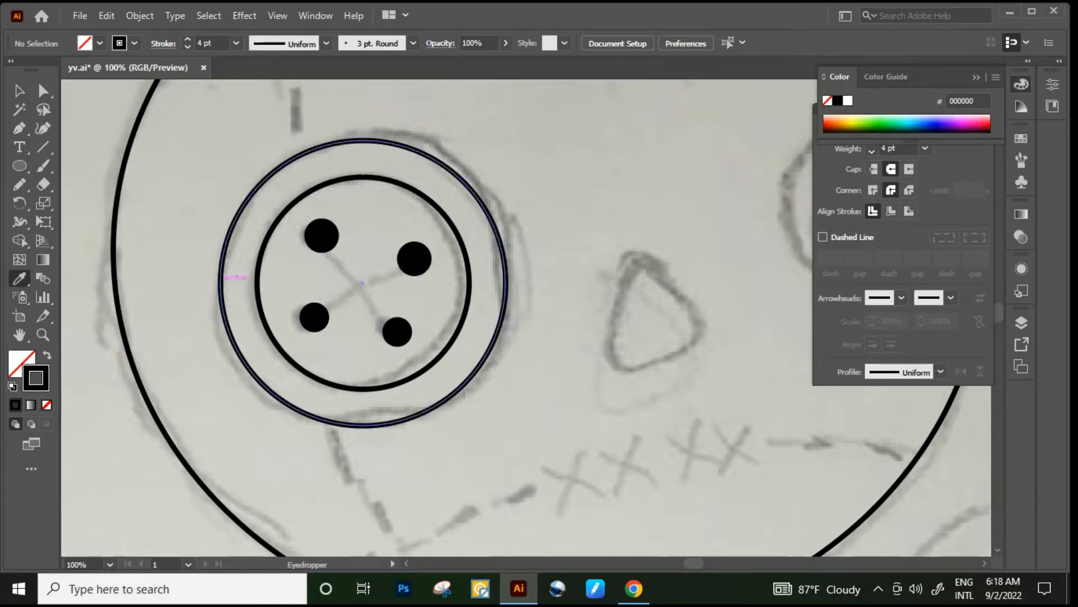
{"action": "key", "text": "p"}
{"action": "key", "text": "ctrl+equal"}
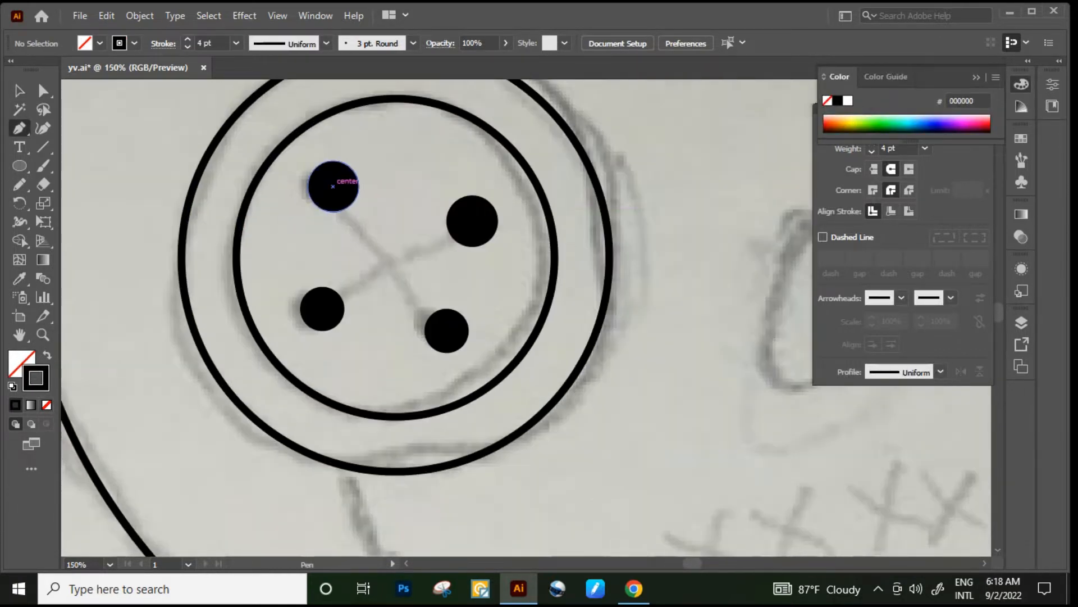
{"action": "left_click", "coordinate": [333, 186]}
{"action": "left_click_drag", "start_coordinate": [447, 331], "coordinate": [470, 456]}
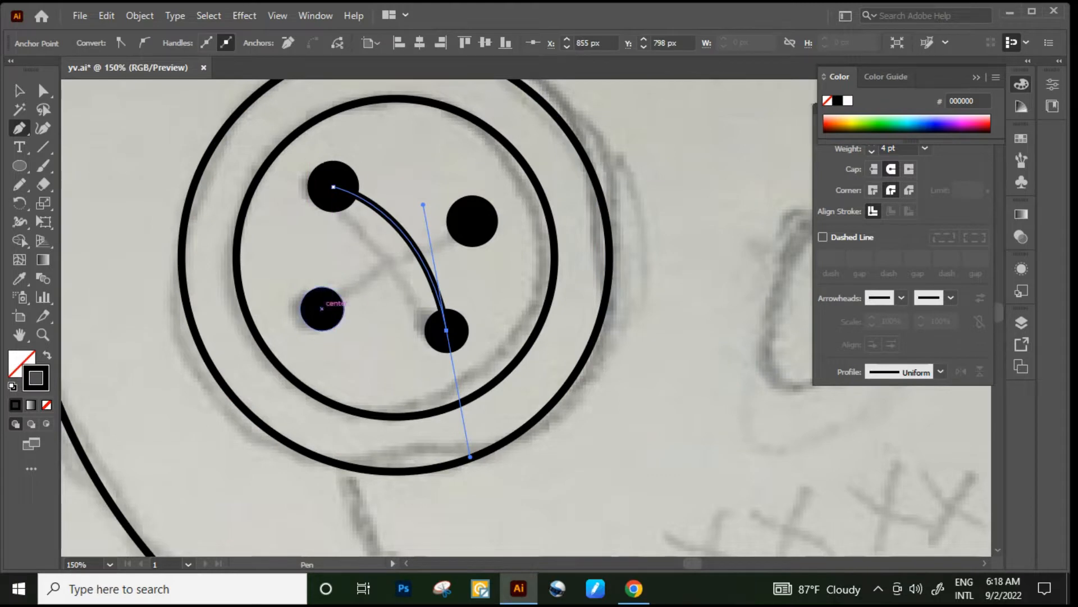
{"action": "left_click", "coordinate": [322, 308]}
{"action": "left_click_drag", "start_coordinate": [472, 221], "coordinate": [556, 258]}
{"action": "left_click", "coordinate": [19, 90]}
{"action": "key", "text": "ctrl+minus"}
{"action": "key", "text": "ctrl+minus"}
{"action": "key", "text": "ctrl+minus"}
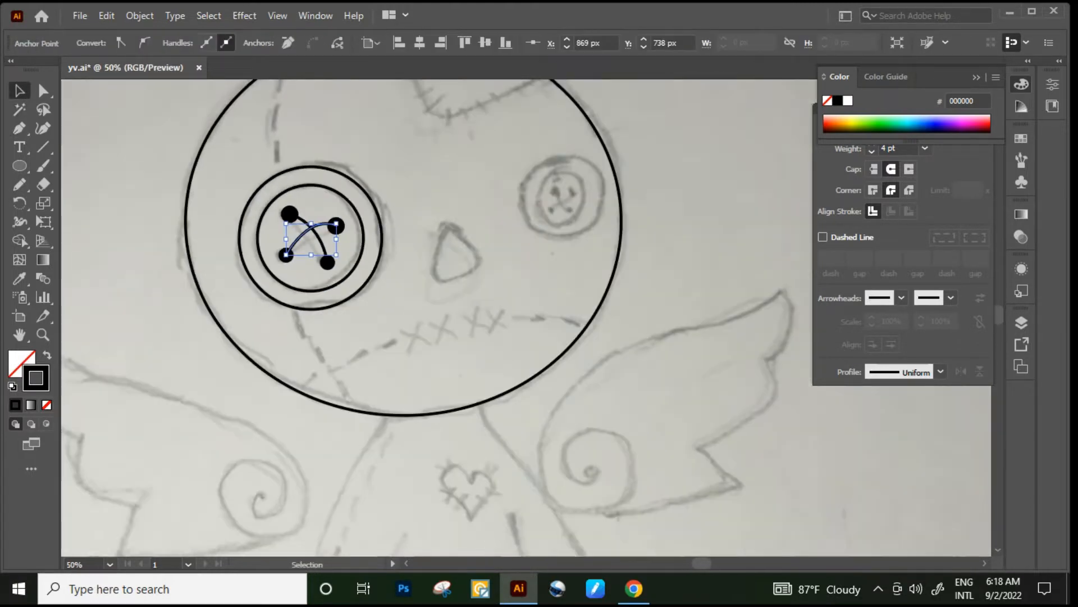
Copy the complete large button onto the sketched small eye and scale it down to about 138 px
{"action": "key", "text": "ctrl+shift+a"}
{"action": "scroll", "coordinate": [476, 318], "scroll_direction": "up", "scroll_amount": 1}
{"action": "left_click", "coordinate": [310, 256]}
{"action": "left_click_drag", "start_coordinate": [310, 256], "coordinate": [561, 223]}
{"action": "left_click_drag", "start_coordinate": [635, 295], "coordinate": [629, 269]}
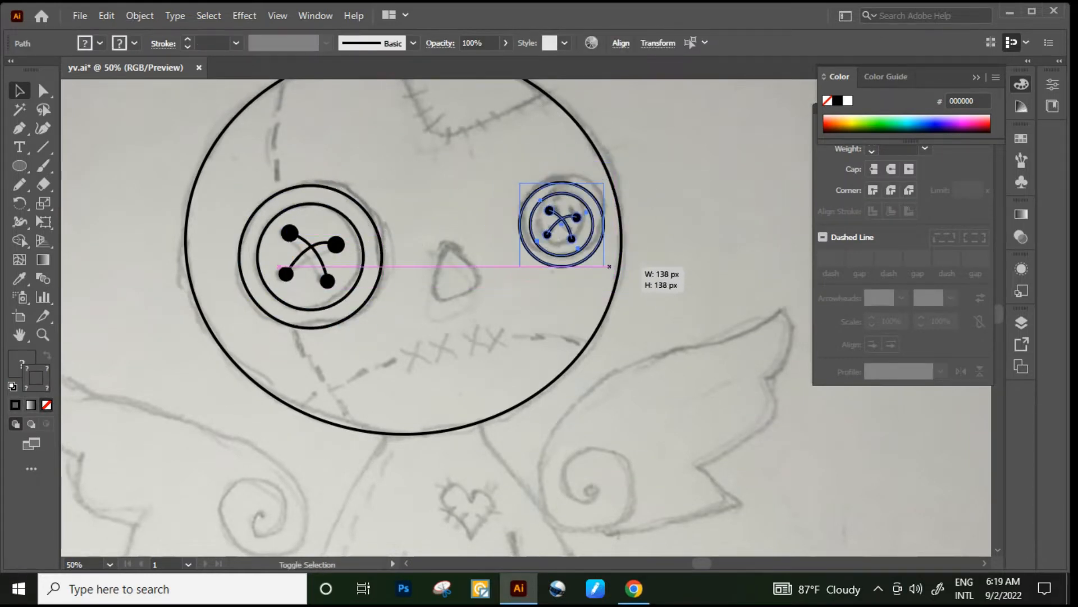
Fine-tune the small button's position and size over the sketched eye, and deselect it
{"action": "key", "text": "ctrl+plus"}
{"action": "key", "text": "ctrl+plus"}
{"action": "left_click_drag", "start_coordinate": [529, 250], "coordinate": [533, 244]}
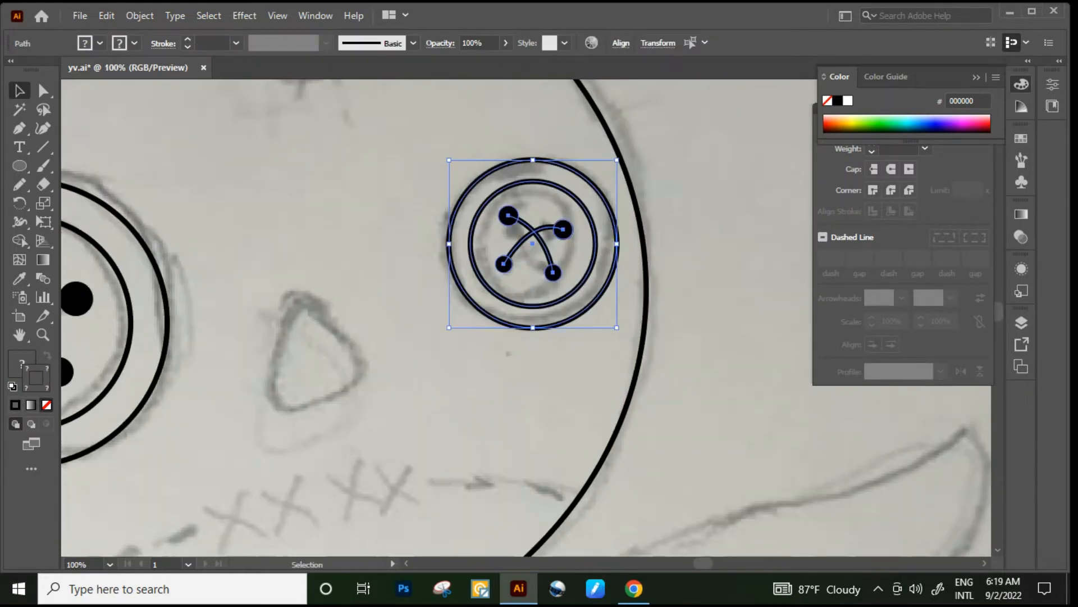
{"action": "left_click_drag", "start_coordinate": [621, 333], "coordinate": [630, 322]}
{"action": "left_click", "coordinate": [677, 318]}
{"action": "key", "text": "ctrl+minus"}
{"action": "key", "text": "ctrl+minus"}
{"action": "key", "text": "ctrl+minus"}
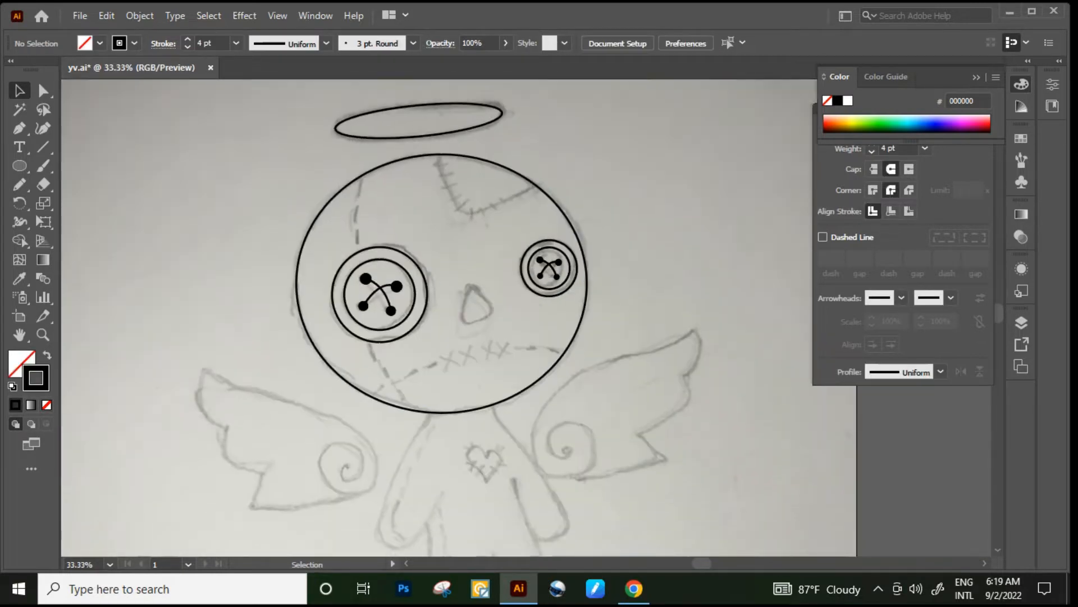
Draw the patch seam with the Pen tool as a curved V from the head's top edge to its upper right edge
{"action": "left_click", "coordinate": [20, 128]}
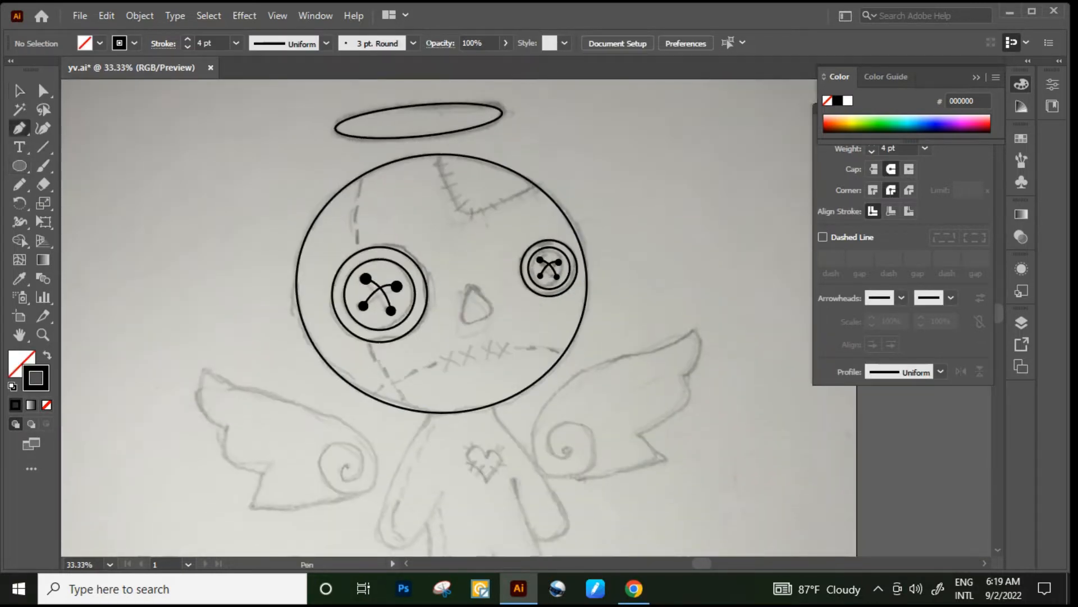
{"action": "key", "text": "ctrl+plus"}
{"action": "key", "text": "ctrl+plus"}
{"action": "left_click", "coordinate": [452, 139]}
{"action": "key", "text": "ctrl+plus"}
{"action": "left_click_drag", "start_coordinate": [507, 263], "coordinate": [545, 274]}
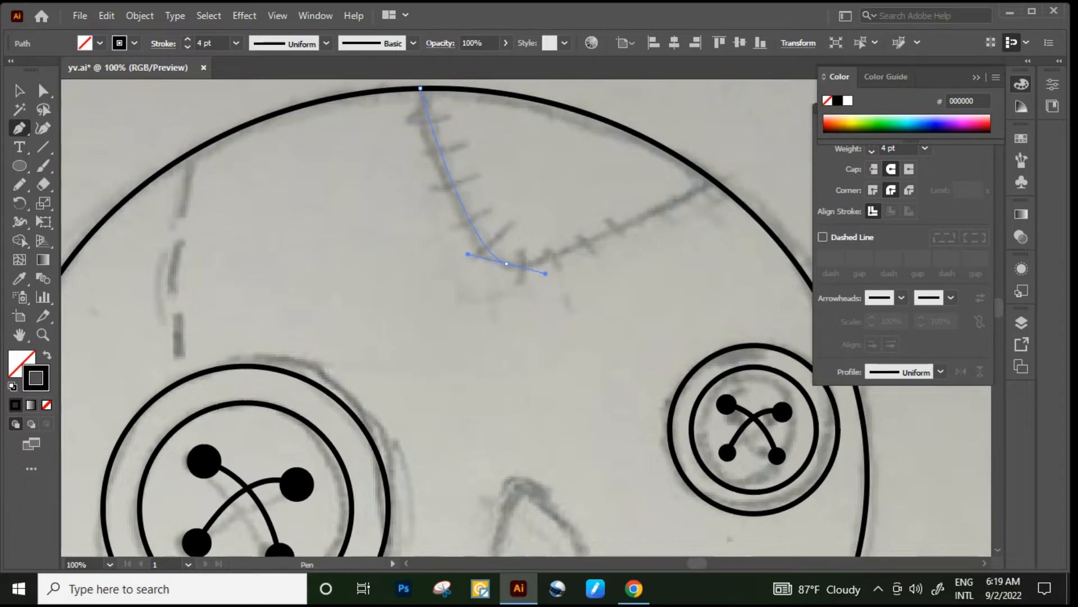
{"action": "left_click", "coordinate": [713, 178]}
{"action": "key", "text": "ctrl+minus"}
{"action": "key", "text": "ctrl+minus"}
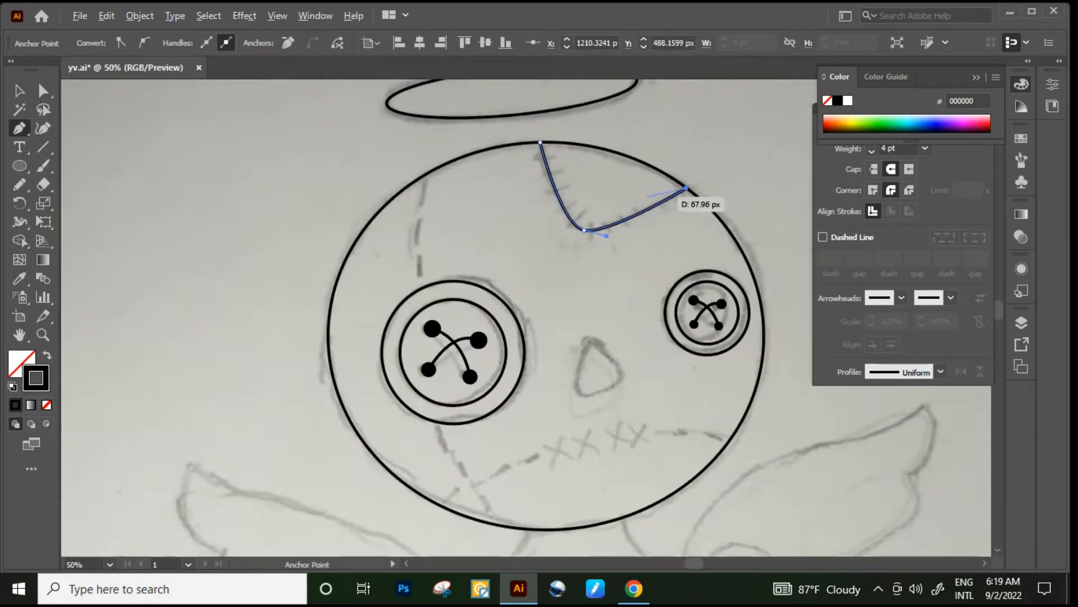
{"action": "key", "text": "ctrl+minus"}
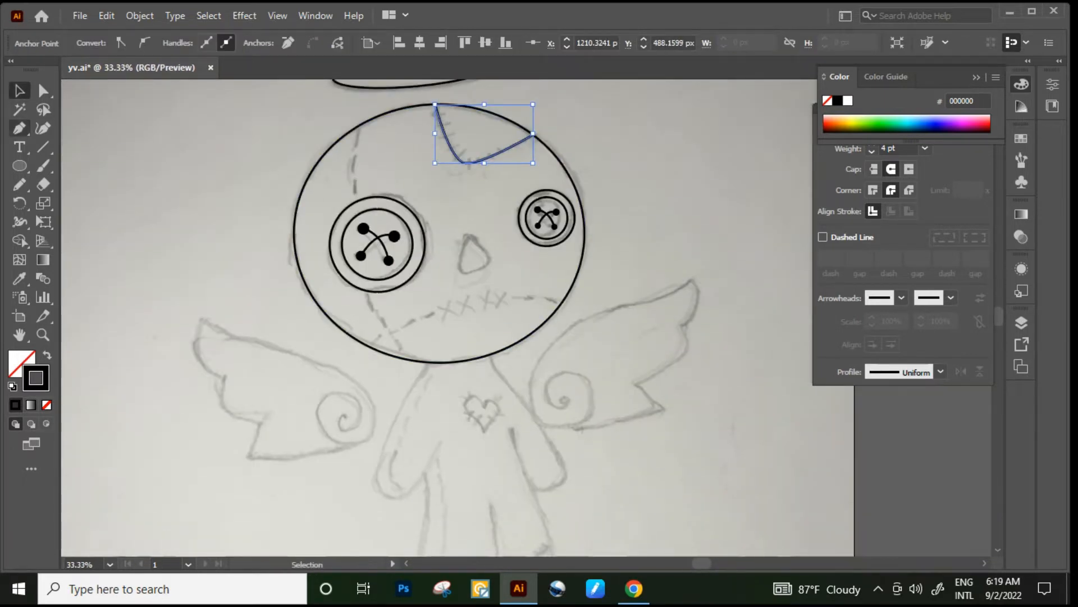
Draw a curved vertical seam across the head through the large eye, and a curved mouth line across the lower face
{"action": "left_click", "coordinate": [358, 127]}
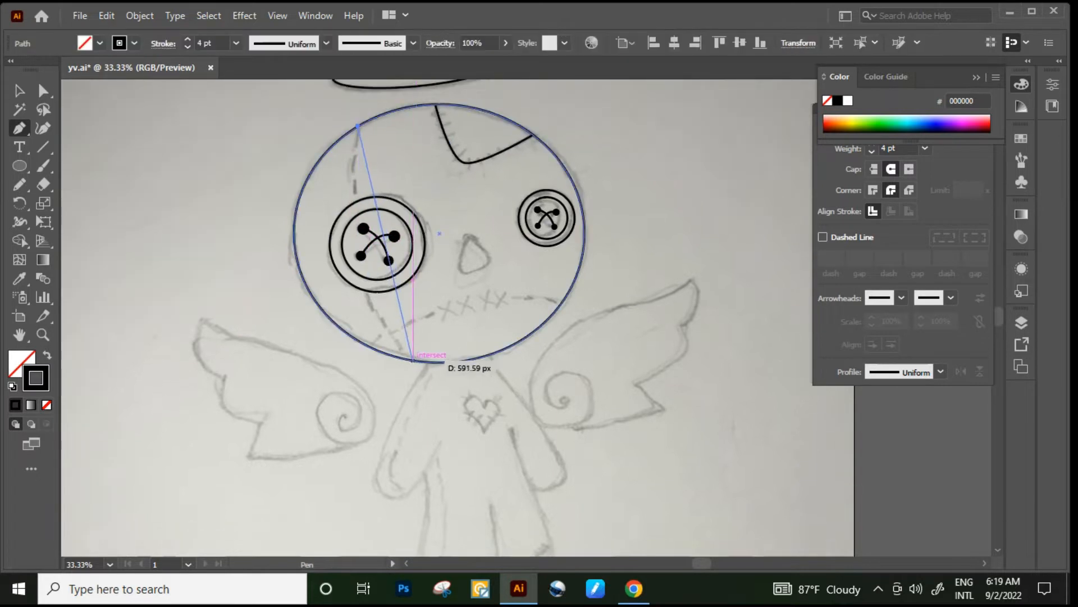
{"action": "left_click_drag", "start_coordinate": [407, 359], "coordinate": [488, 455]}
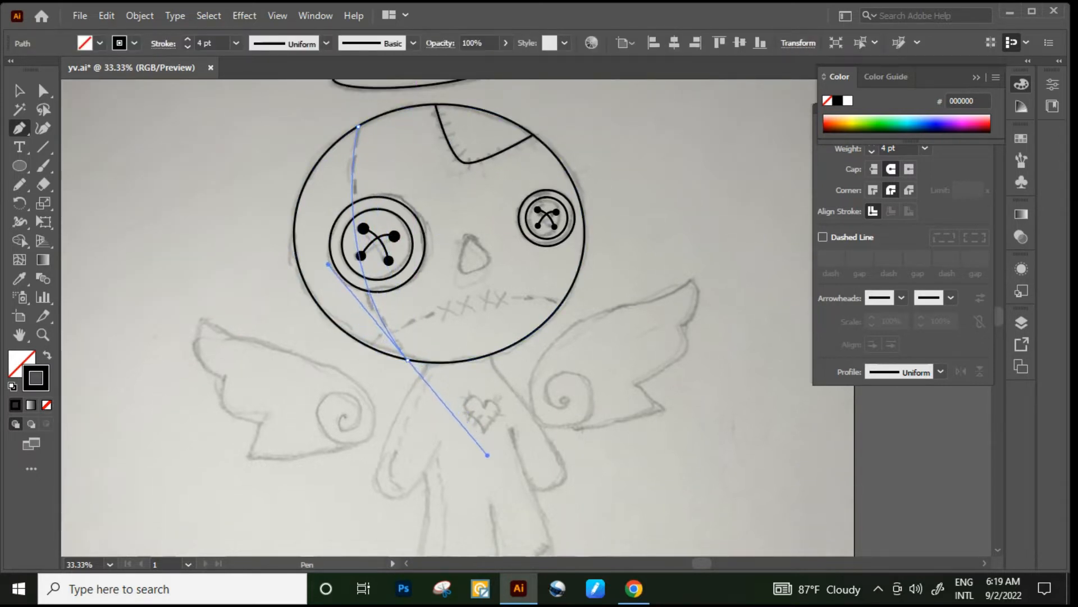
{"action": "left_click", "coordinate": [134, 158], "text": "ctrl"}
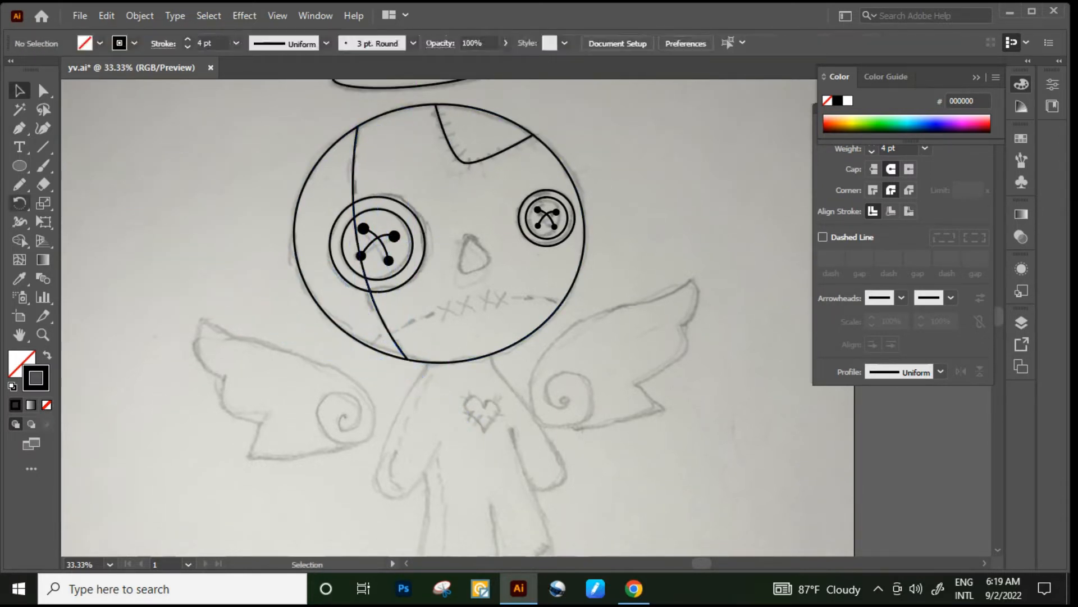
{"action": "left_click", "coordinate": [369, 347]}
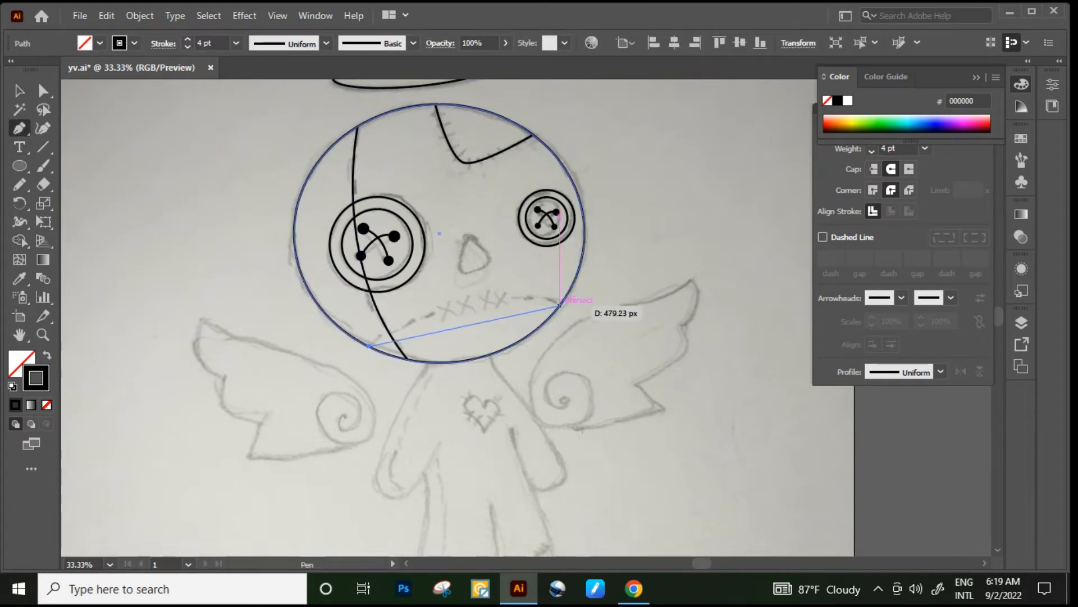
{"action": "left_click_drag", "start_coordinate": [559, 306], "coordinate": [679, 321]}
{"action": "left_click", "coordinate": [96, 141], "text": "ctrl"}
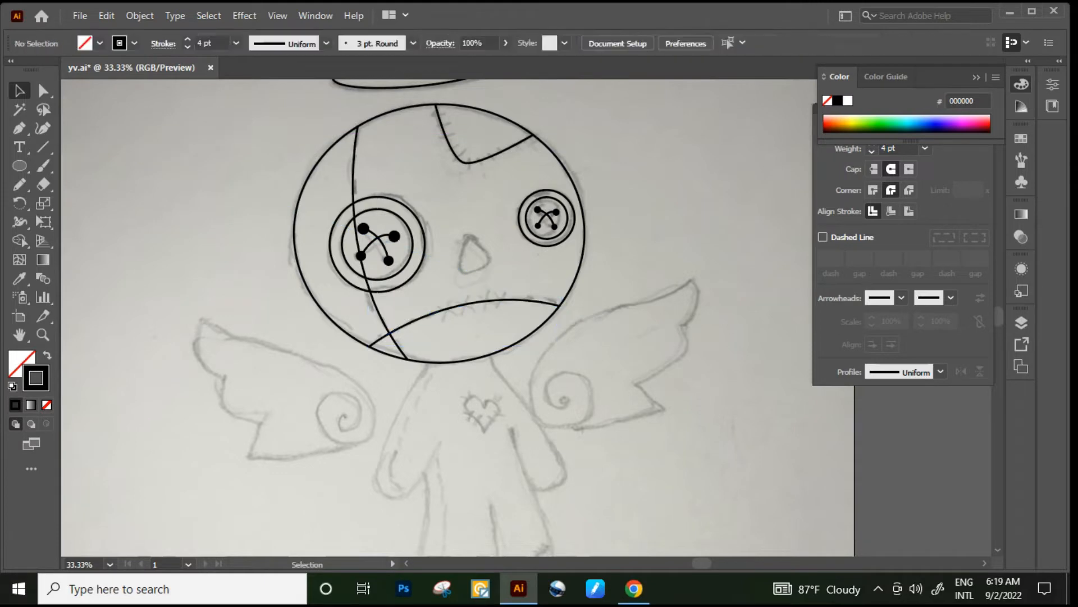
Trace the sketched nose with the Pen tool as a closed, rounded triangle
{"action": "scroll", "coordinate": [485, 268], "scroll_direction": "up", "scroll_amount": 4}
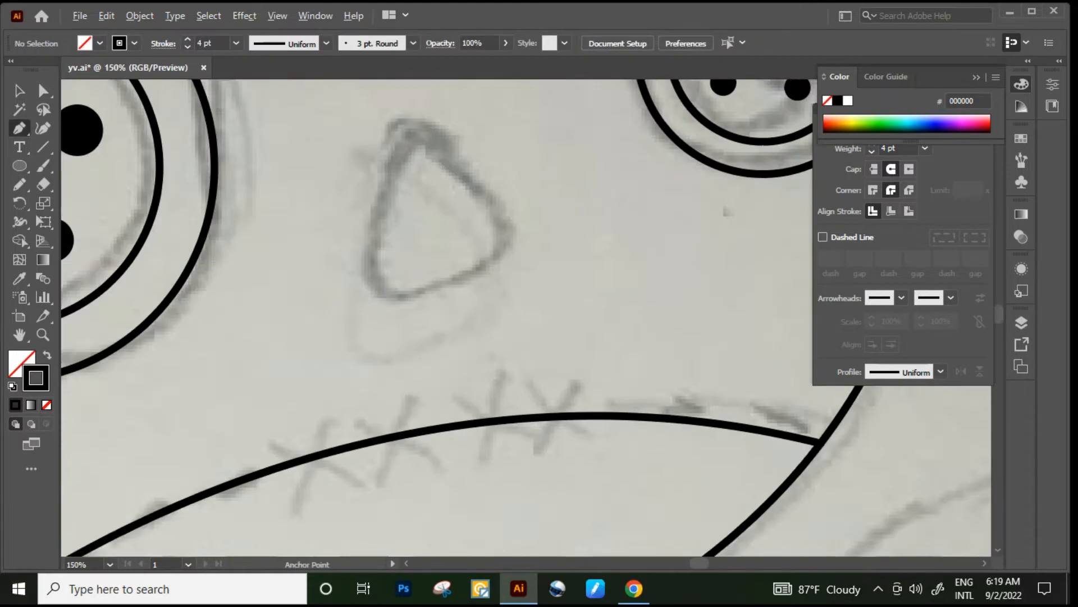
{"action": "scroll", "coordinate": [450, 276], "scroll_direction": "up", "scroll_amount": 1}
{"action": "scroll", "coordinate": [388, 286], "scroll_direction": "down", "scroll_amount": 1}
{"action": "left_click", "coordinate": [378, 261]}
{"action": "left_click", "coordinate": [400, 310]}
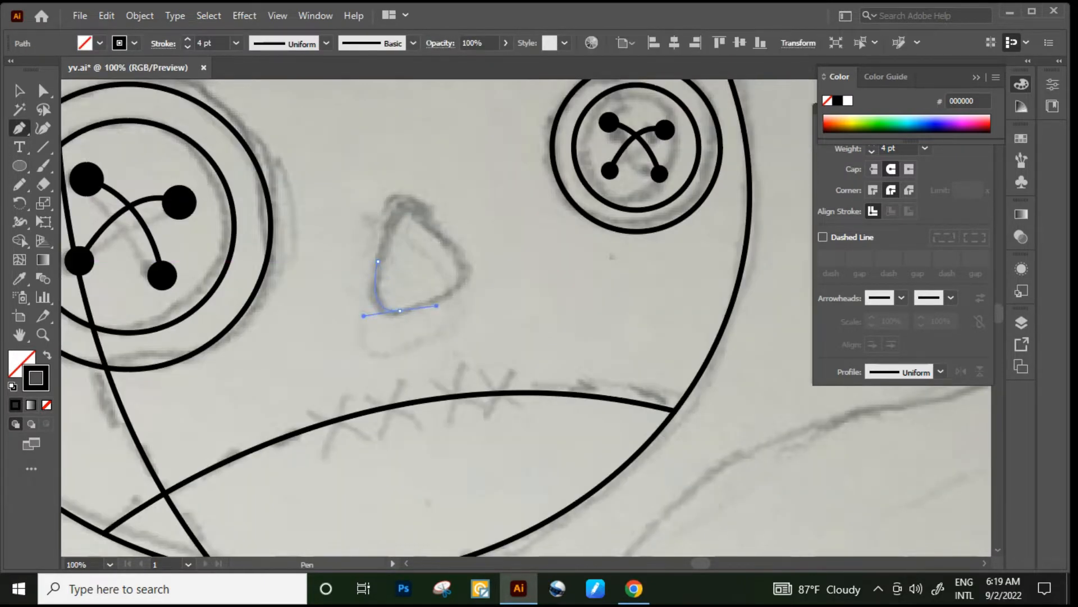
{"action": "left_click_drag", "start_coordinate": [437, 305], "coordinate": [439, 305]}
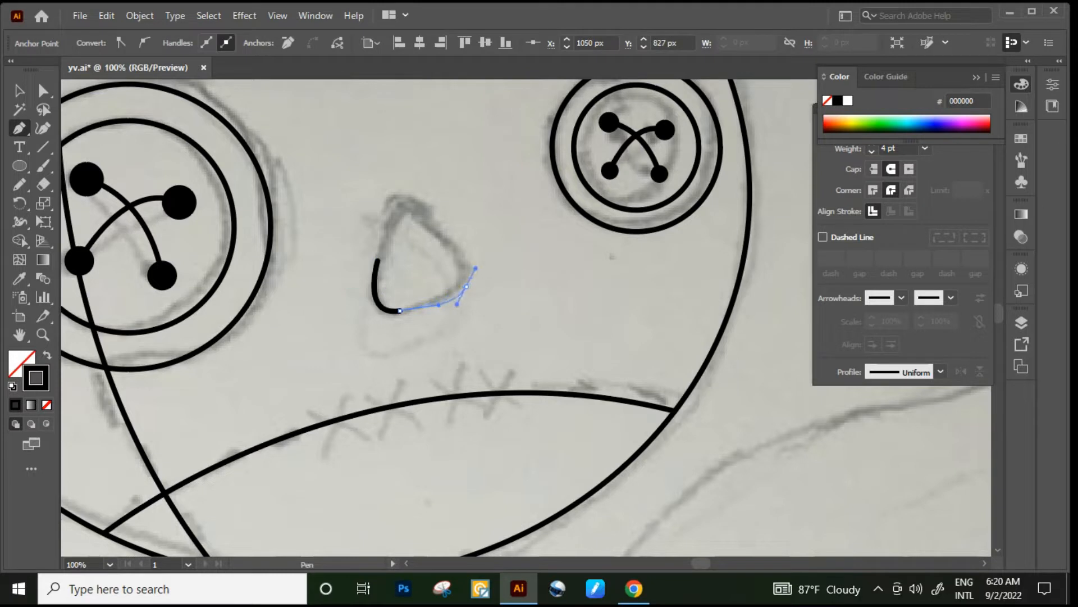
{"action": "left_click_drag", "start_coordinate": [476, 268], "coordinate": [476, 268]}
{"action": "scroll", "coordinate": [444, 252], "scroll_direction": "up", "scroll_amount": 1}
{"action": "left_click_drag", "start_coordinate": [402, 220], "coordinate": [418, 214]}
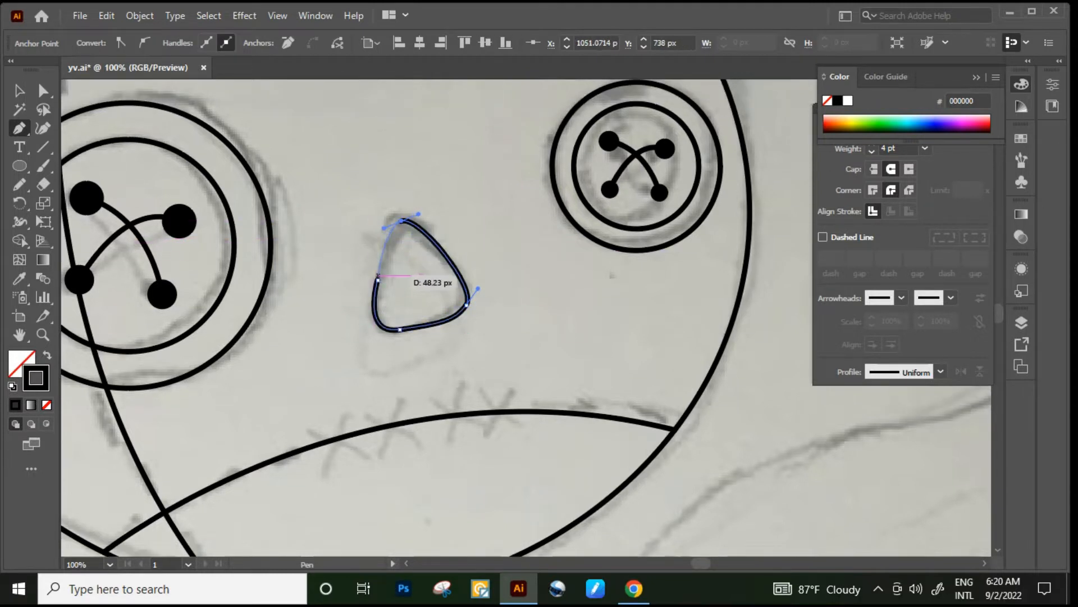
{"action": "left_click", "coordinate": [378, 276]}
Smooth the nose outline with the Smooth tool and deselect it
{"action": "mouse_move", "coordinate": [19, 184]}
{"action": "left_mouse_down"}
{"action": "mouse_move", "coordinate": [68, 203]}
{"action": "mouse_move", "coordinate": [68, 223]}
{"action": "left_mouse_up"}
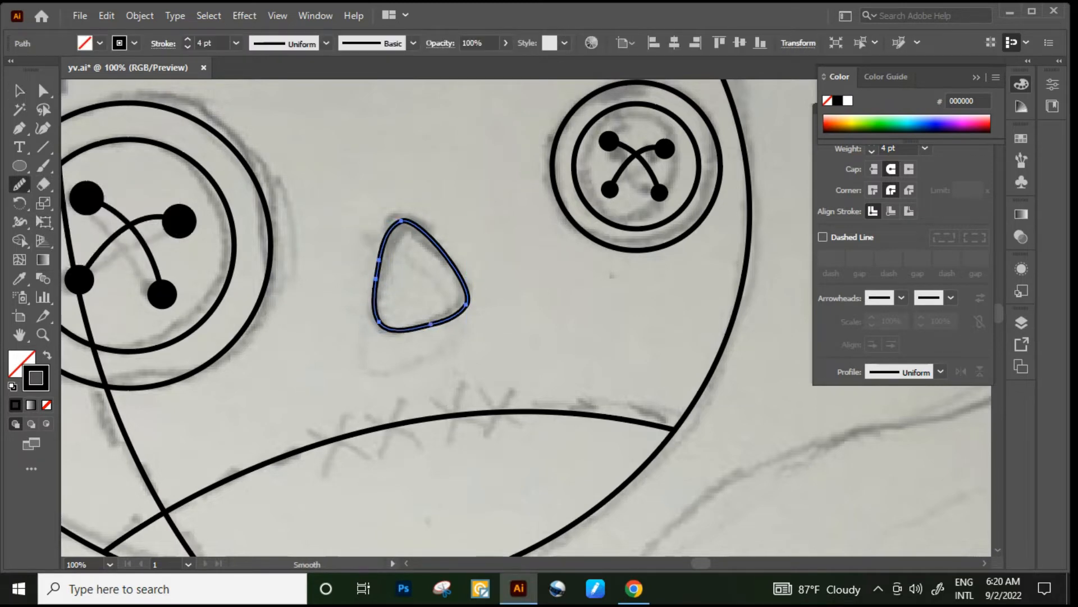
{"action": "left_click", "coordinate": [20, 91]}
{"action": "scroll", "coordinate": [427, 244], "scroll_direction": "down", "scroll_amount": 3}
{"action": "left_click", "coordinate": [431, 282]}
{"action": "scroll", "coordinate": [432, 282], "scroll_direction": "up", "scroll_amount": 1}
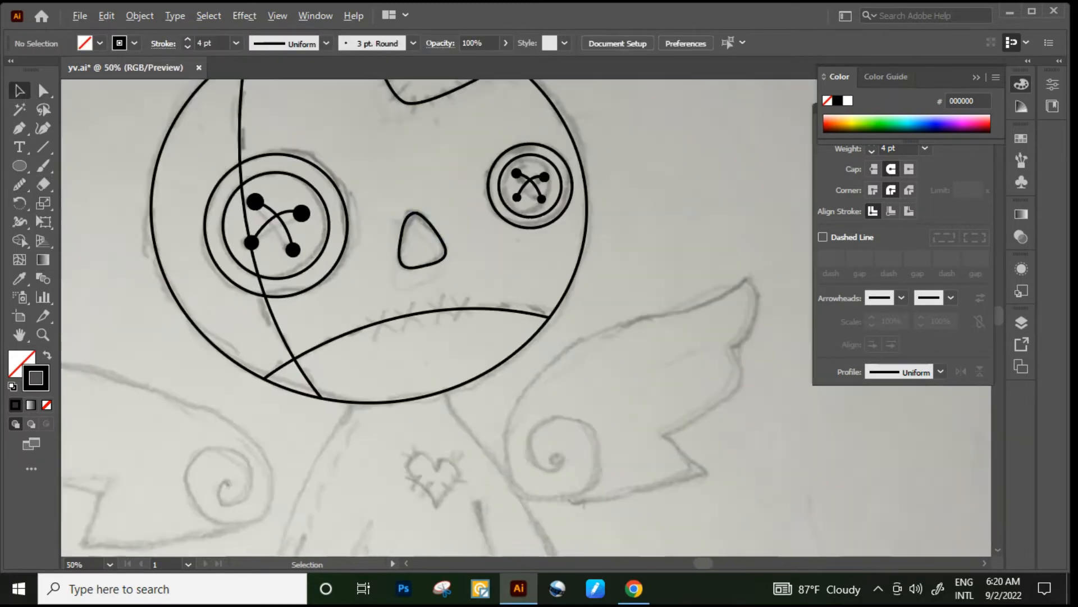
Trace the left arm with the Pen tool from the head's lower edge around the rounded hand to the armpit, and deselect it
{"action": "scroll", "coordinate": [377, 292], "scroll_direction": "down", "scroll_amount": 3}
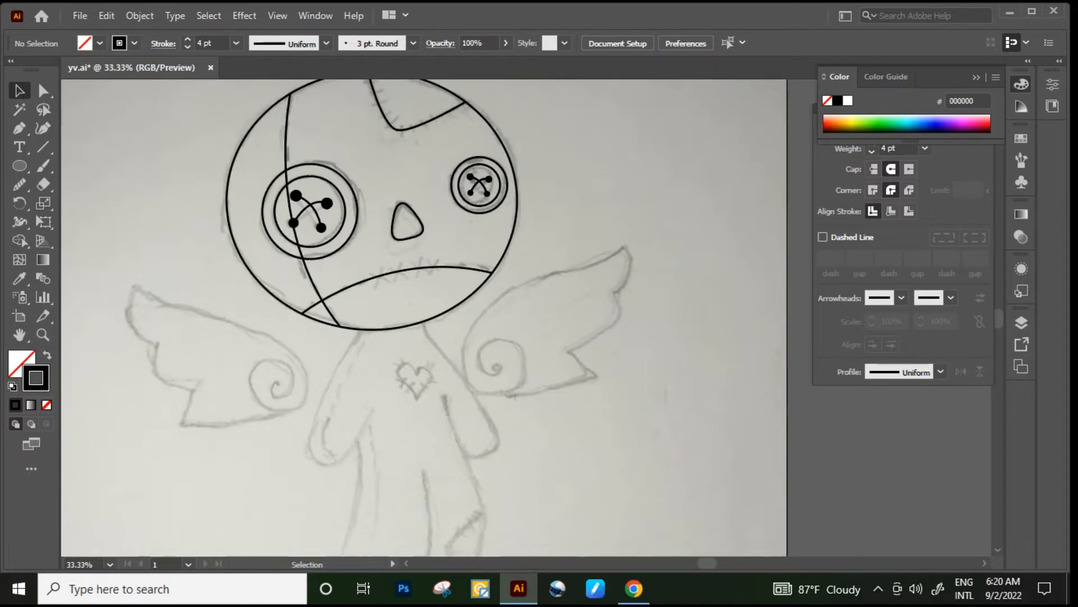
{"action": "left_click", "coordinate": [19, 128]}
{"action": "scroll", "coordinate": [373, 329], "scroll_direction": "up", "scroll_amount": 3}
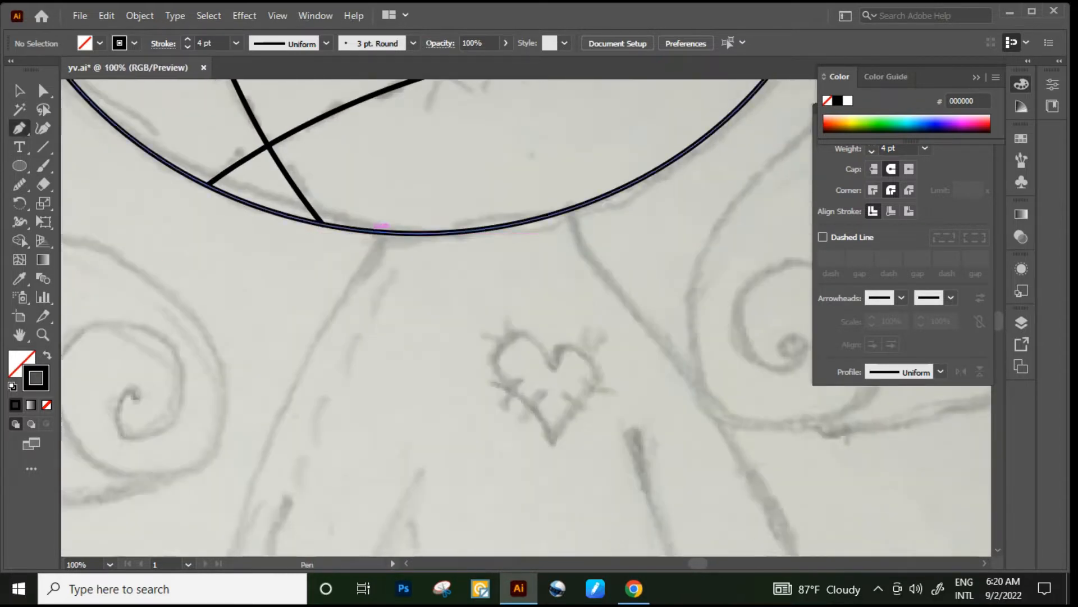
{"action": "left_click", "coordinate": [372, 231]}
{"action": "scroll", "coordinate": [298, 356], "scroll_direction": "down", "scroll_amount": 3}
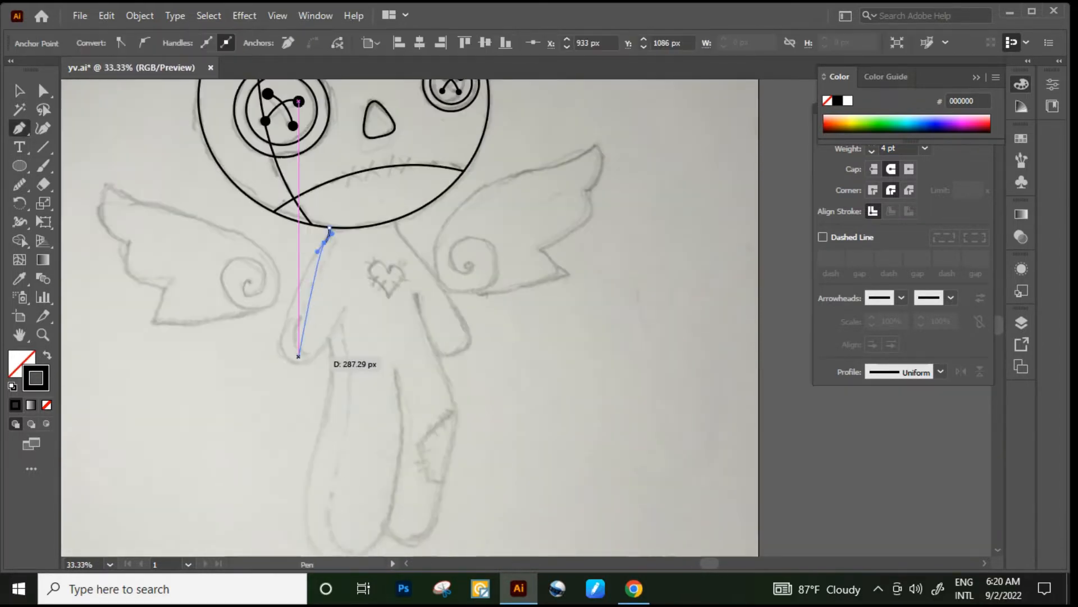
{"action": "scroll", "coordinate": [292, 362], "scroll_direction": "up", "scroll_amount": 1}
{"action": "left_click_drag", "start_coordinate": [284, 354], "coordinate": [321, 377]}
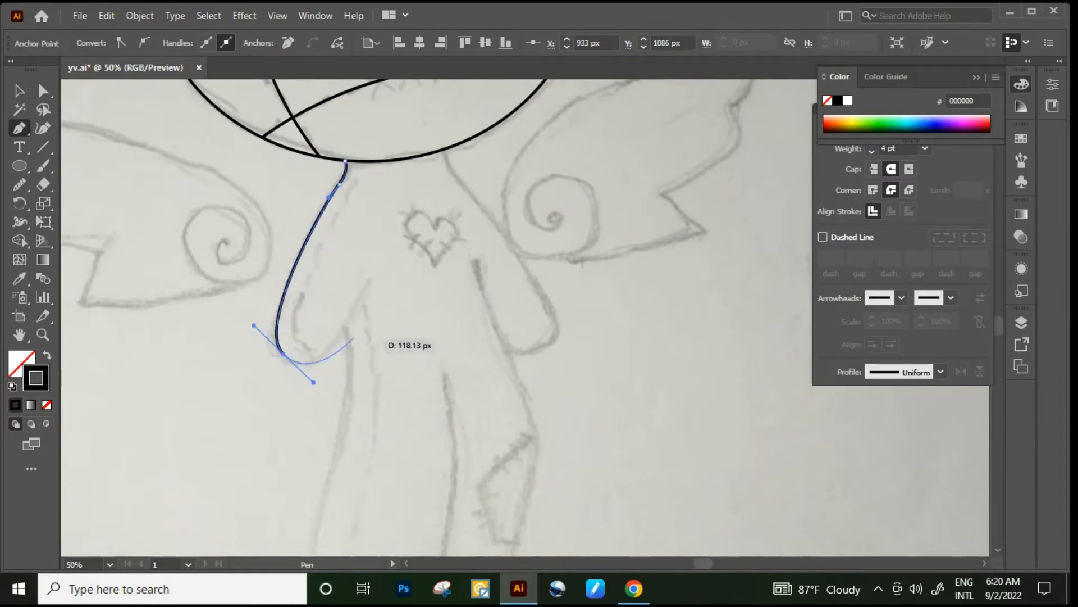
{"action": "left_click_drag", "start_coordinate": [372, 279], "coordinate": [392, 246]}
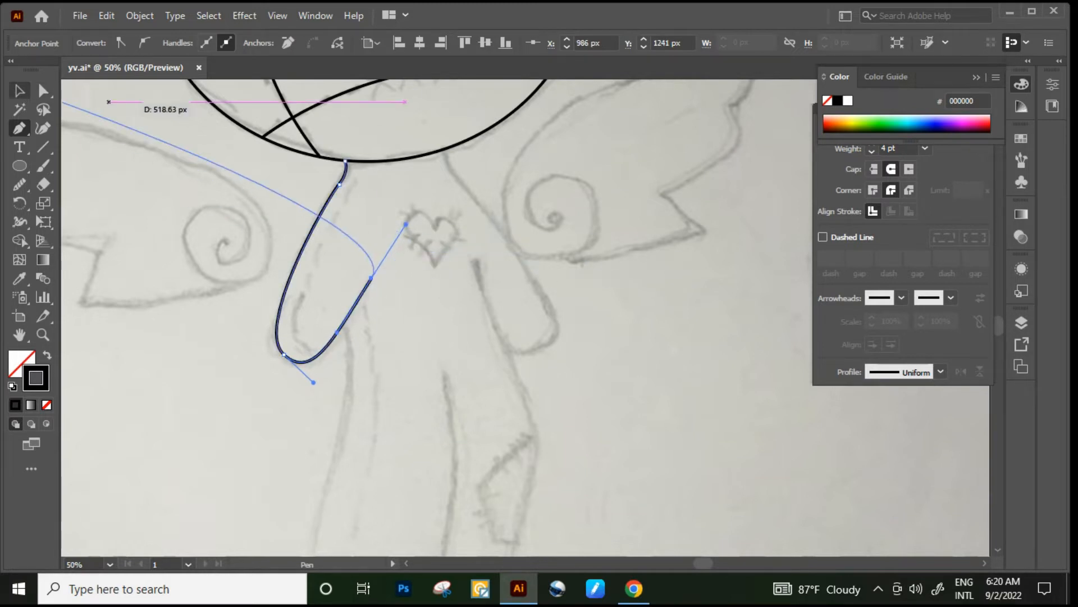
{"action": "left_click", "coordinate": [19, 90]}
{"action": "scroll", "coordinate": [208, 225], "scroll_direction": "down", "scroll_amount": 2}
{"action": "left_click", "coordinate": [196, 225]}
Trace the left leg with the Pen tool from the arm's inner edge around the foot and up to the crotch, and deselect it
{"action": "scroll", "coordinate": [197, 225], "scroll_direction": "down", "scroll_amount": 3}
{"action": "left_click", "coordinate": [20, 129]}
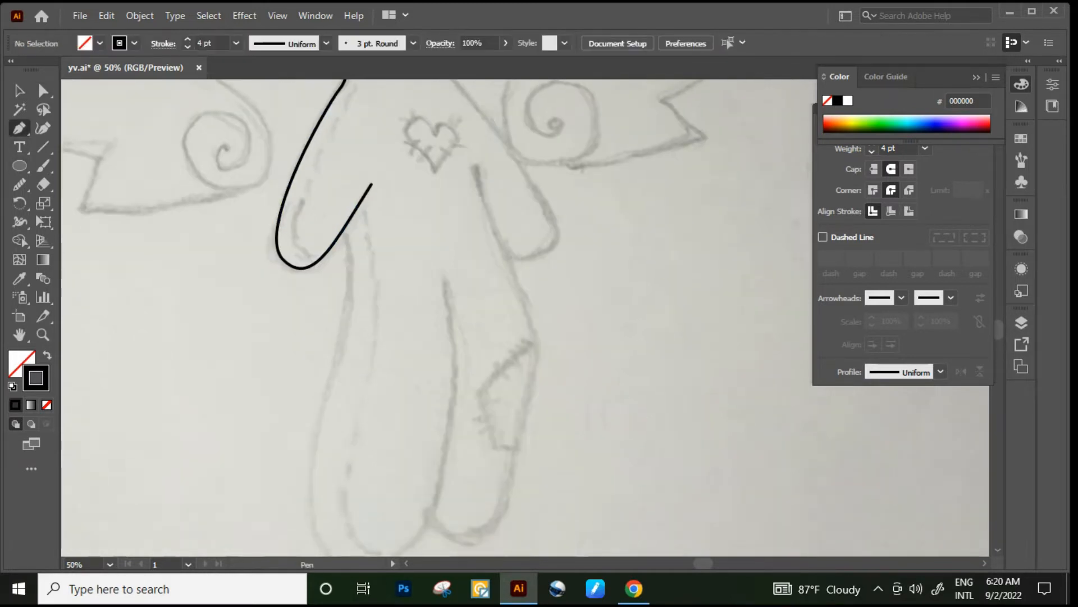
{"action": "scroll", "coordinate": [337, 219], "scroll_direction": "down", "scroll_amount": 1}
{"action": "scroll", "coordinate": [341, 212], "scroll_direction": "down", "scroll_amount": 2}
{"action": "left_click", "coordinate": [343, 155]}
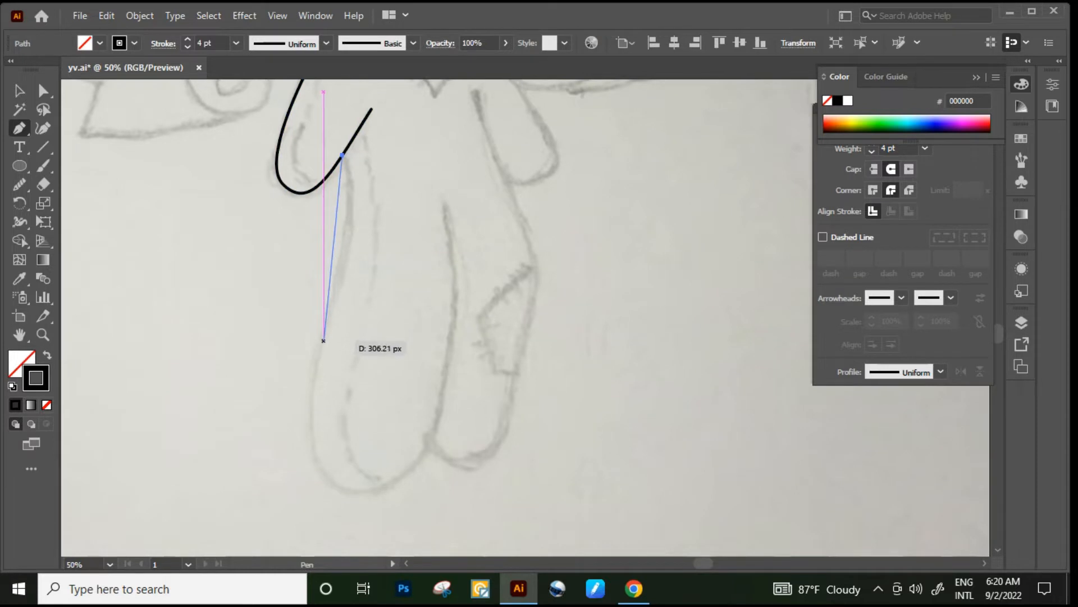
{"action": "left_click_drag", "start_coordinate": [320, 355], "coordinate": [280, 472]}
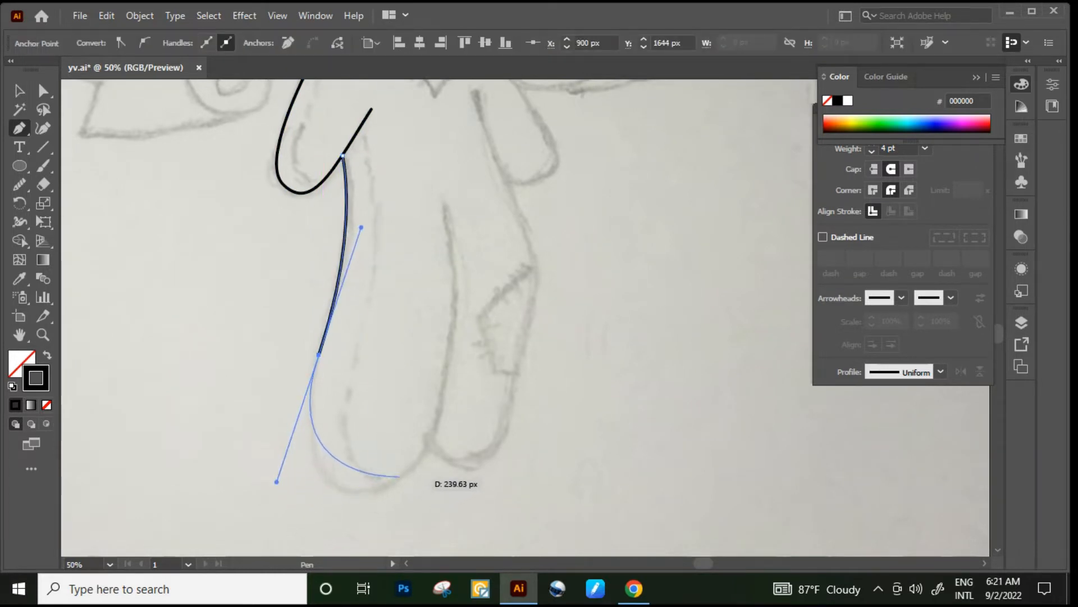
{"action": "left_click_drag", "start_coordinate": [403, 474], "coordinate": [452, 429]}
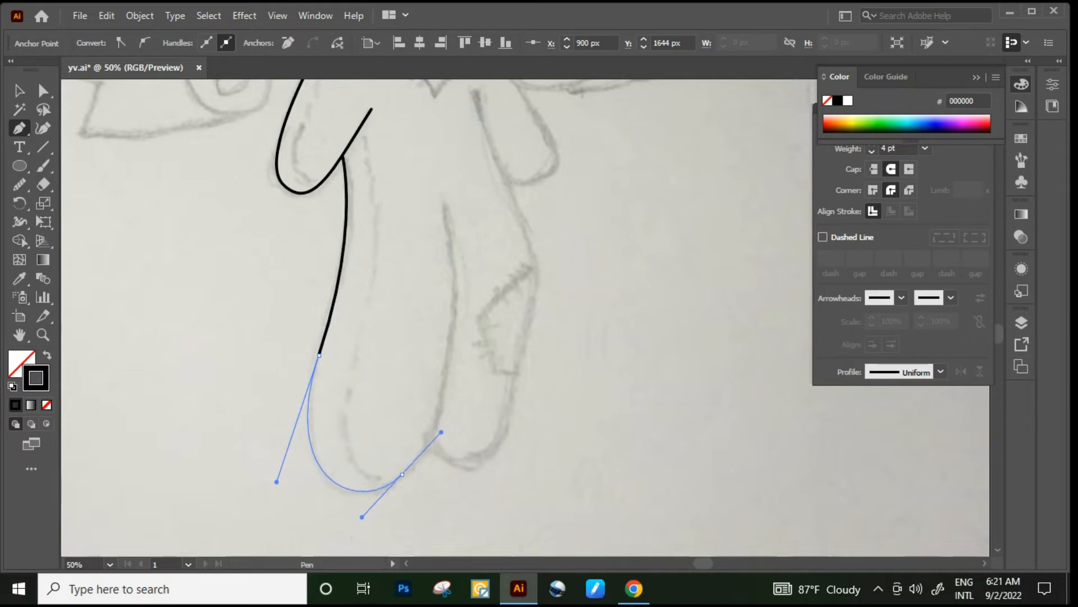
{"action": "scroll", "coordinate": [441, 432], "scroll_direction": "up", "scroll_amount": 1}
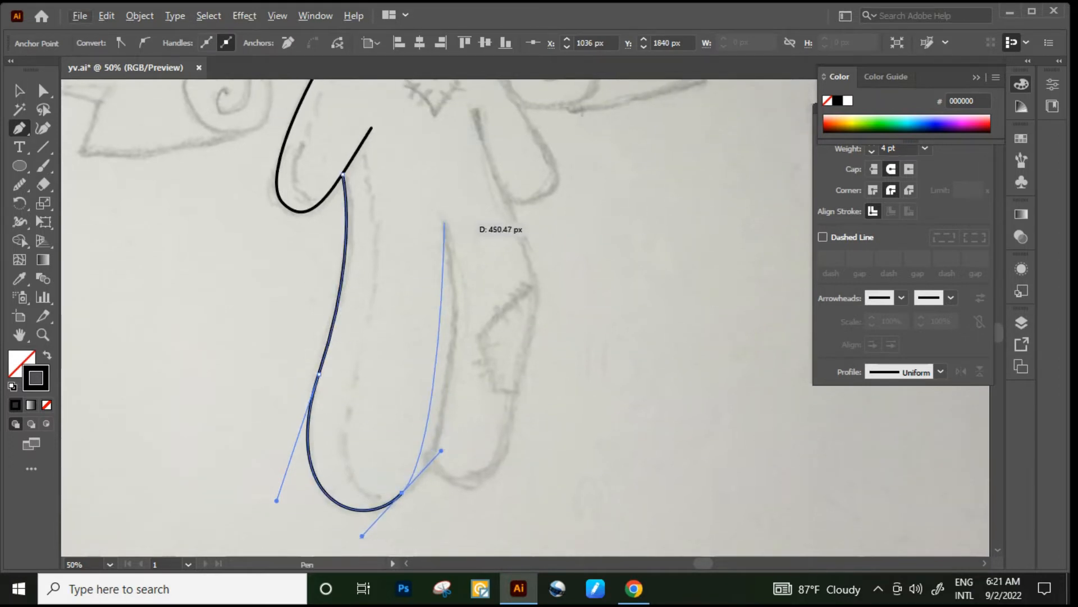
{"action": "left_click_drag", "start_coordinate": [445, 224], "coordinate": [418, 146]}
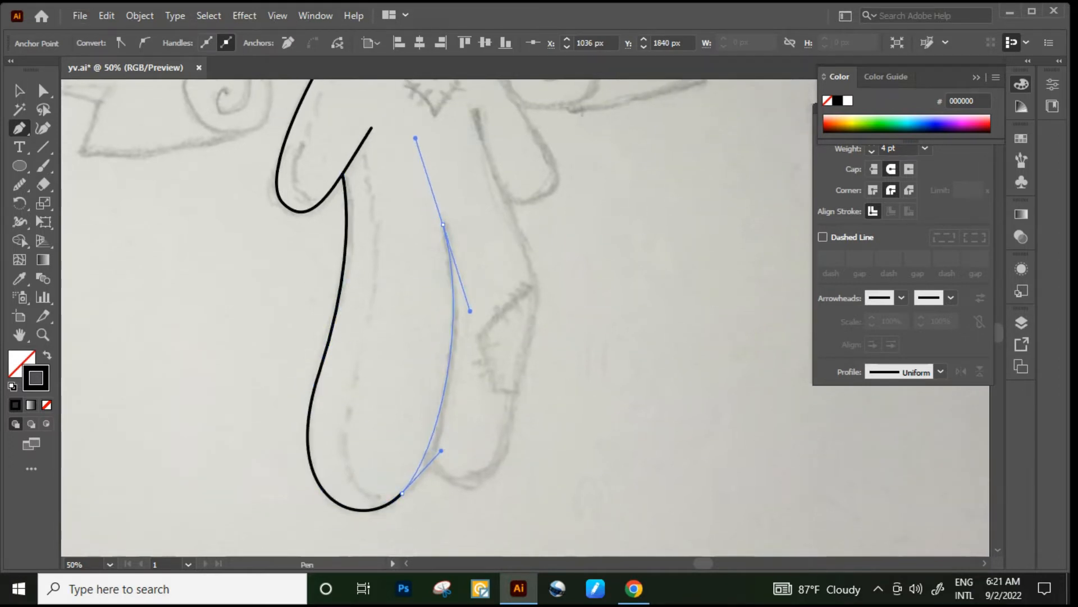
{"action": "scroll", "coordinate": [409, 131], "scroll_direction": "down", "scroll_amount": 1}
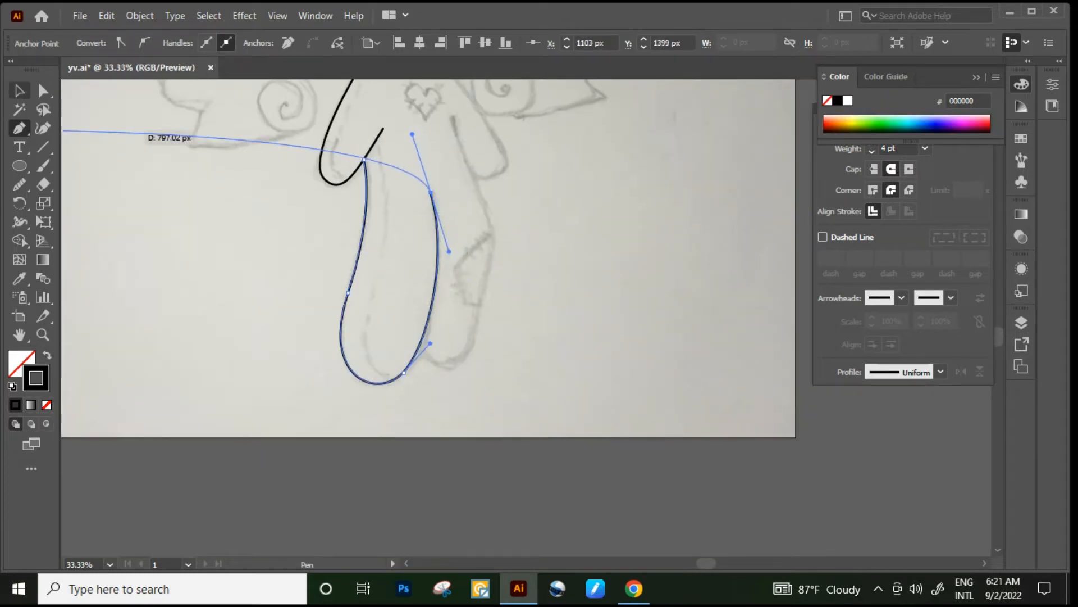
{"action": "left_click", "coordinate": [19, 91]}
{"action": "left_click", "coordinate": [495, 352]}
Trace the right leg with the Pen tool from the left leg around the foot and up the body's side to the right armpit
{"action": "scroll", "coordinate": [495, 352], "scroll_direction": "down", "scroll_amount": 1}
{"action": "scroll", "coordinate": [495, 352], "scroll_direction": "up", "scroll_amount": 1}
{"action": "scroll", "coordinate": [495, 352], "scroll_direction": "up", "scroll_amount": 1}
{"action": "left_click", "coordinate": [19, 128]}
{"action": "scroll", "coordinate": [427, 281], "scroll_direction": "down", "scroll_amount": 1}
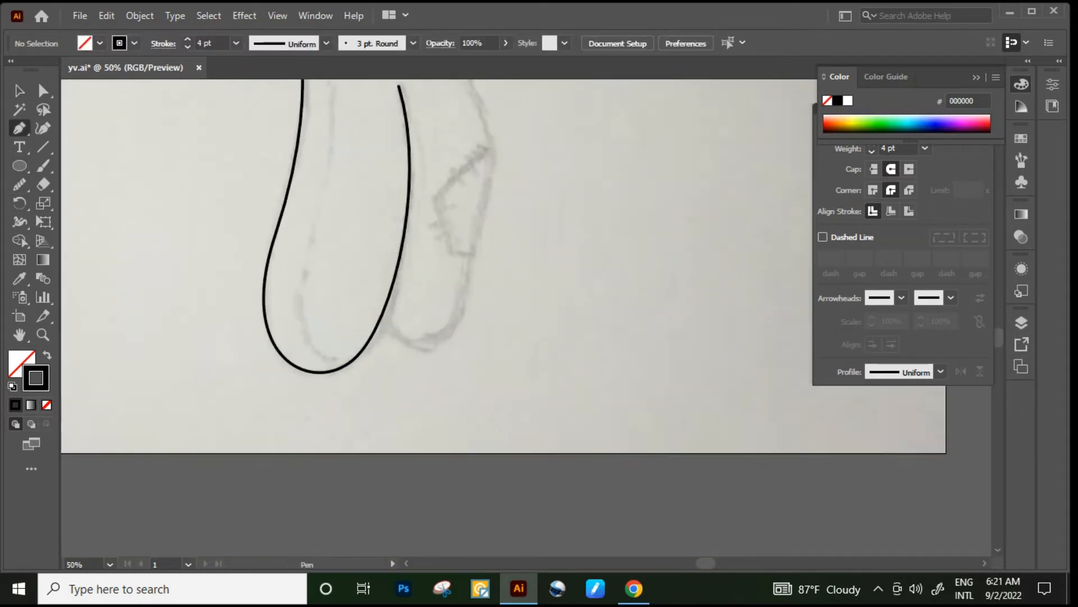
{"action": "left_click", "coordinate": [384, 310]}
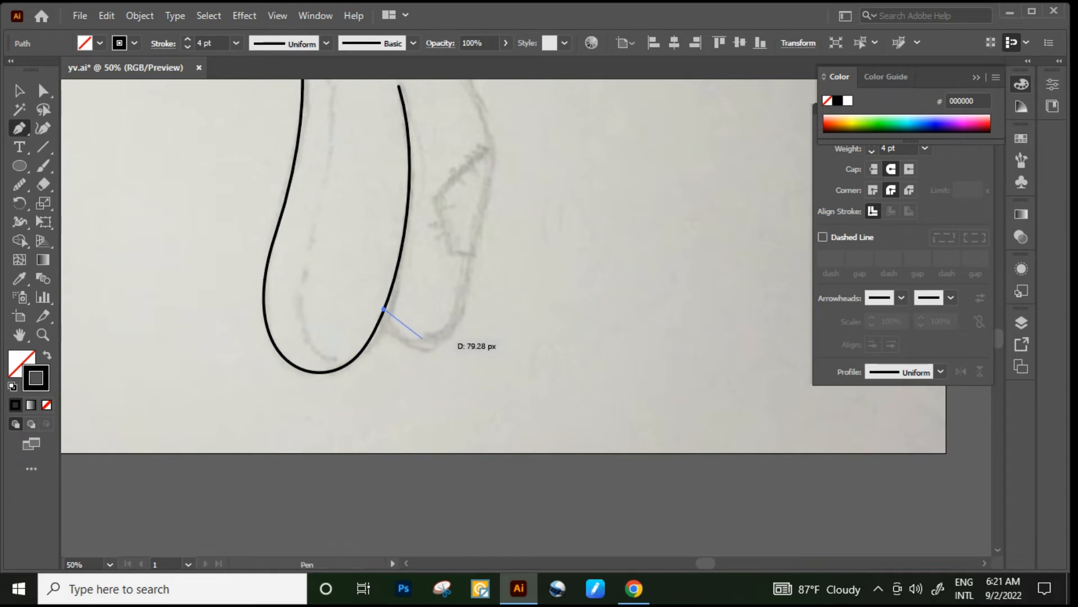
{"action": "scroll", "coordinate": [450, 337], "scroll_direction": "up", "scroll_amount": 1}
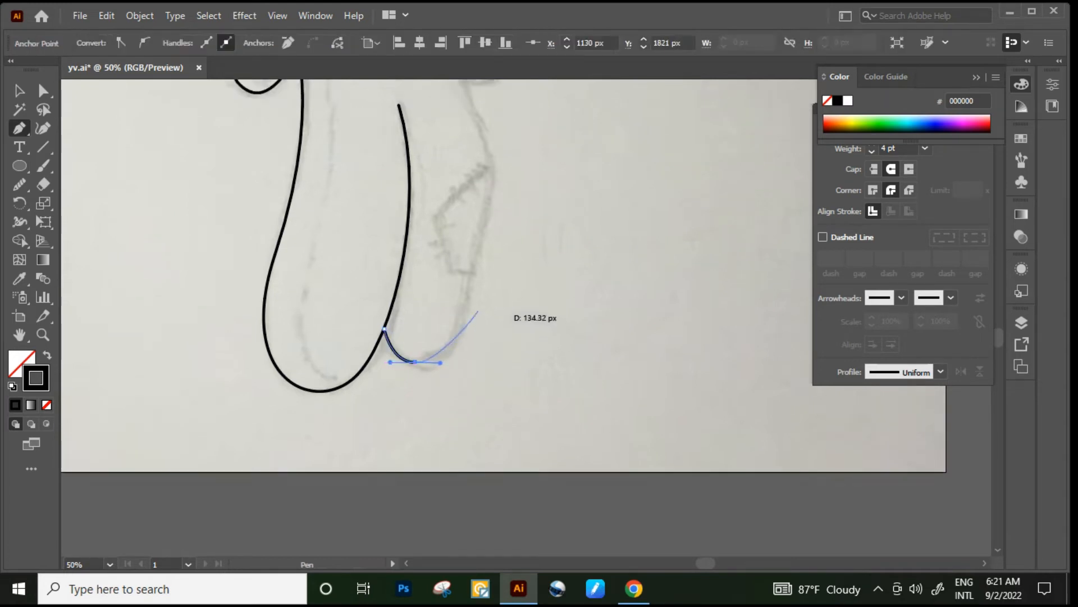
{"action": "left_click_drag", "start_coordinate": [493, 207], "coordinate": [440, 152]}
{"action": "scroll", "coordinate": [490, 231], "scroll_direction": "up", "scroll_amount": 2}
{"action": "scroll", "coordinate": [440, 147], "scroll_direction": "up", "scroll_amount": 1}
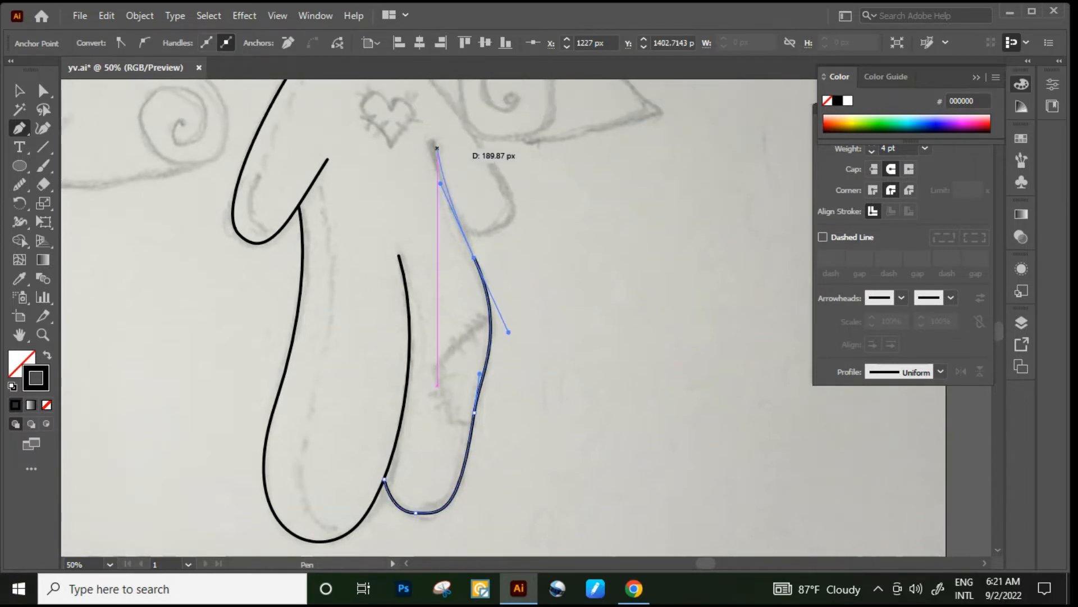
{"action": "left_click_drag", "start_coordinate": [431, 142], "coordinate": [433, 123]}
{"action": "key", "text": "ctrl+z"}
{"action": "scroll", "coordinate": [432, 138], "scroll_direction": "down", "scroll_amount": 1}
{"action": "left_click", "coordinate": [20, 90]}
{"action": "left_click", "coordinate": [425, 90]}
Draw the rounded hand of the right arm with the Pen tool, starting from the body's side line
{"action": "scroll", "coordinate": [425, 87], "scroll_direction": "up", "scroll_amount": 1}
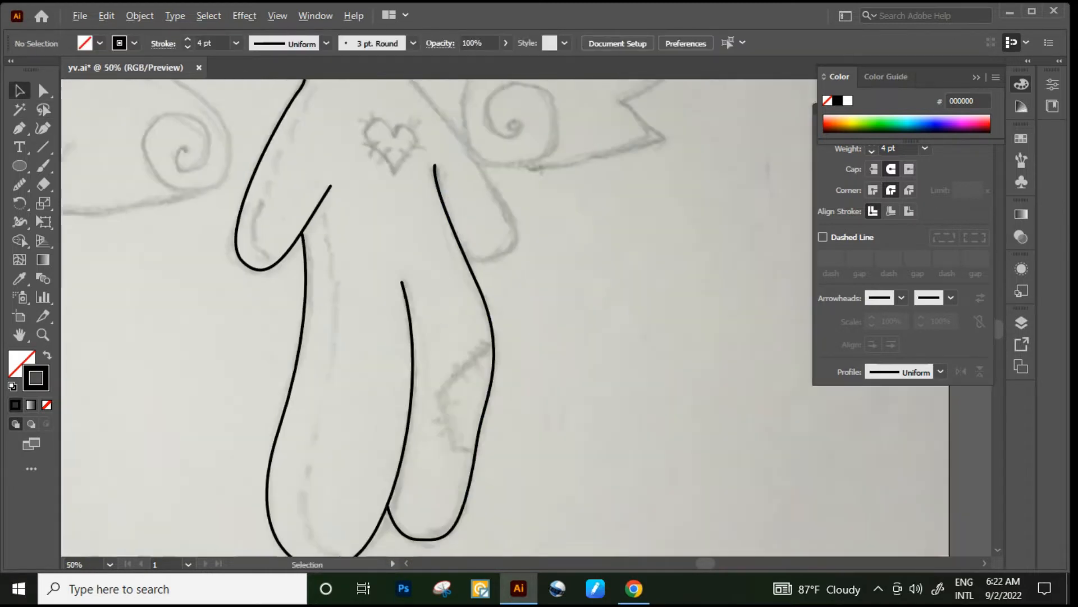
{"action": "scroll", "coordinate": [172, 205], "scroll_direction": "down", "scroll_amount": 1}
{"action": "scroll", "coordinate": [419, 159], "scroll_direction": "up", "scroll_amount": 2}
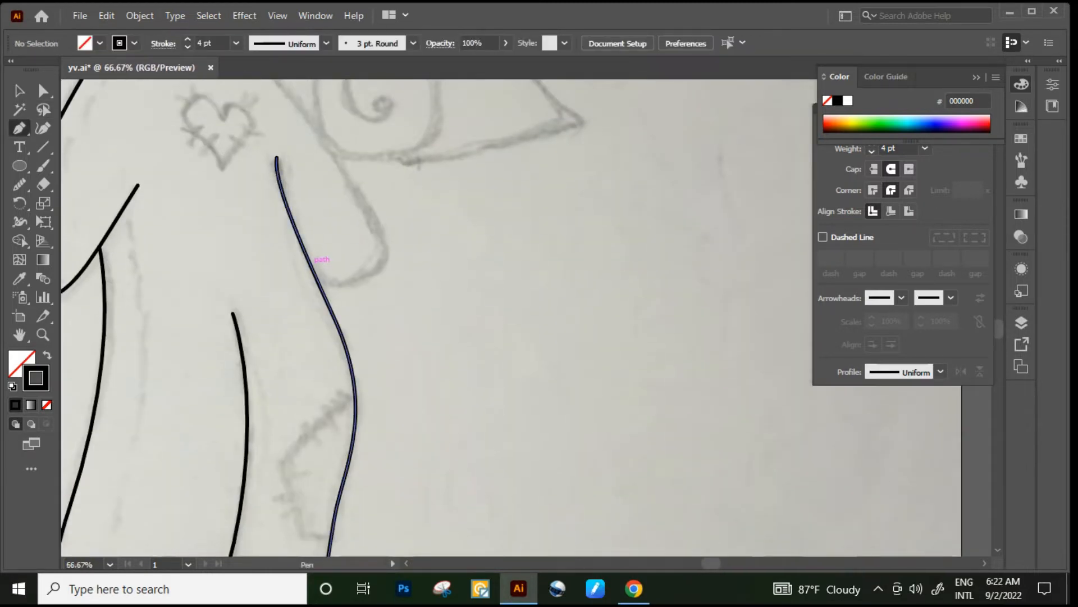
{"action": "left_click_drag", "start_coordinate": [310, 302], "coordinate": [362, 319]}
{"action": "scroll", "coordinate": [372, 321], "scroll_direction": "up", "scroll_amount": 1}
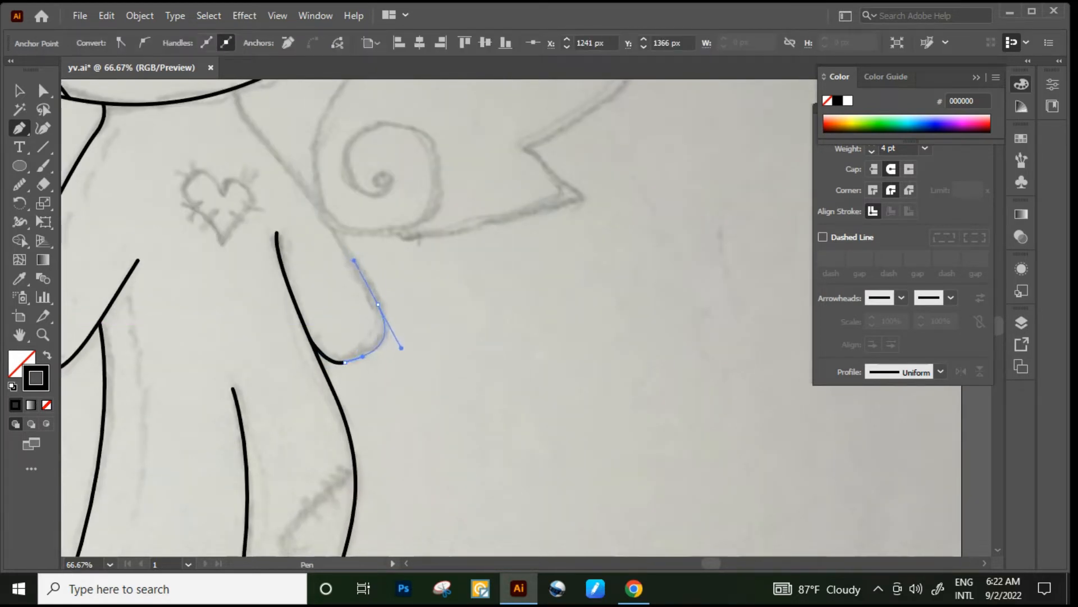
{"action": "left_click_drag", "start_coordinate": [357, 264], "coordinate": [357, 265]}
Continue the right arm's outer edge up along the shoulder to the head's lower edge, and deselect the path
{"action": "scroll", "coordinate": [357, 275], "scroll_direction": "down", "scroll_amount": 1}
{"action": "scroll", "coordinate": [348, 298], "scroll_direction": "up", "scroll_amount": 2}
{"action": "scroll", "coordinate": [339, 306], "scroll_direction": "down", "scroll_amount": 2}
{"action": "scroll", "coordinate": [322, 268], "scroll_direction": "up", "scroll_amount": 1}
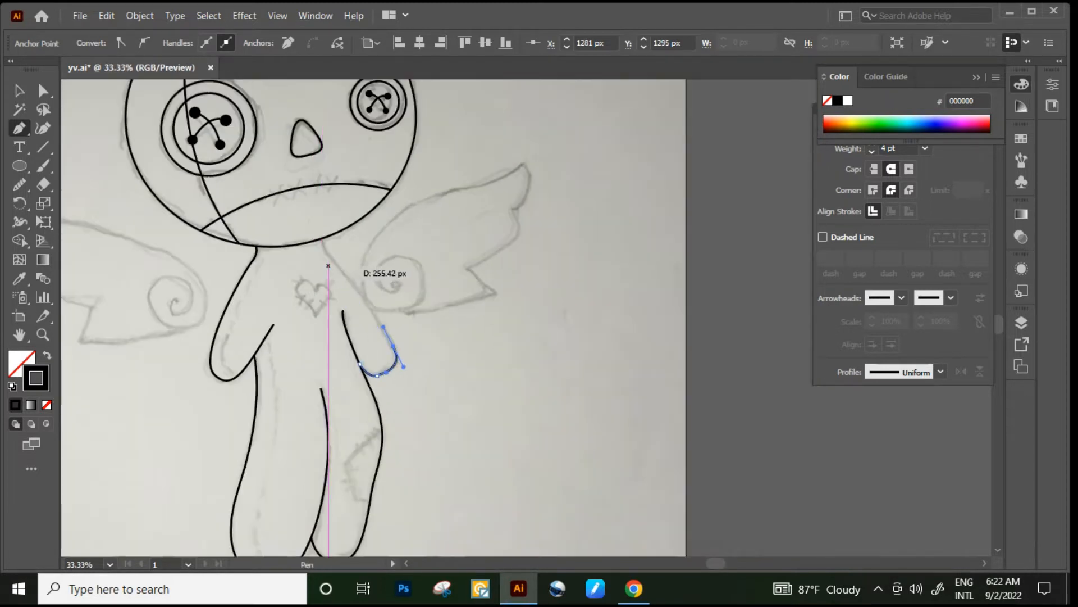
{"action": "scroll", "coordinate": [327, 265], "scroll_direction": "up", "scroll_amount": 2}
{"action": "left_click", "coordinate": [332, 269]}
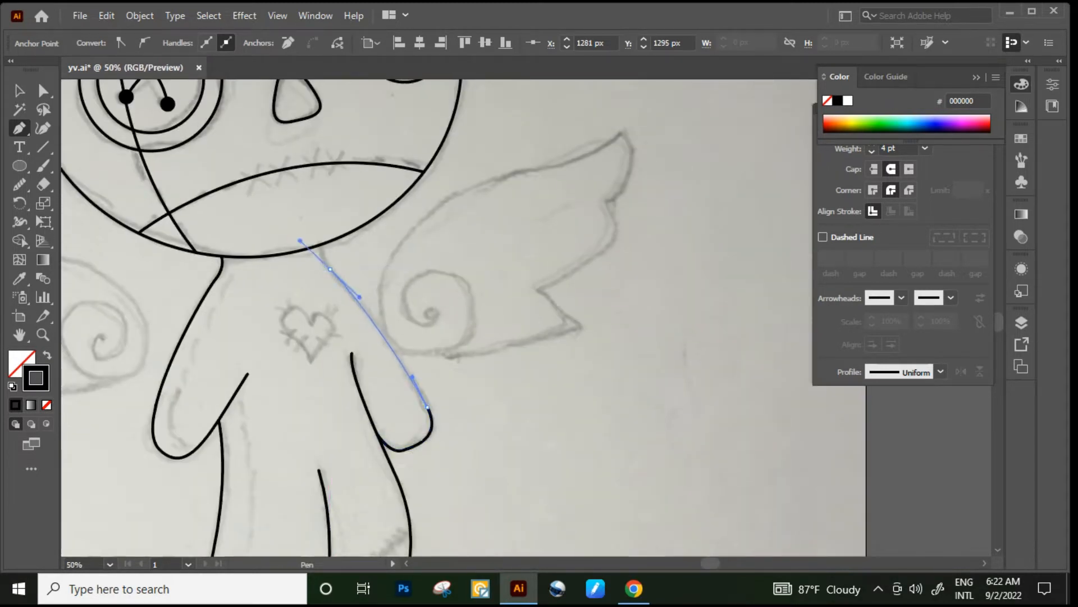
{"action": "mouse_move", "coordinate": [300, 240]}
{"action": "left_mouse_down"}
{"action": "mouse_move", "coordinate": [287, 225]}
{"action": "mouse_move", "coordinate": [323, 242]}
{"action": "left_mouse_up"}
{"action": "scroll", "coordinate": [287, 225], "scroll_direction": "up", "scroll_amount": 1}
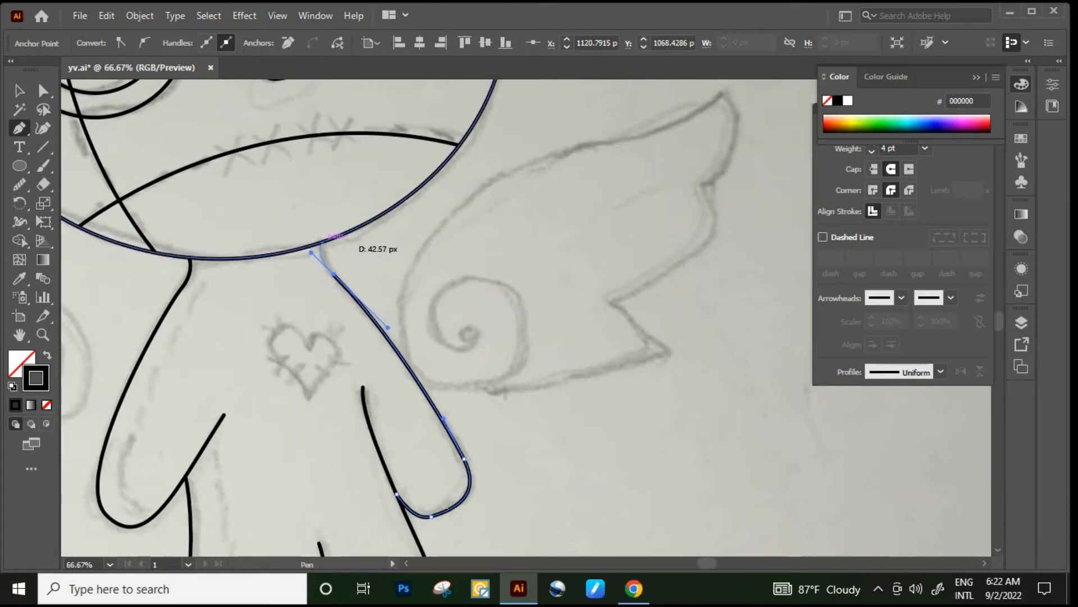
{"action": "left_click", "coordinate": [322, 243]}
{"action": "scroll", "coordinate": [337, 250], "scroll_direction": "down", "scroll_amount": 1}
{"action": "left_click", "coordinate": [20, 90]}
{"action": "left_click", "coordinate": [498, 259]}
Draw the heart on the chest as a closed outline with the Pencil tool, following the sketch
{"action": "scroll", "coordinate": [499, 258], "scroll_direction": "down", "scroll_amount": 1}
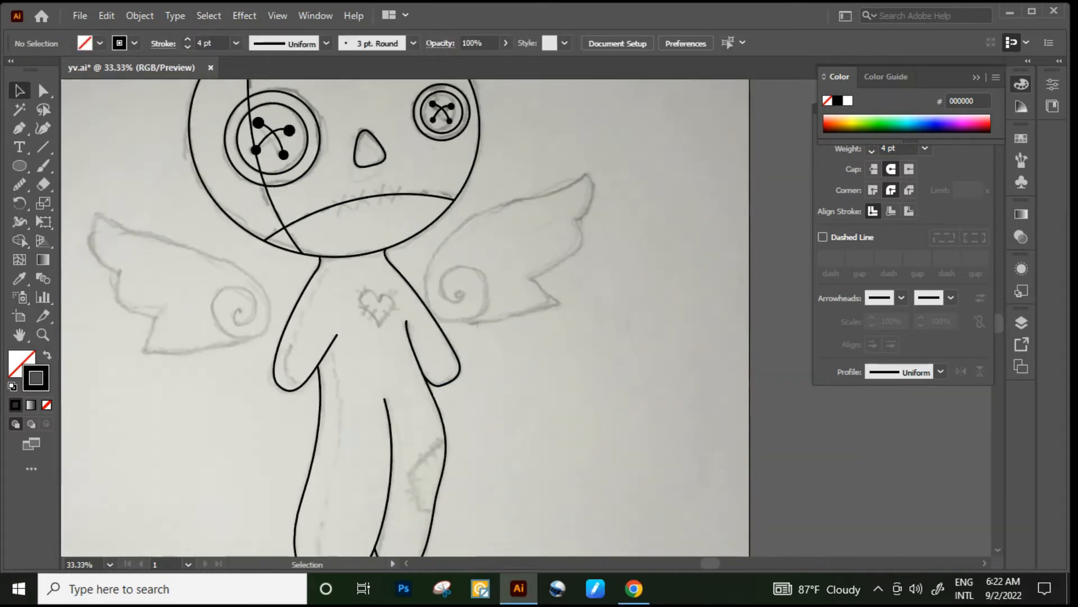
{"action": "scroll", "coordinate": [469, 181], "scroll_direction": "down", "scroll_amount": 1}
{"action": "scroll", "coordinate": [374, 313], "scroll_direction": "up", "scroll_amount": 2}
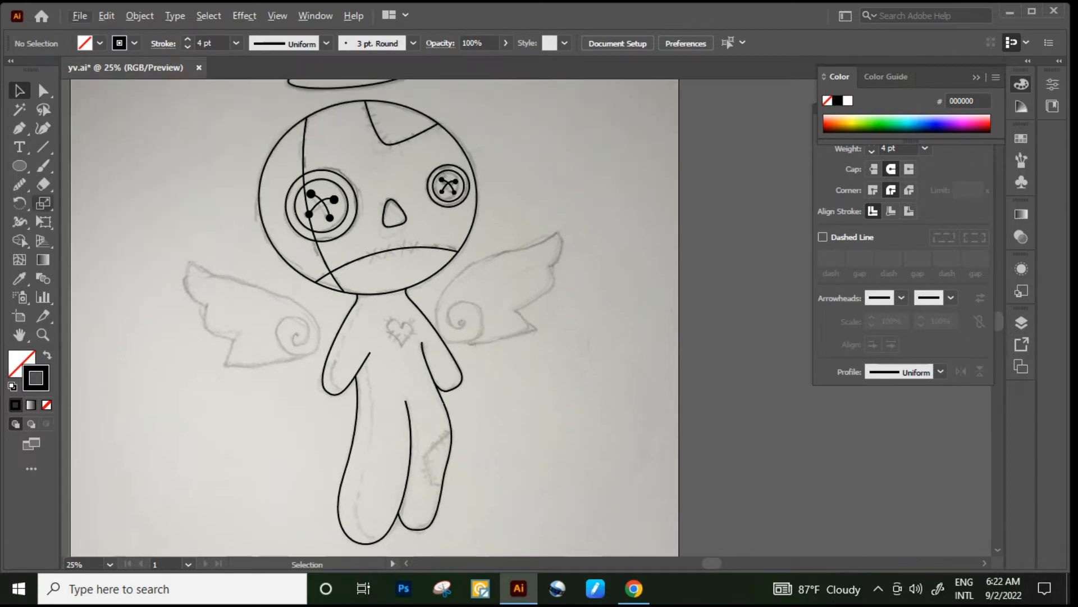
{"action": "mouse_move", "coordinate": [19, 184]}
{"action": "left_mouse_down"}
{"action": "mouse_move", "coordinate": [106, 220]}
{"action": "mouse_move", "coordinate": [73, 200]}
{"action": "left_mouse_up"}
{"action": "scroll", "coordinate": [404, 336], "scroll_direction": "up", "scroll_amount": 4}
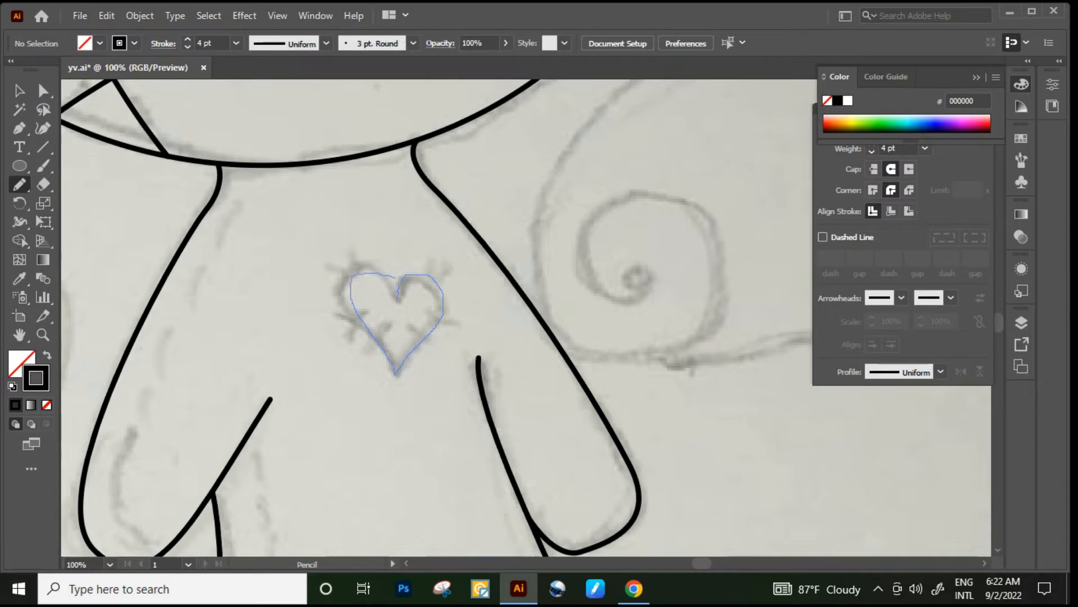
{"action": "left_click_drag", "start_coordinate": [397, 293], "coordinate": [397, 287]}
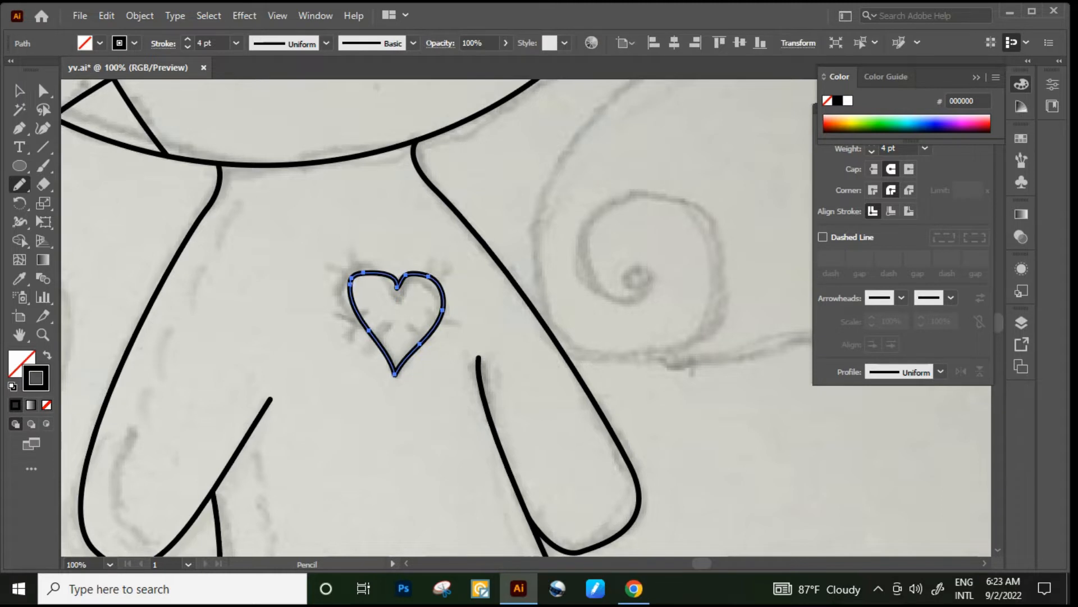
Redraw the heart's upper notch as a deeper V with the Pencil tool, and give its stroke a round cap
{"action": "left_click_drag", "start_coordinate": [397, 301], "coordinate": [428, 275]}
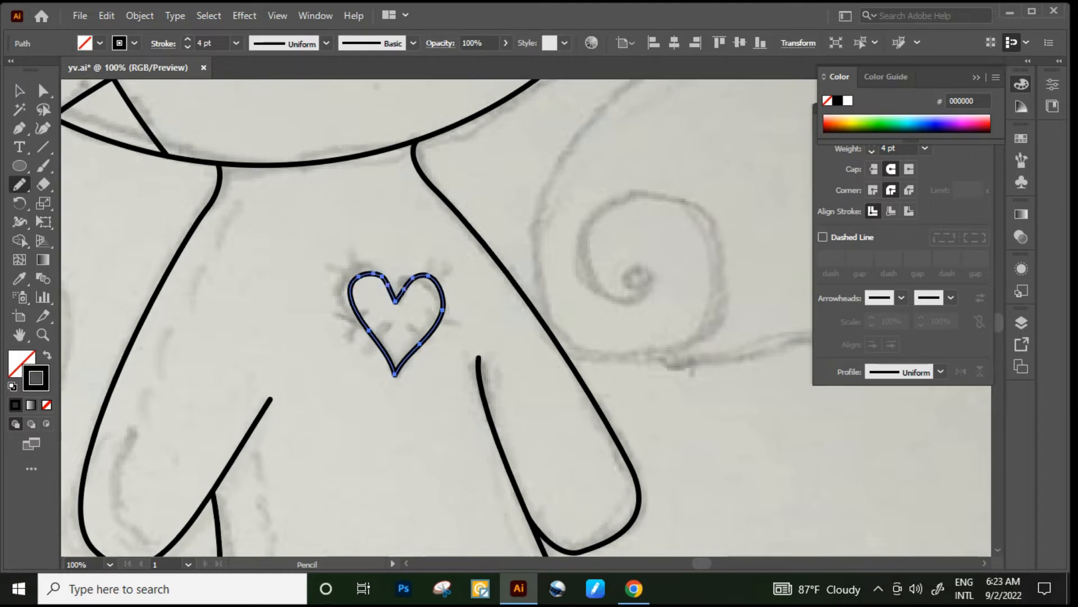
{"action": "scroll", "coordinate": [437, 318], "scroll_direction": "down", "scroll_amount": 1}
{"action": "left_click", "coordinate": [20, 91]}
{"action": "left_click", "coordinate": [269, 236]}
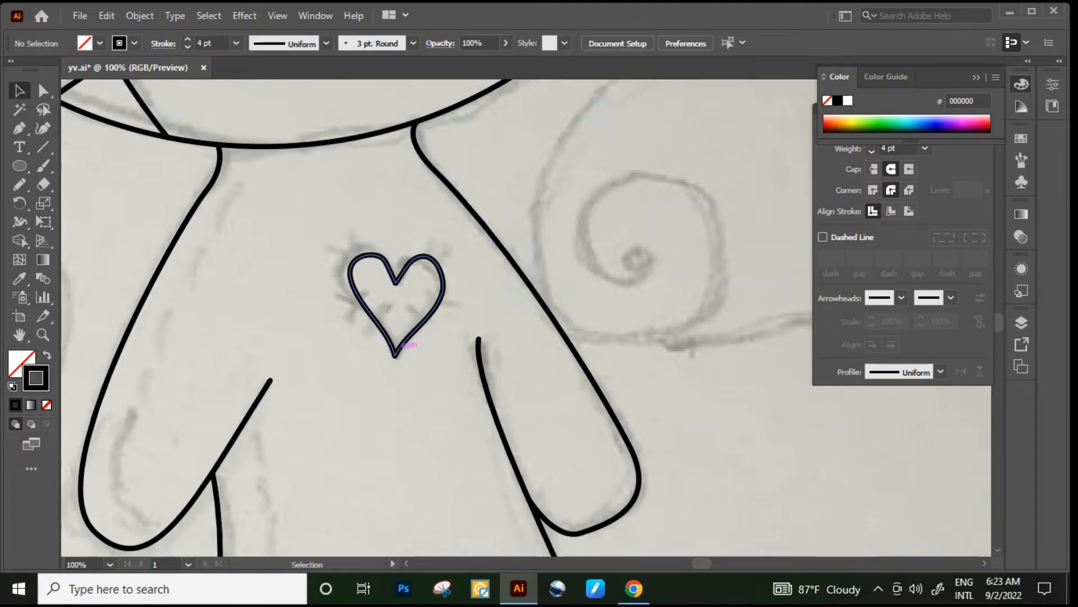
{"action": "left_click", "coordinate": [397, 350]}
{"action": "left_click", "coordinate": [891, 169]}
{"action": "left_click", "coordinate": [387, 393]}
Trace the right wing's spiral with the Pen tool from its centre outward to the wing's inner edge beside the arm
{"action": "scroll", "coordinate": [387, 382], "scroll_direction": "down", "scroll_amount": 3}
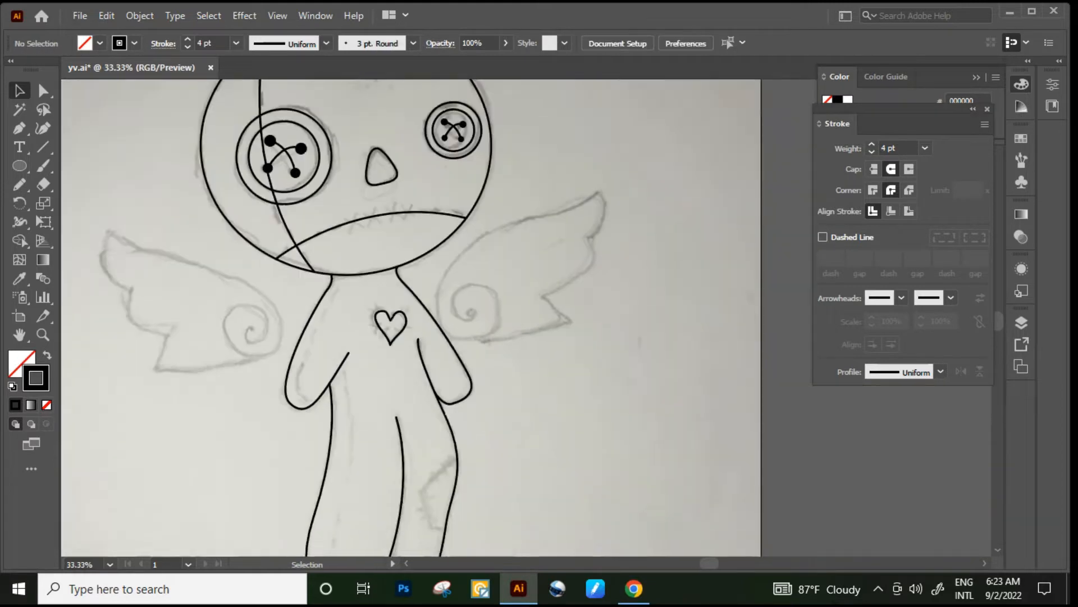
{"action": "scroll", "coordinate": [410, 318], "scroll_direction": "down", "scroll_amount": 2}
{"action": "key", "text": "p"}
{"action": "scroll", "coordinate": [487, 308], "scroll_direction": "up", "scroll_amount": 3}
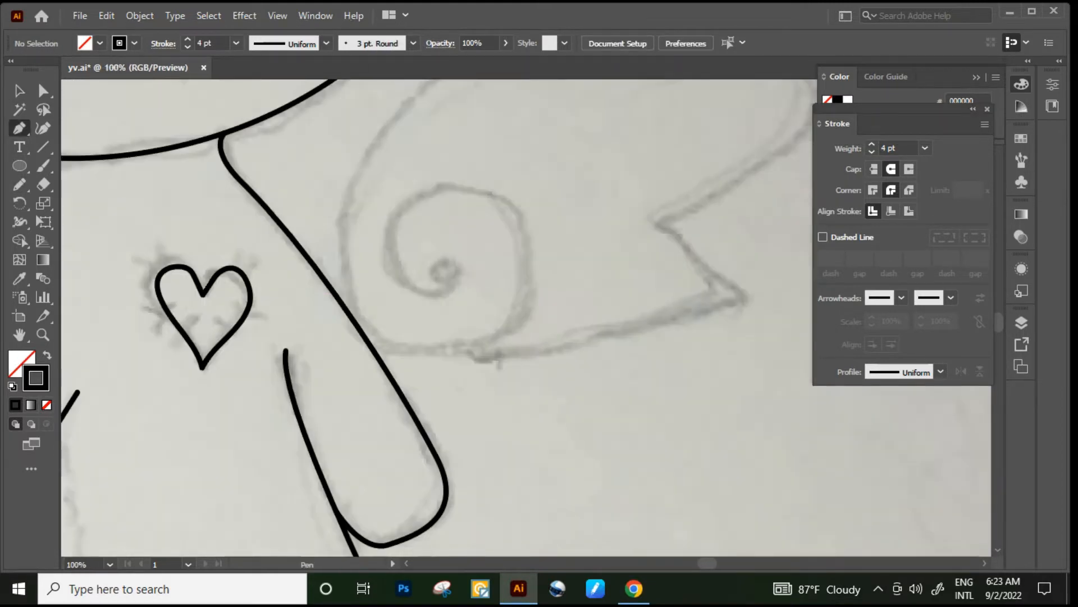
{"action": "left_click", "coordinate": [450, 281]}
{"action": "left_click_drag", "start_coordinate": [429, 253], "coordinate": [454, 236]}
{"action": "scroll", "coordinate": [449, 281], "scroll_direction": "down", "scroll_amount": 1}
{"action": "left_click_drag", "start_coordinate": [429, 287], "coordinate": [494, 277]}
{"action": "scroll", "coordinate": [343, 272], "scroll_direction": "down", "scroll_amount": 3}
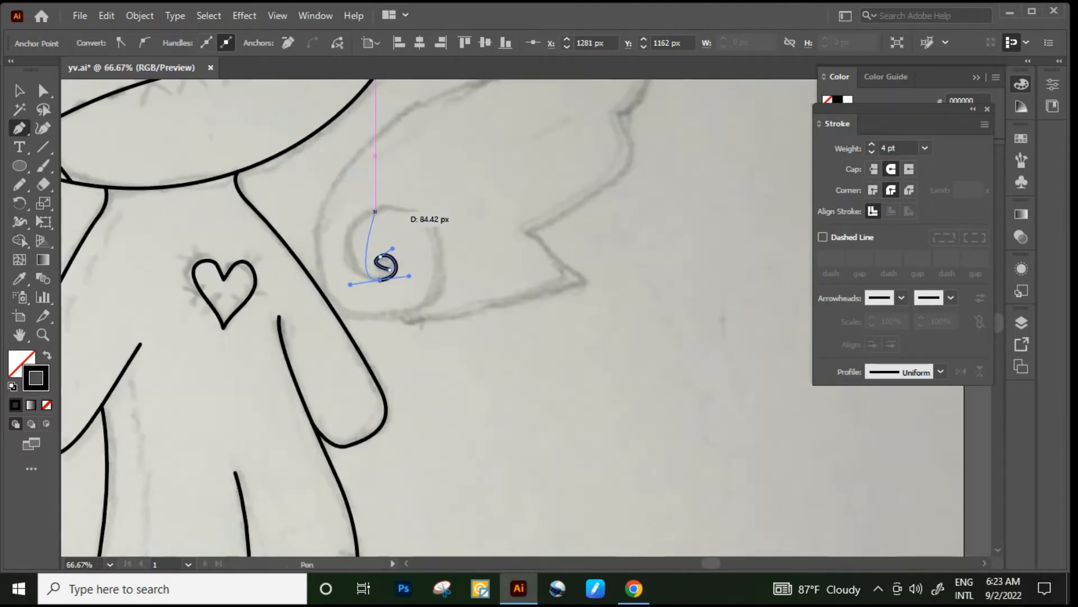
{"action": "left_click_drag", "start_coordinate": [376, 208], "coordinate": [428, 191]}
{"action": "scroll", "coordinate": [428, 194], "scroll_direction": "down", "scroll_amount": 1}
{"action": "left_click_drag", "start_coordinate": [418, 271], "coordinate": [357, 309]}
{"action": "scroll", "coordinate": [357, 310], "scroll_direction": "down", "scroll_amount": 1}
{"action": "left_click_drag", "start_coordinate": [312, 255], "coordinate": [331, 204]}
{"action": "scroll", "coordinate": [409, 211], "scroll_direction": "up", "scroll_amount": 1}
{"action": "scroll", "coordinate": [472, 179], "scroll_direction": "down", "scroll_amount": 1}
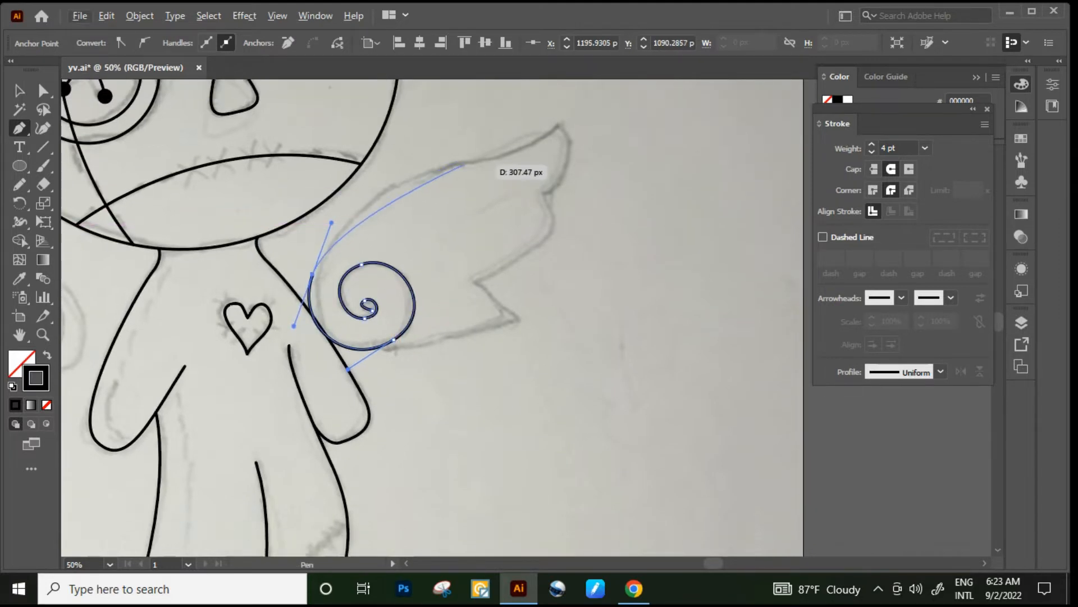
Continue the path along the right wing's upper edge, around the tip and notched feathers, and back beneath the spiral
{"action": "left_click_drag", "start_coordinate": [464, 162], "coordinate": [546, 232]}
{"action": "scroll", "coordinate": [558, 175], "scroll_direction": "up", "scroll_amount": 3}
{"action": "scroll", "coordinate": [556, 202], "scroll_direction": "down", "scroll_amount": 1}
{"action": "scroll", "coordinate": [509, 262], "scroll_direction": "down", "scroll_amount": 2}
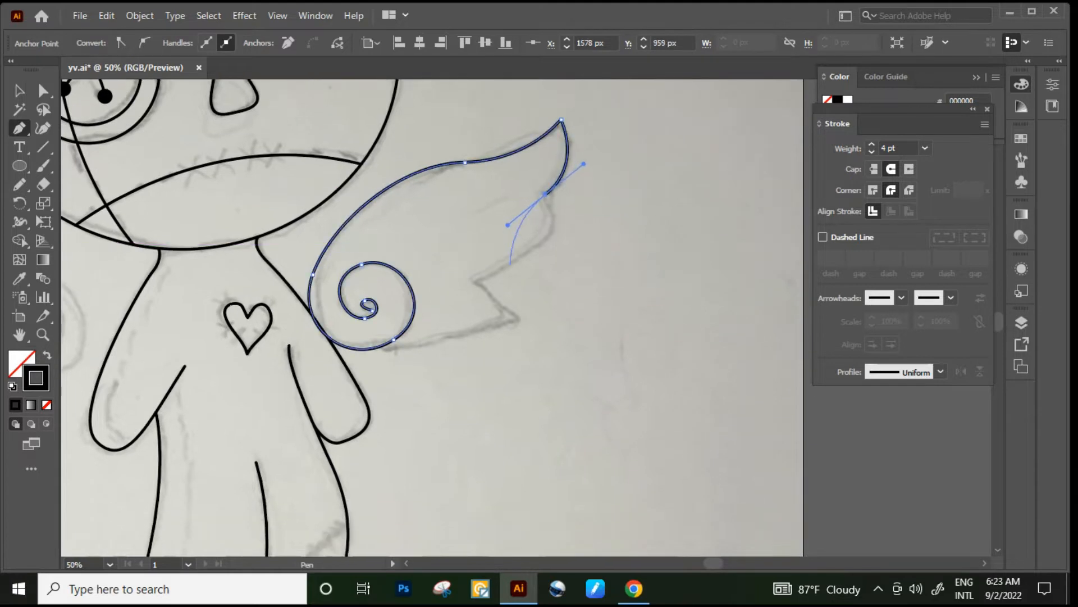
{"action": "left_click_drag", "start_coordinate": [510, 266], "coordinate": [471, 293]}
{"action": "scroll", "coordinate": [512, 283], "scroll_direction": "down", "scroll_amount": 2}
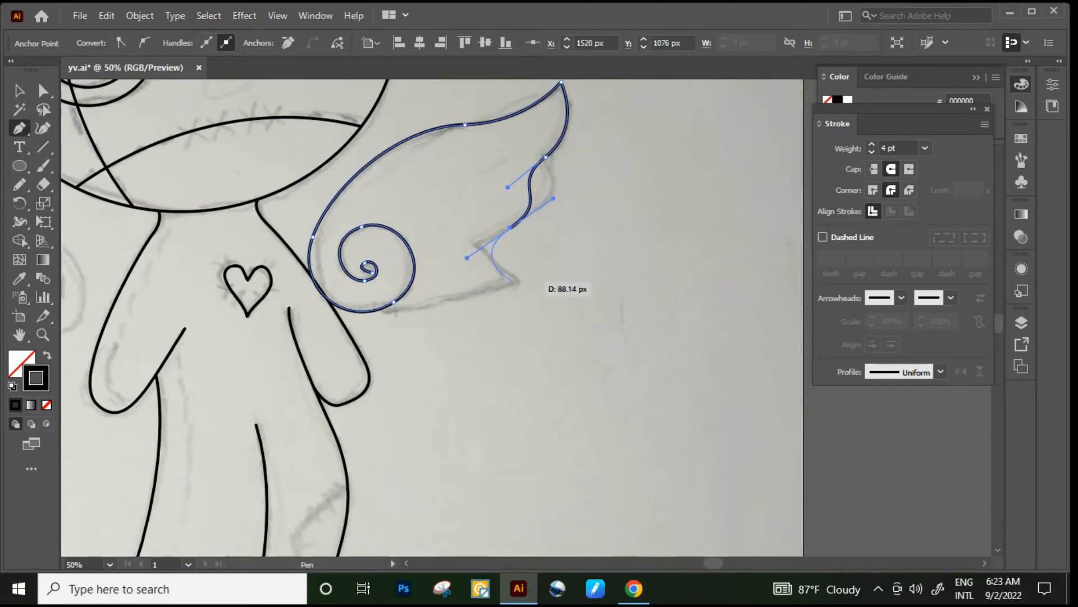
{"action": "left_click", "coordinate": [513, 281]}
{"action": "left_click_drag", "start_coordinate": [348, 302], "coordinate": [310, 258]}
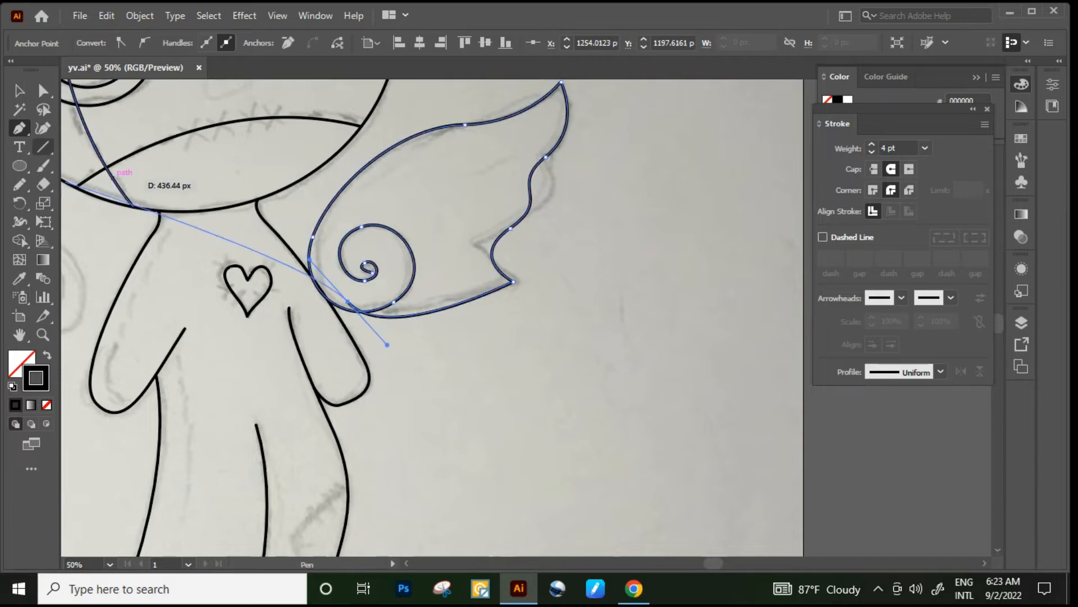
Trim the stray path end that overshoots the junction below the right wing's spiral with the Shape Builder tool
{"action": "left_click", "coordinate": [19, 90]}
{"action": "scroll", "coordinate": [523, 265], "scroll_direction": "down", "scroll_amount": 1}
{"action": "left_click", "coordinate": [523, 267]}
{"action": "scroll", "coordinate": [378, 304], "scroll_direction": "down", "scroll_amount": 1}
{"action": "scroll", "coordinate": [378, 303], "scroll_direction": "up", "scroll_amount": 2}
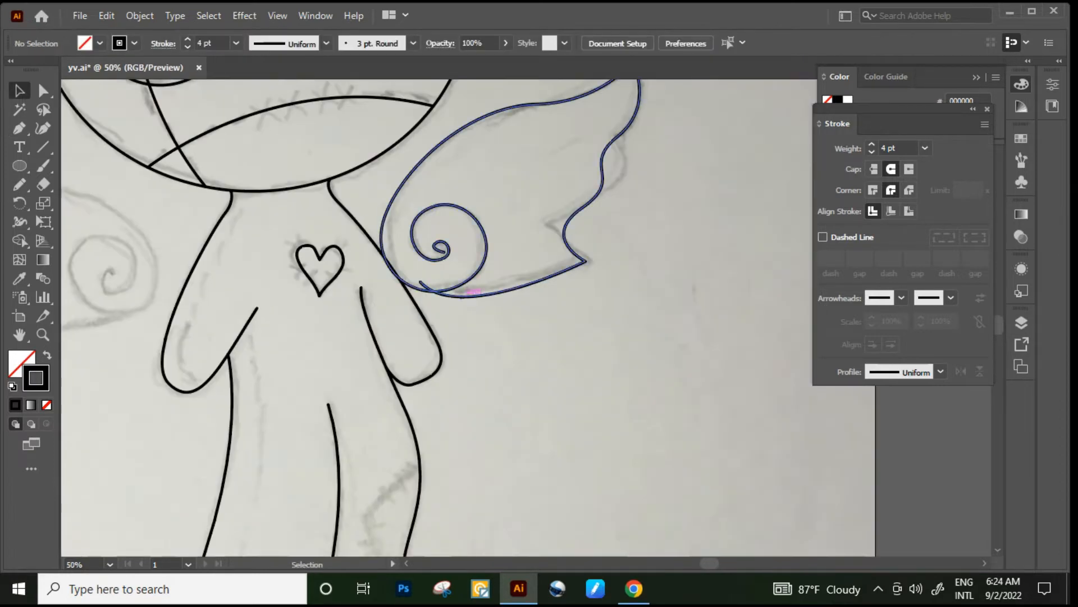
{"action": "left_click", "coordinate": [476, 294]}
{"action": "key", "text": "shift+m"}
{"action": "scroll", "coordinate": [421, 282], "scroll_direction": "up", "scroll_amount": 2}
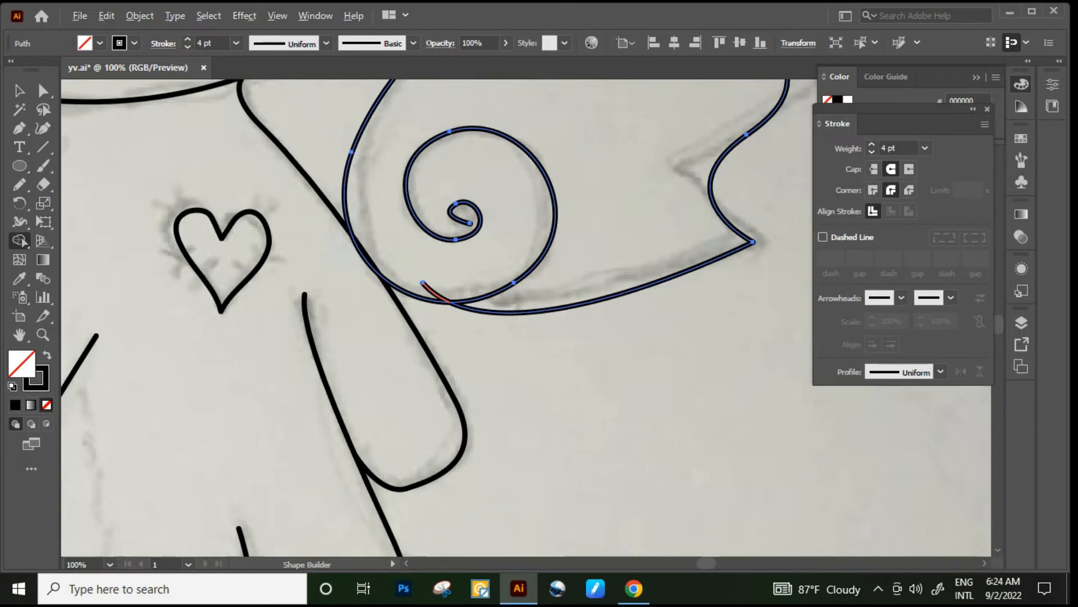
{"action": "left_click", "coordinate": [437, 295], "text": "alt"}
{"action": "scroll", "coordinate": [446, 296], "scroll_direction": "down", "scroll_amount": 3}
{"action": "left_click", "coordinate": [19, 90]}
{"action": "scroll", "coordinate": [579, 284], "scroll_direction": "down", "scroll_amount": 1}
{"action": "left_click", "coordinate": [579, 284]}
{"action": "scroll", "coordinate": [393, 206], "scroll_direction": "up", "scroll_amount": 1}
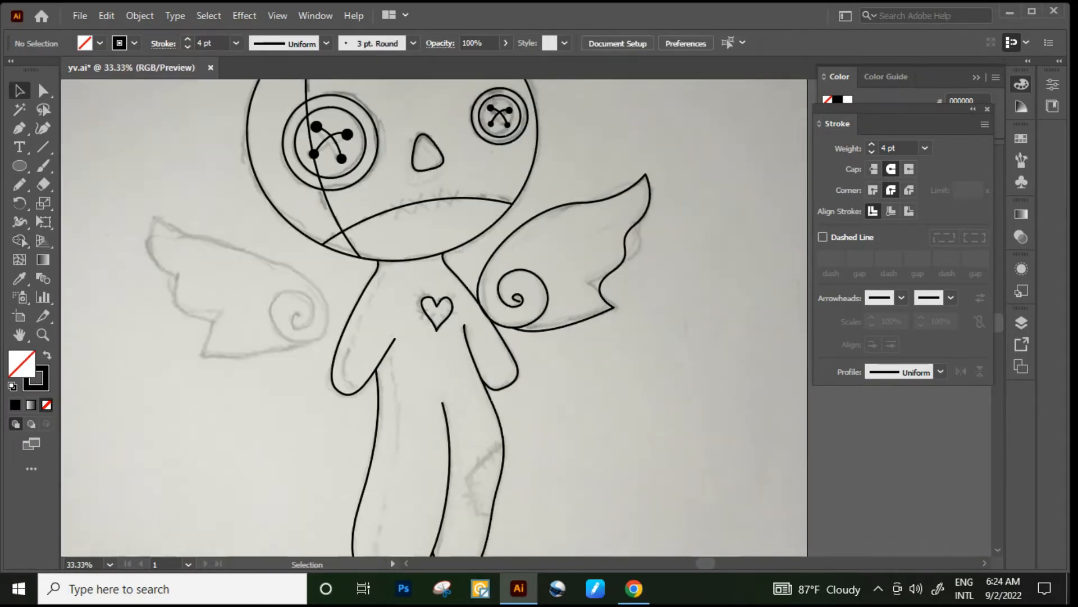
Duplicate the right wing onto the doll's other side and reflect the copy across the vertical axis
{"action": "left_click_drag", "start_coordinate": [565, 318], "coordinate": [239, 358]}
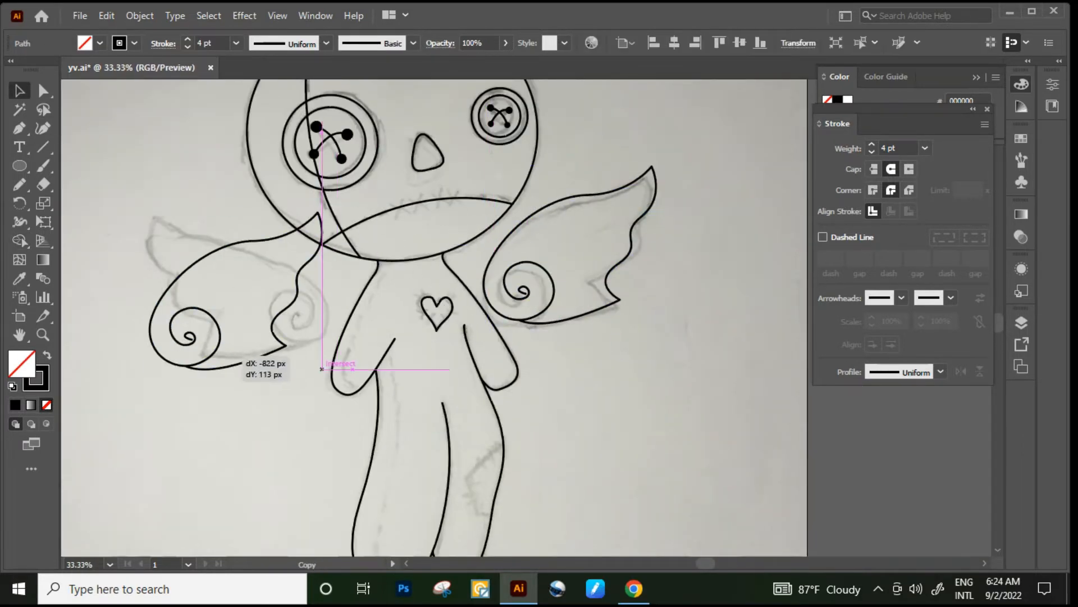
{"action": "right_click", "coordinate": [214, 348]}
{"action": "mouse_move", "coordinate": [247, 476]}
{"action": "left_click", "coordinate": [404, 395]}
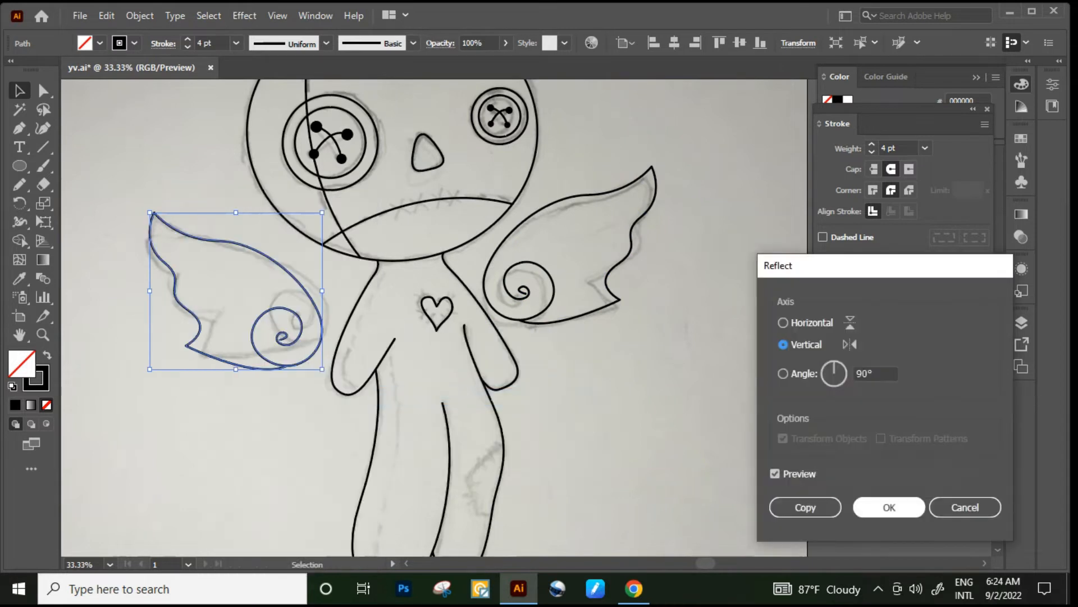
{"action": "left_click", "coordinate": [889, 507]}
Move the mirrored wing against the doll's left shoulder, just beneath the head, and nudge it slightly outward
{"action": "scroll", "coordinate": [306, 335], "scroll_direction": "up", "scroll_amount": 1}
{"action": "left_click_drag", "start_coordinate": [306, 336], "coordinate": [330, 322]}
{"action": "key", "text": "Left"}
{"action": "key", "text": "Left"}
{"action": "key", "text": "Left"}
{"action": "key", "text": "Left"}
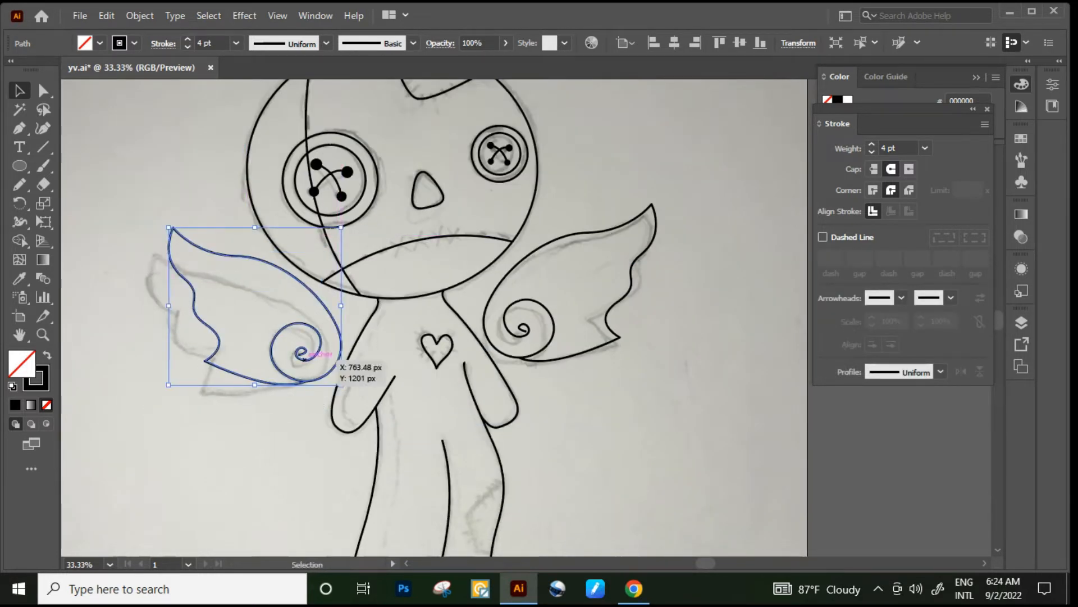
{"action": "left_click", "coordinate": [521, 352]}
{"action": "scroll", "coordinate": [522, 354], "scroll_direction": "down", "scroll_amount": 2}
{"action": "scroll", "coordinate": [461, 317], "scroll_direction": "up", "scroll_amount": 1}
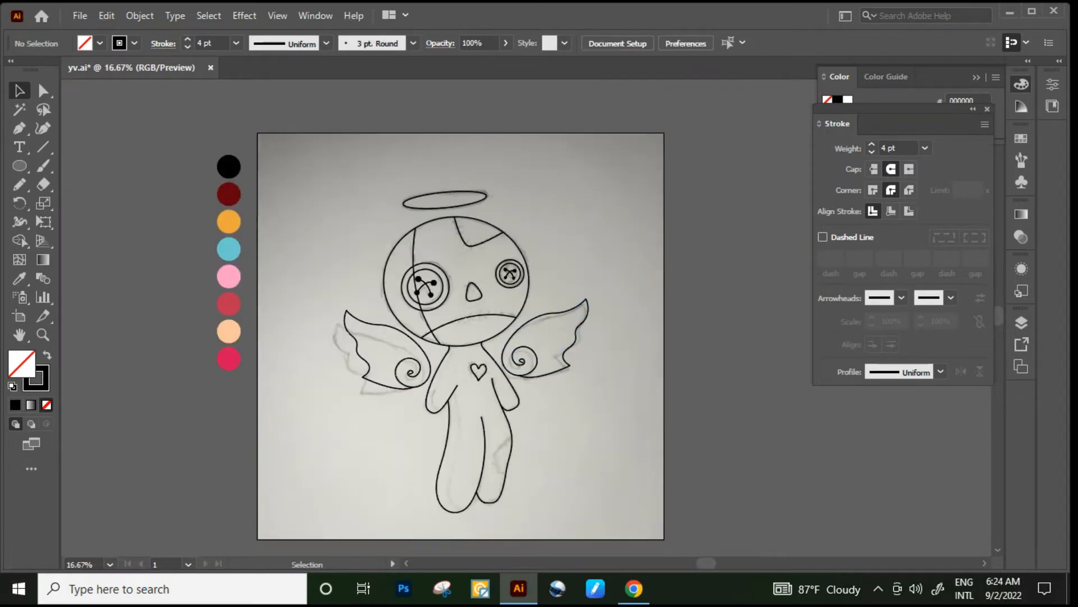
Draw the right leg's patch with the Pen tool as three straight segments starting and ending on the leg's outer edge
{"action": "scroll", "coordinate": [525, 415], "scroll_direction": "down", "scroll_amount": 2}
{"action": "scroll", "coordinate": [525, 416], "scroll_direction": "up", "scroll_amount": 1}
{"action": "scroll", "coordinate": [525, 415], "scroll_direction": "down", "scroll_amount": 2}
{"action": "left_click", "coordinate": [19, 129]}
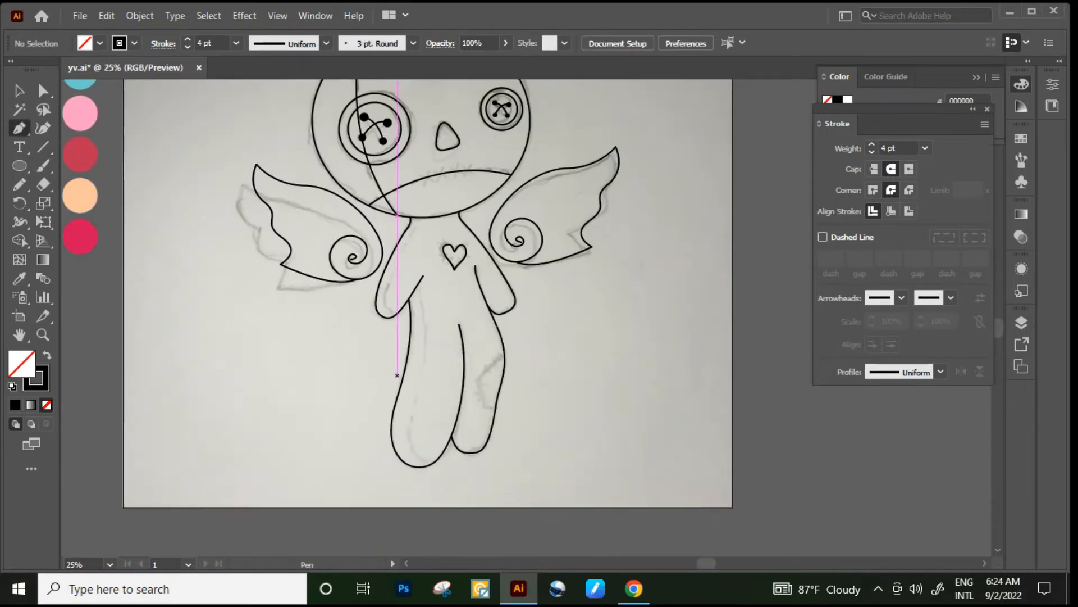
{"action": "scroll", "coordinate": [492, 385], "scroll_direction": "up", "scroll_amount": 2}
{"action": "scroll", "coordinate": [491, 385], "scroll_direction": "down", "scroll_amount": 3}
{"action": "scroll", "coordinate": [518, 253], "scroll_direction": "down", "scroll_amount": 1}
{"action": "left_click", "coordinate": [518, 245]}
{"action": "left_click", "coordinate": [465, 298]}
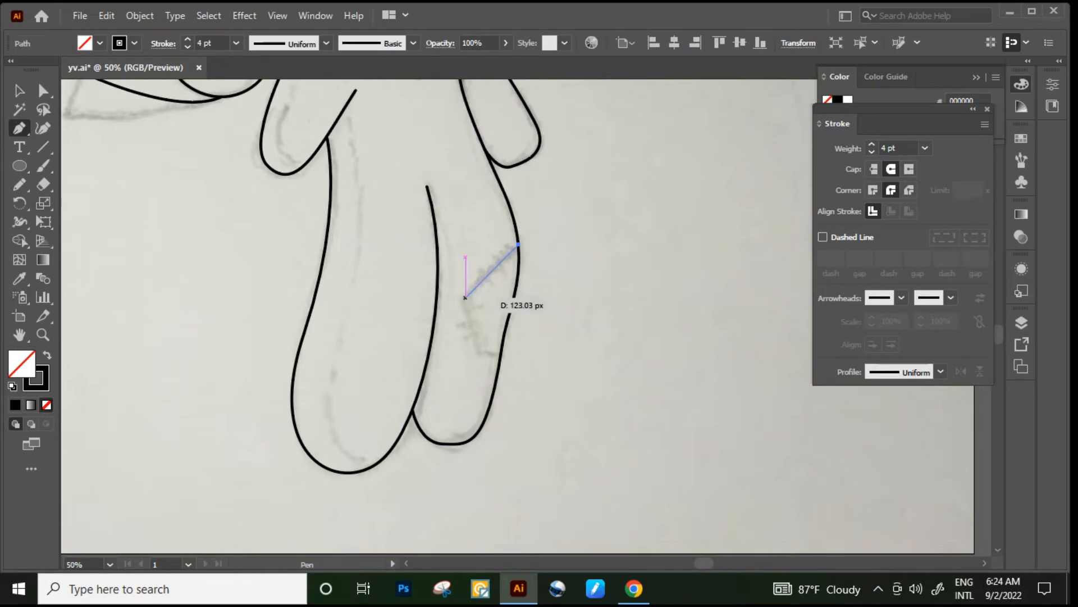
{"action": "left_click_drag", "start_coordinate": [477, 347], "coordinate": [480, 350]}
{"action": "left_click", "coordinate": [501, 353]}
{"action": "left_click", "coordinate": [20, 90]}
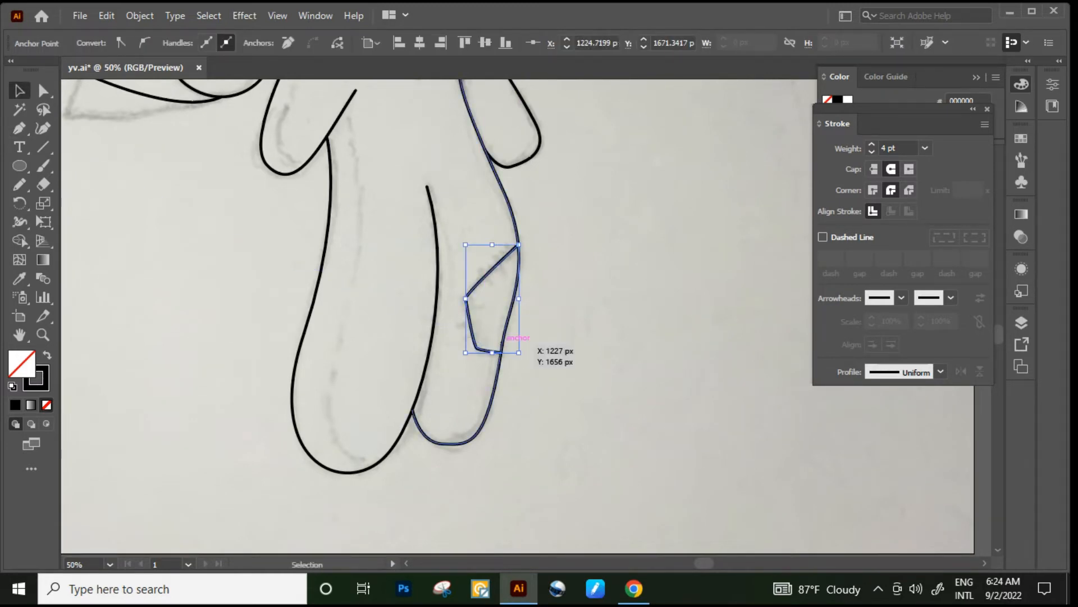
{"action": "left_click", "coordinate": [493, 418]}
Apply a dashed stroke to both the mouth line and the vertical seam running down the face
{"action": "scroll", "coordinate": [492, 418], "scroll_direction": "down", "scroll_amount": 2}
{"action": "scroll", "coordinate": [493, 418], "scroll_direction": "up", "scroll_amount": 2}
{"action": "scroll", "coordinate": [493, 419], "scroll_direction": "up", "scroll_amount": 3}
{"action": "key", "text": "p"}
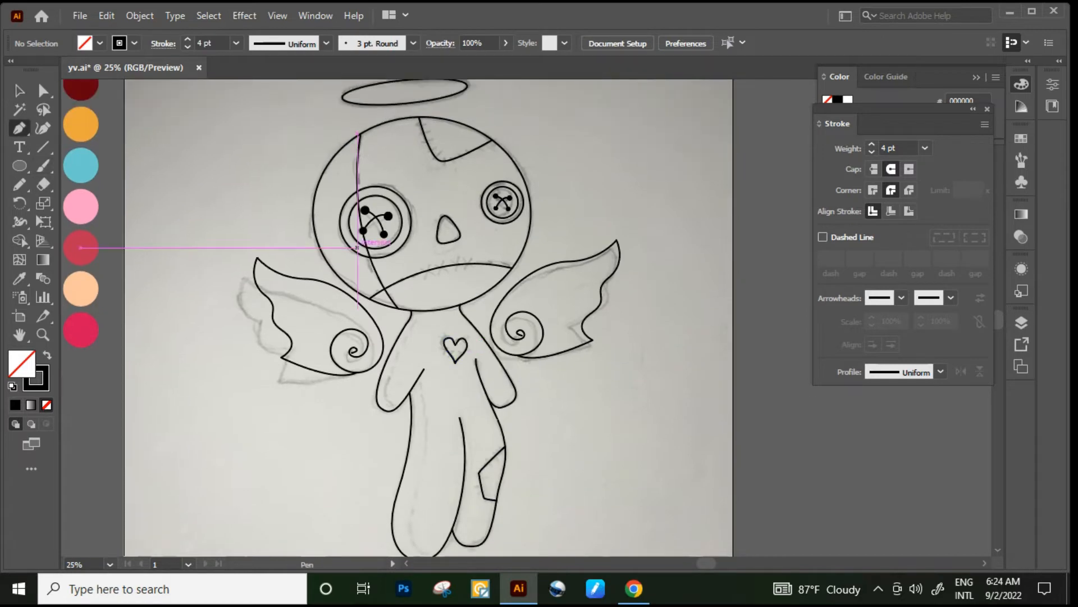
{"action": "scroll", "coordinate": [404, 291], "scroll_direction": "up", "scroll_amount": 2}
{"action": "scroll", "coordinate": [471, 250], "scroll_direction": "up", "scroll_amount": 2}
{"action": "key", "text": "v"}
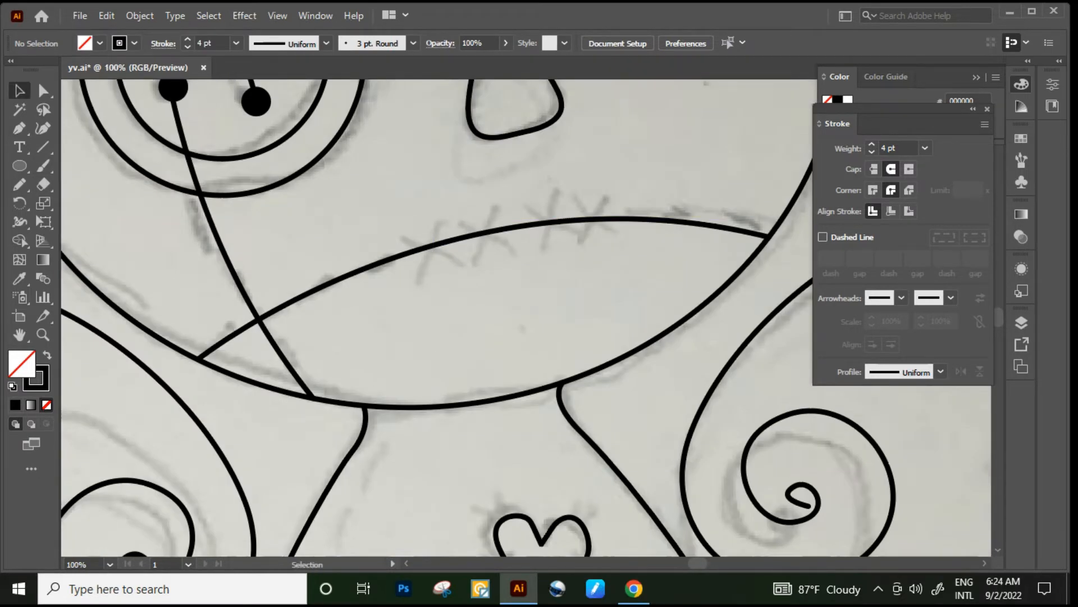
{"action": "scroll", "coordinate": [356, 241], "scroll_direction": "down", "scroll_amount": 2}
{"action": "left_click", "coordinate": [362, 255]}
{"action": "scroll", "coordinate": [371, 245], "scroll_direction": "down", "scroll_amount": 1}
{"action": "left_click", "coordinate": [290, 185], "text": "shift"}
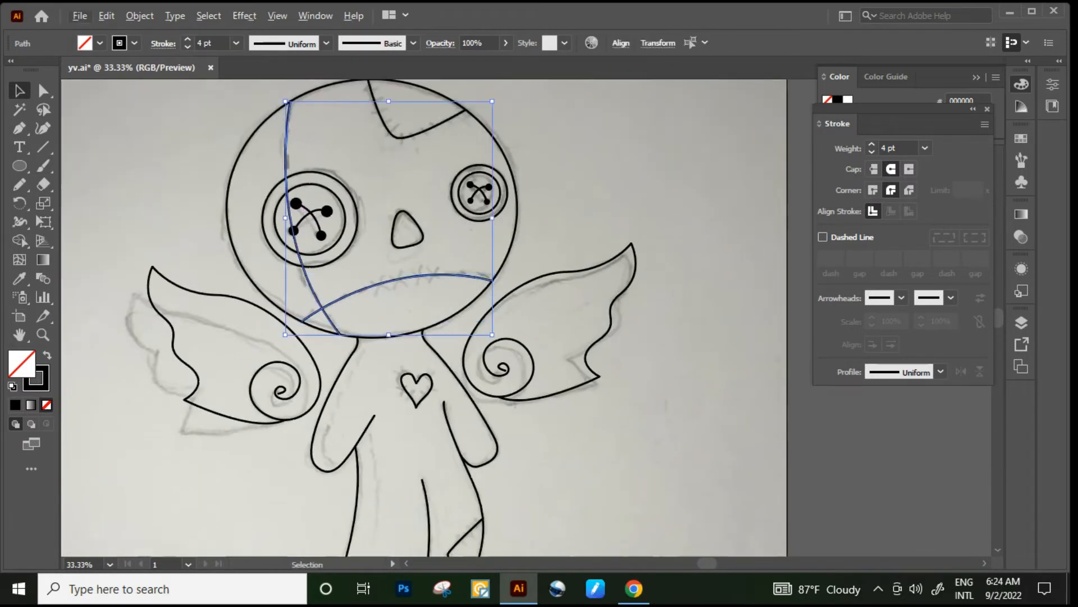
{"action": "left_click", "coordinate": [822, 236]}
{"action": "scroll", "coordinate": [368, 296], "scroll_direction": "up", "scroll_amount": 2}
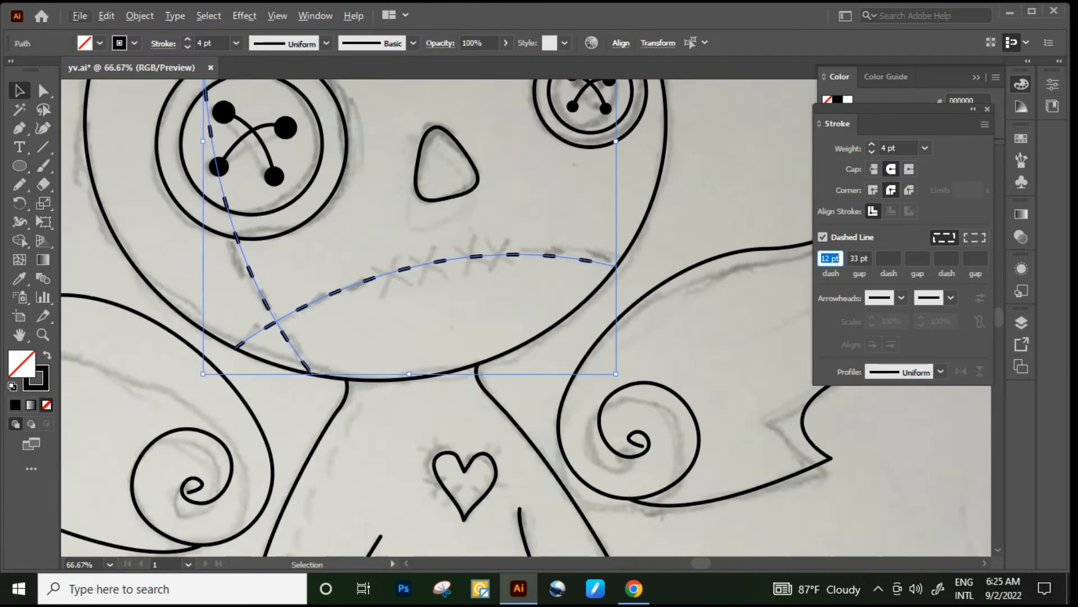
Try adding a second dash value of 1 pt to the mouth and seam stroke pattern
{"action": "key", "text": "Tab"}
{"action": "key", "text": "Tab"}
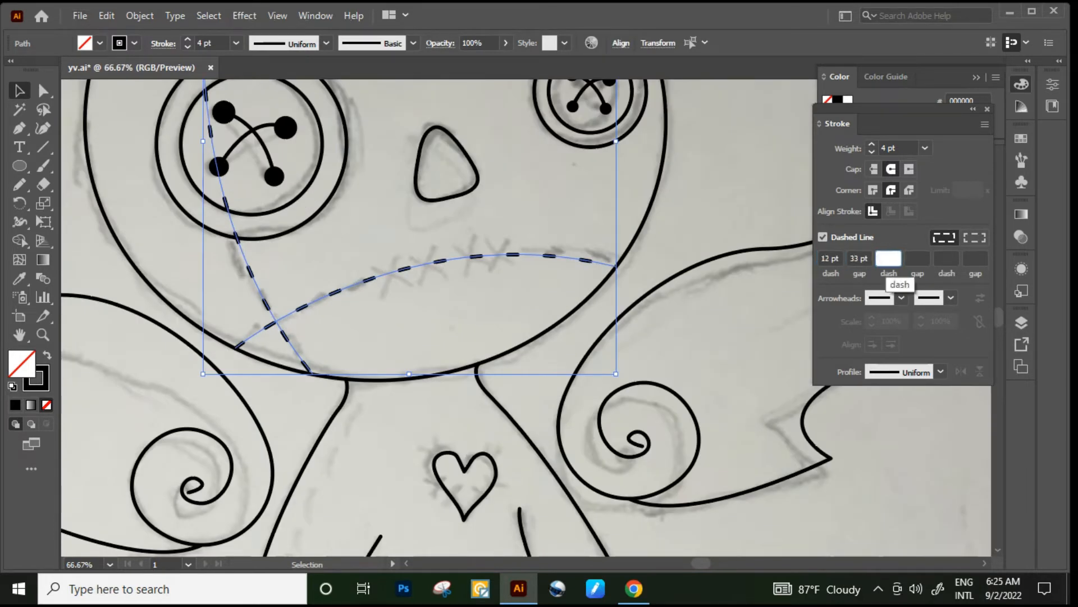
{"action": "type", "text": "1"}
{"action": "key", "text": "Return"}
{"action": "scroll", "coordinate": [885, 261], "scroll_direction": "down", "scroll_amount": 1}
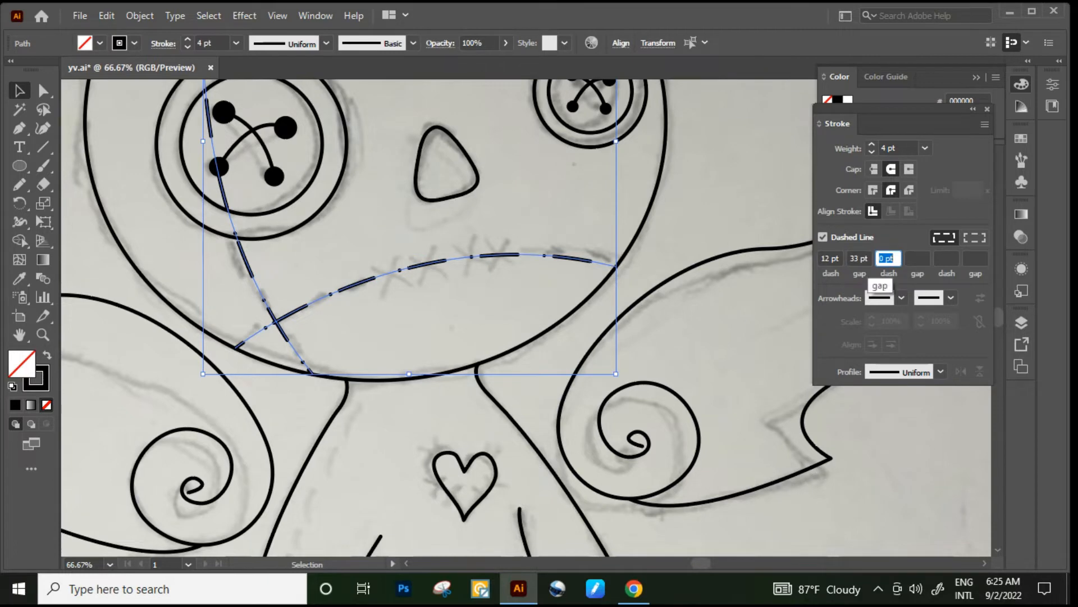
Set the dash gap of the mouth line and face seam to 36 pt, keeping 12 pt dashes
{"action": "scroll", "coordinate": [865, 261], "scroll_direction": "up", "scroll_amount": 5}
{"action": "scroll", "coordinate": [865, 261], "scroll_direction": "up", "scroll_amount": 4}
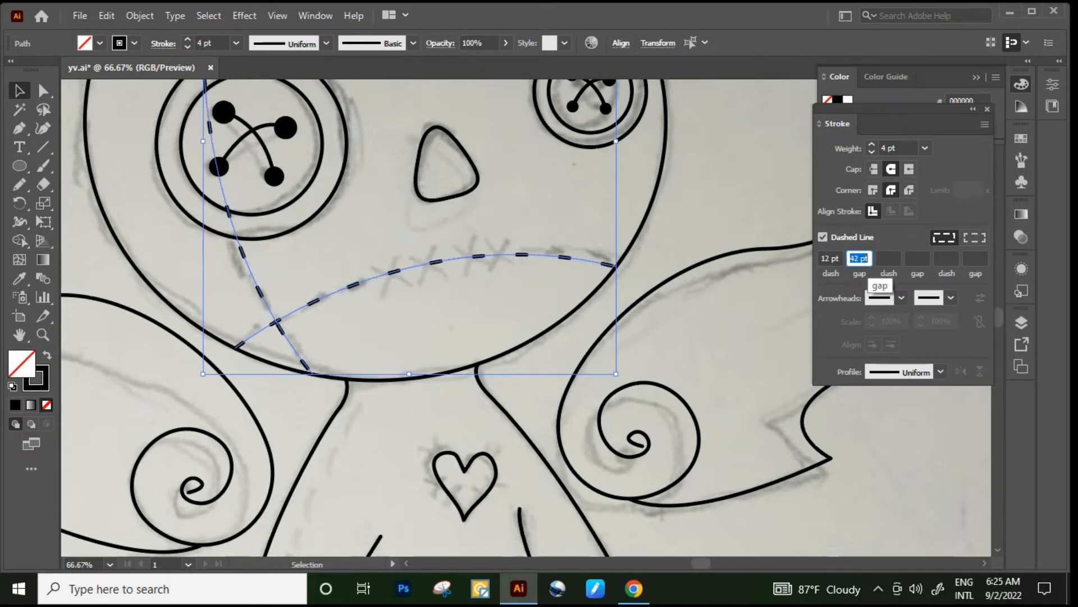
{"action": "scroll", "coordinate": [865, 261], "scroll_direction": "down", "scroll_amount": 4}
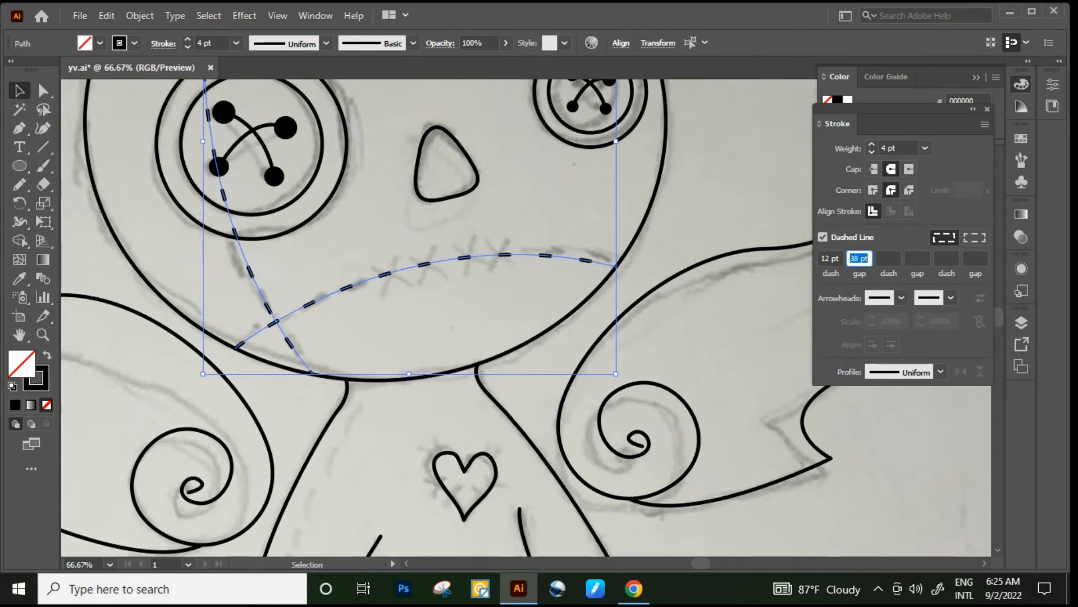
{"action": "scroll", "coordinate": [596, 281], "scroll_direction": "down", "scroll_amount": 2}
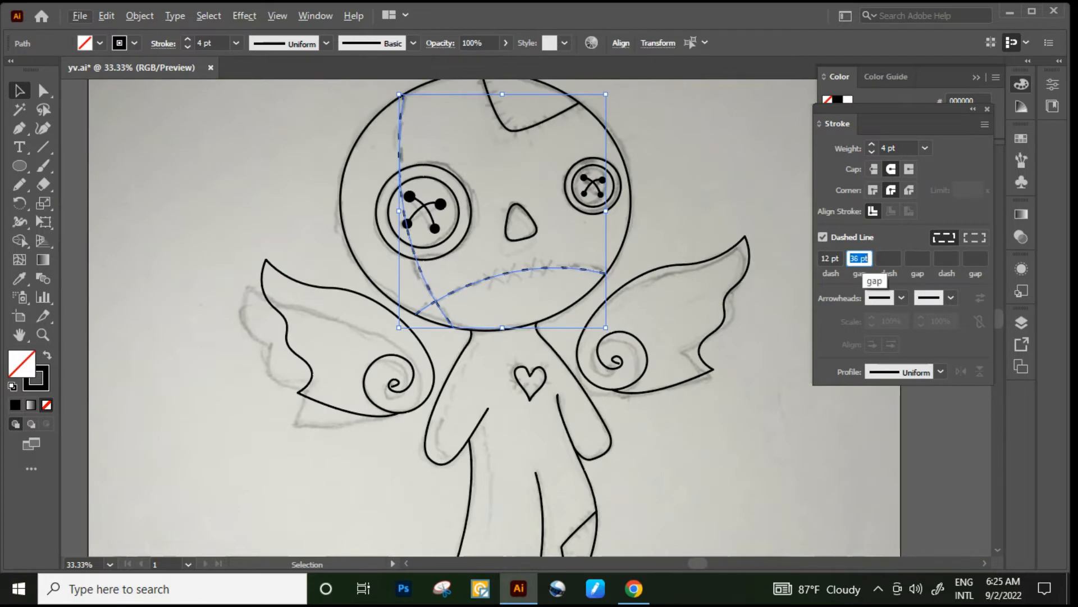
{"action": "left_click", "coordinate": [481, 340]}
{"action": "scroll", "coordinate": [478, 325], "scroll_direction": "up", "scroll_amount": 2}
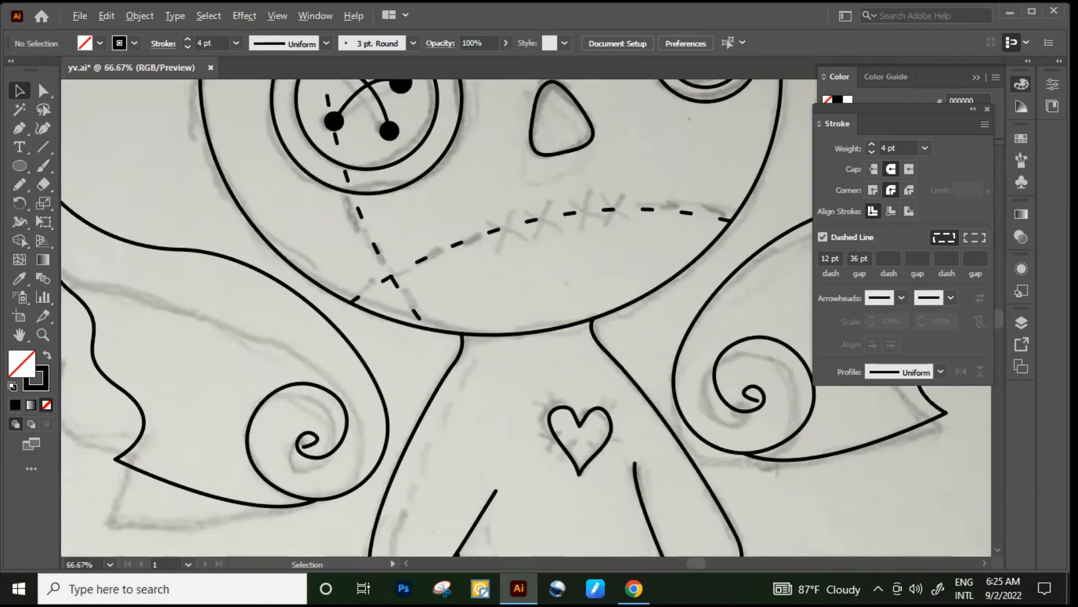
Set the dash gap of the vertical face seam alone to 35 pt
{"action": "left_click", "coordinate": [399, 290]}
{"action": "scroll", "coordinate": [859, 260], "scroll_direction": "down", "scroll_amount": 1}
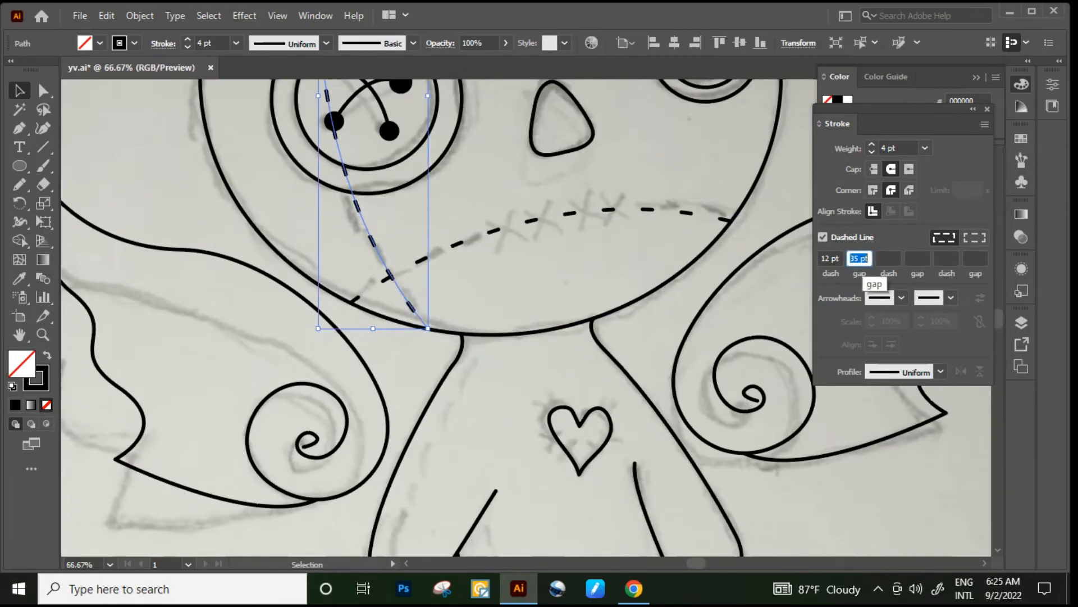
{"action": "left_click", "coordinate": [191, 269]}
{"action": "scroll", "coordinate": [196, 271], "scroll_direction": "down", "scroll_amount": 2}
{"action": "scroll", "coordinate": [433, 285], "scroll_direction": "up", "scroll_amount": 1}
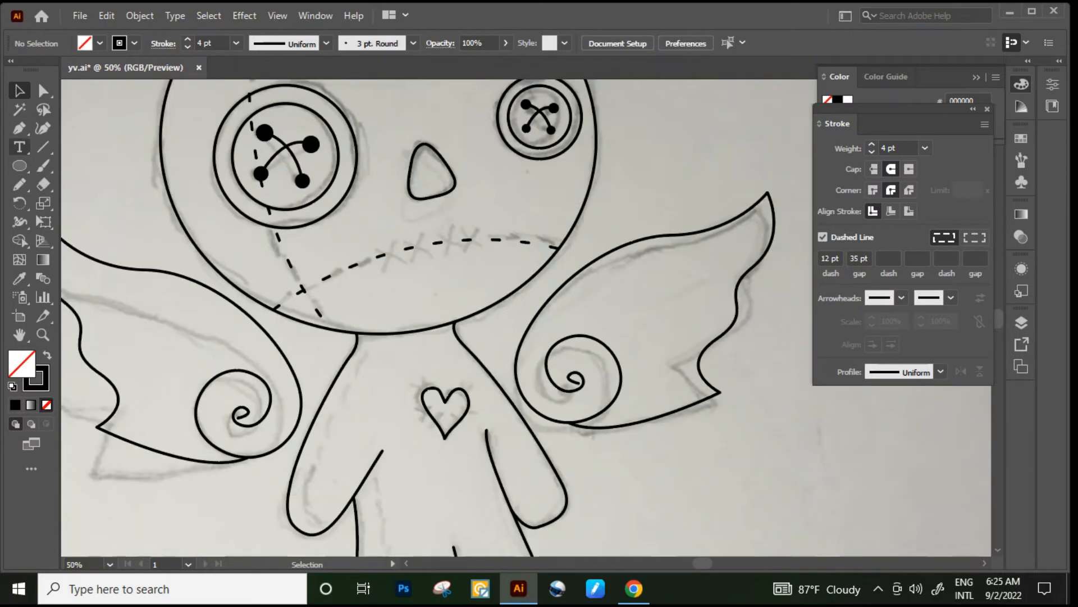
Draw a short undashed slanted line over the first mouth stitch, then paste a copy in place and rotate it into an X
{"action": "left_click", "coordinate": [19, 128]}
{"action": "scroll", "coordinate": [393, 261], "scroll_direction": "up", "scroll_amount": 3}
{"action": "left_click", "coordinate": [404, 196]}
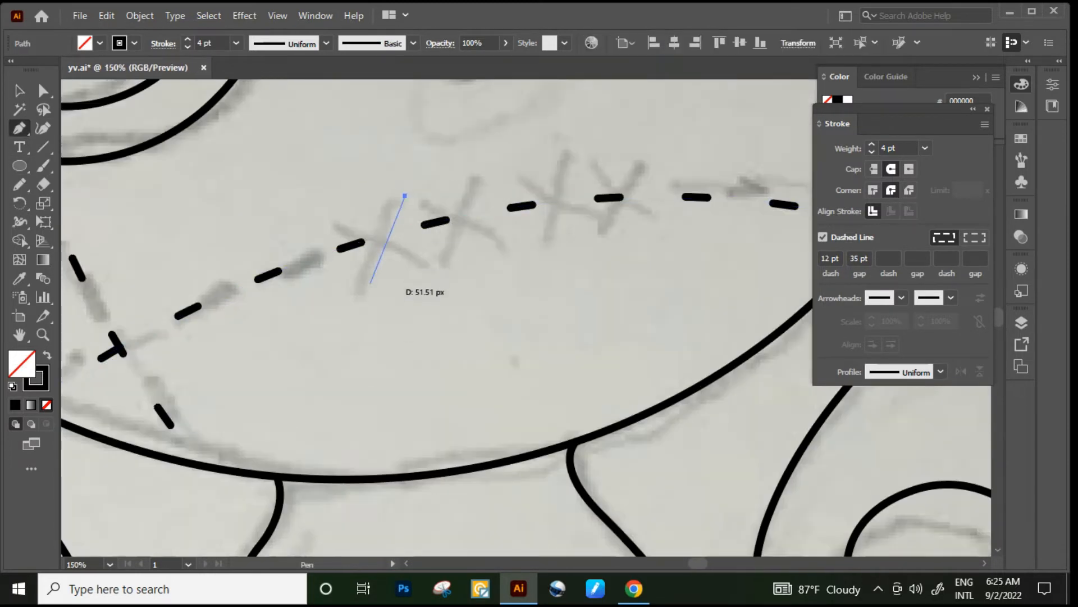
{"action": "left_click", "coordinate": [373, 283]}
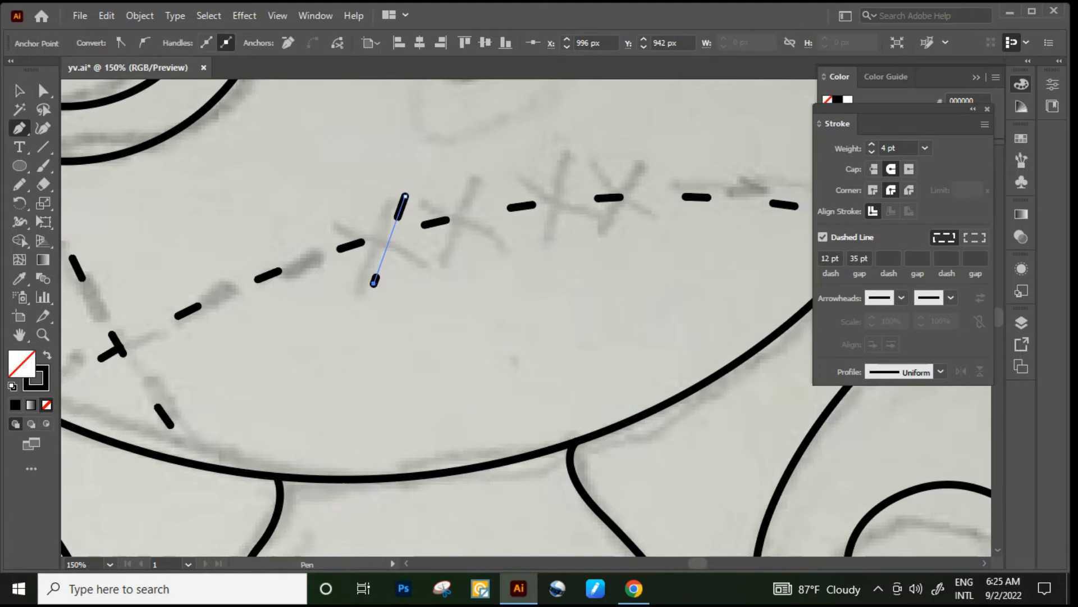
{"action": "key", "text": "v"}
{"action": "key", "text": "ctrl+c"}
{"action": "key", "text": "ctrl+f"}
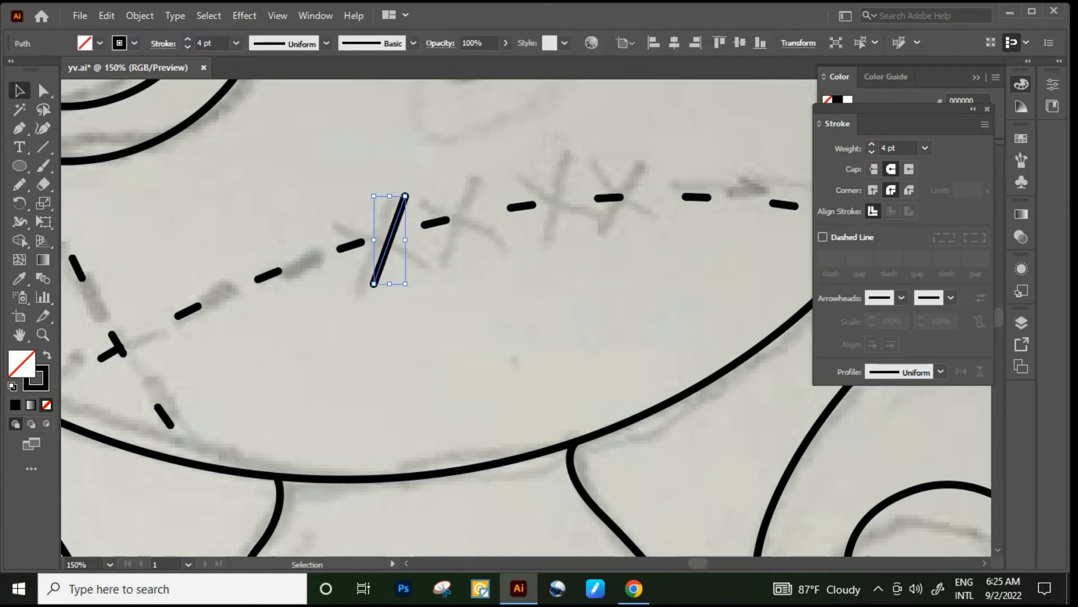
{"action": "left_click_drag", "start_coordinate": [409, 289], "coordinate": [510, 240]}
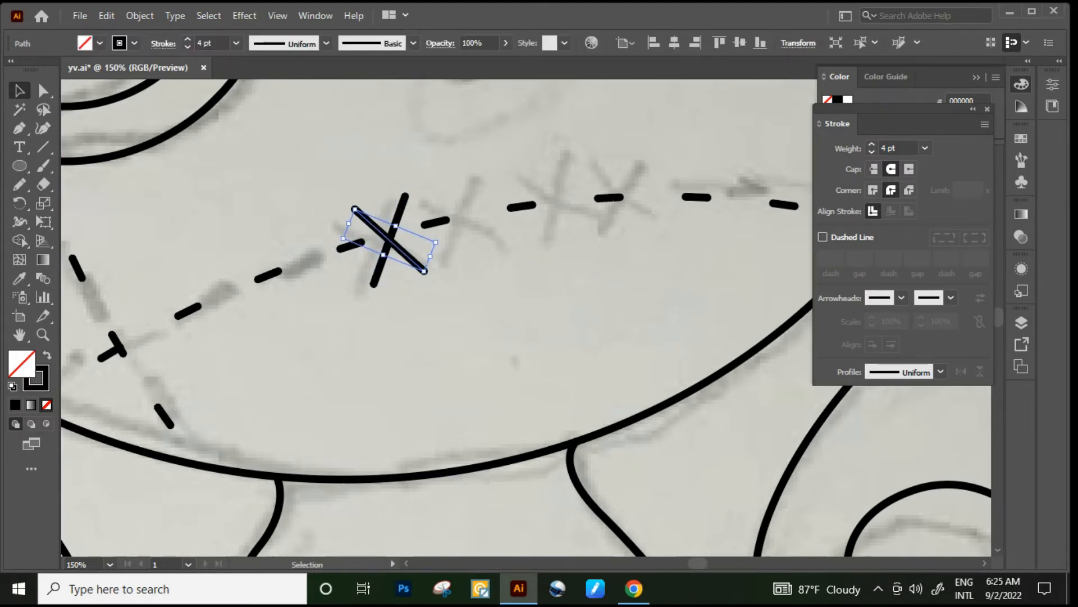
{"action": "left_click", "coordinate": [272, 315]}
Select both lines of the X stitch on the mouth and scale them down slightly
{"action": "scroll", "coordinate": [270, 314], "scroll_direction": "down", "scroll_amount": 2}
{"action": "scroll", "coordinate": [351, 285], "scroll_direction": "up", "scroll_amount": 2}
{"action": "left_click", "coordinate": [356, 288]}
{"action": "left_click", "coordinate": [337, 296], "text": "shift"}
{"action": "scroll", "coordinate": [367, 329], "scroll_direction": "down", "scroll_amount": 2}
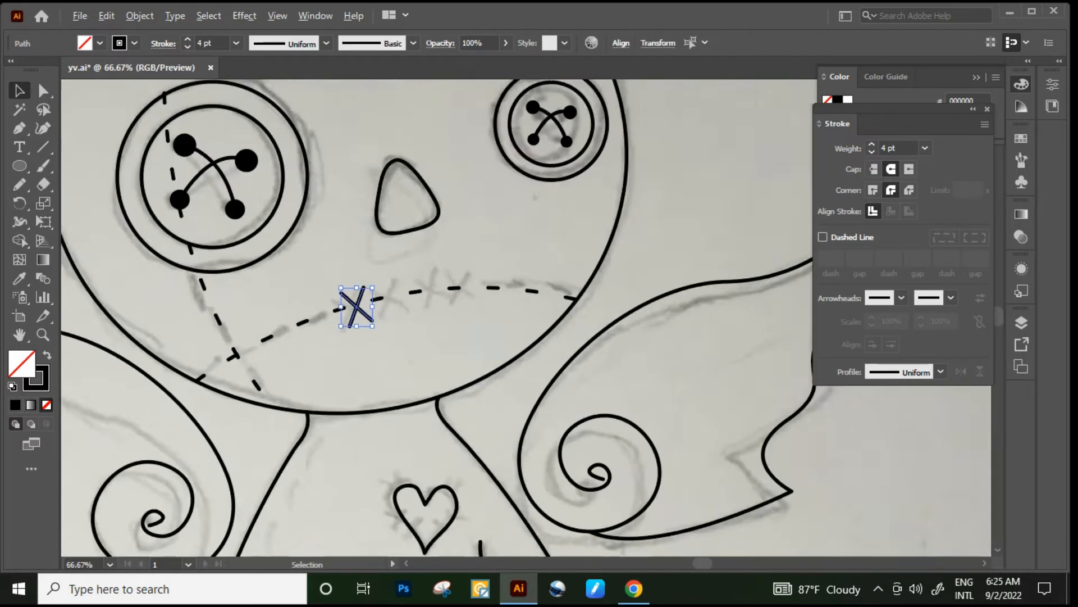
{"action": "scroll", "coordinate": [366, 327], "scroll_direction": "up", "scroll_amount": 2}
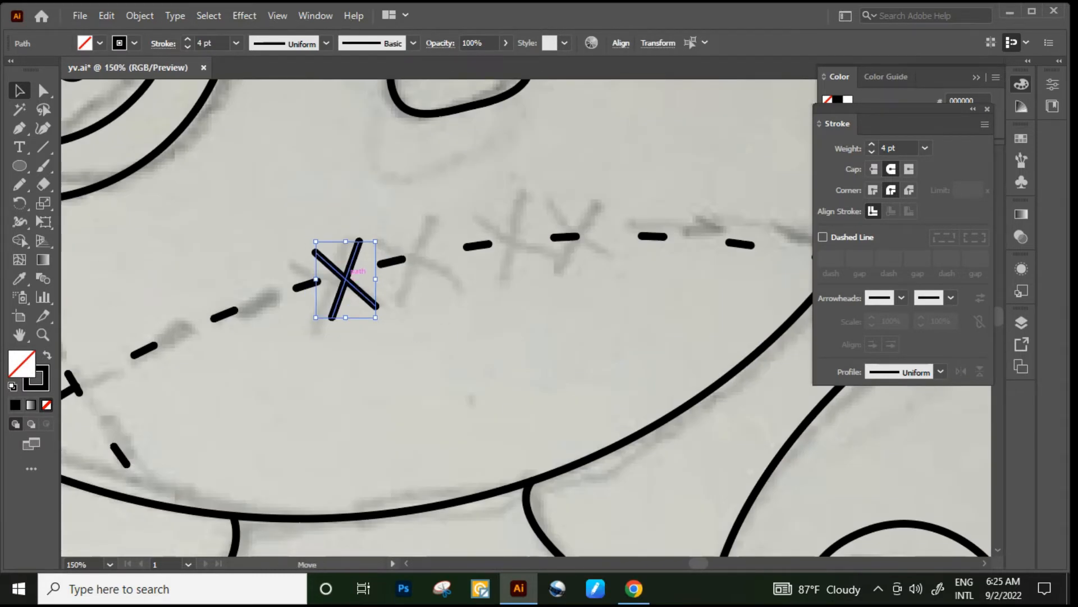
Duplicate the X stitch three times along the dashed mouth line, following the sketched stitches
{"action": "left_click_drag", "start_coordinate": [377, 305], "coordinate": [533, 271]}
{"action": "scroll", "coordinate": [532, 270], "scroll_direction": "down", "scroll_amount": 2}
{"action": "scroll", "coordinate": [444, 251], "scroll_direction": "up", "scroll_amount": 1}
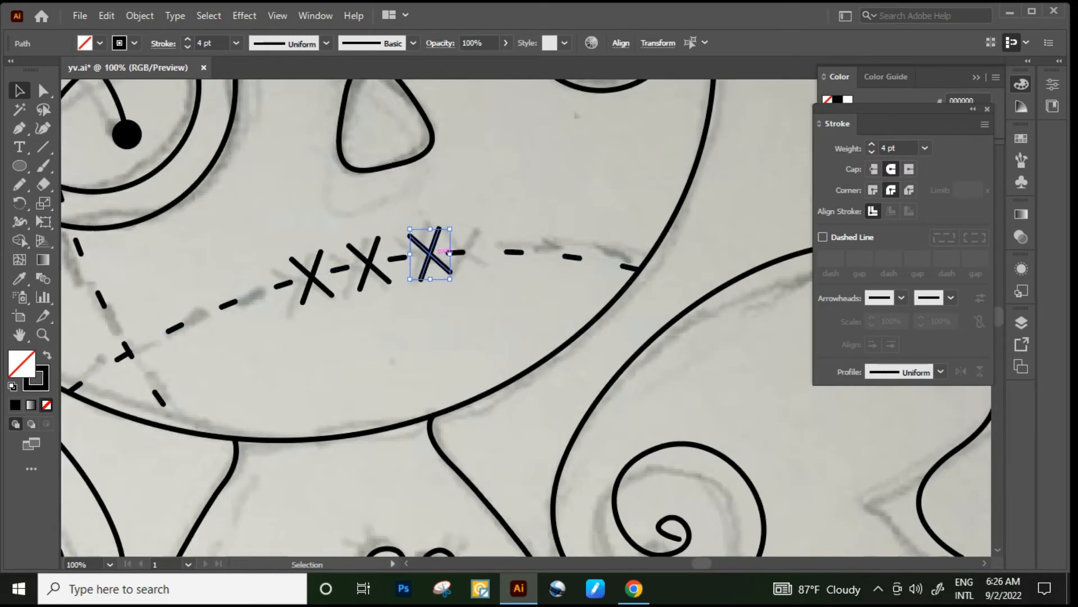
{"action": "left_click_drag", "start_coordinate": [433, 257], "coordinate": [495, 254]}
{"action": "left_click_drag", "start_coordinate": [519, 278], "coordinate": [501, 250]}
{"action": "key", "text": "ctrl+minus"}
{"action": "key", "text": "ctrl+minus"}
{"action": "key", "text": "ctrl+minus"}
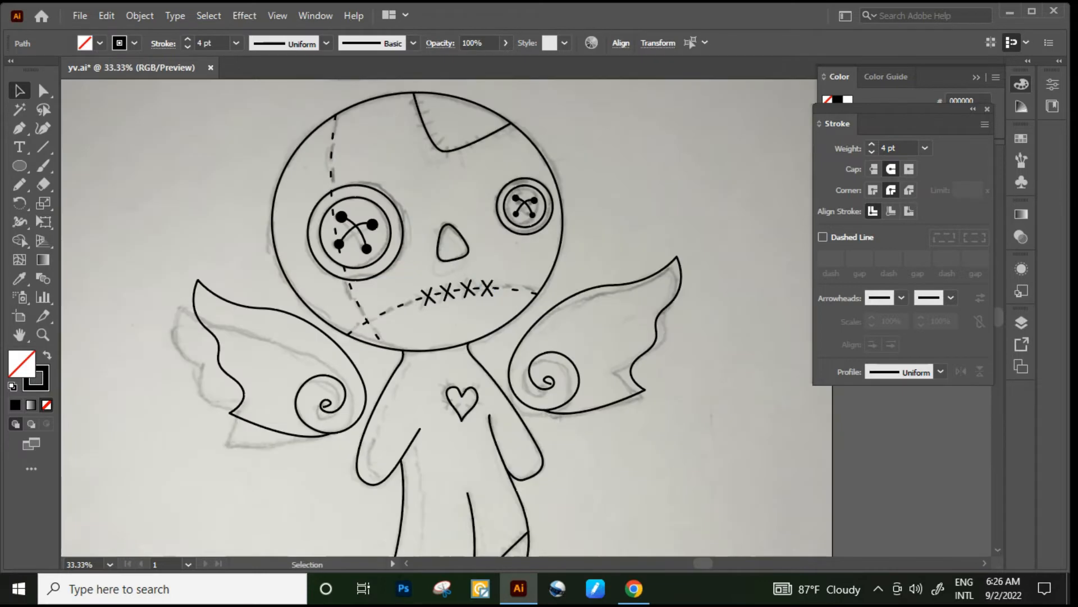
Draw short curved Pencil stitches across the left edge of the forehead patch, down to its rounded corner
{"action": "left_click", "coordinate": [425, 172]}
{"action": "scroll", "coordinate": [425, 172], "scroll_direction": "up", "scroll_amount": 3}
{"action": "scroll", "coordinate": [425, 172], "scroll_direction": "up", "scroll_amount": 2}
{"action": "key", "text": "n"}
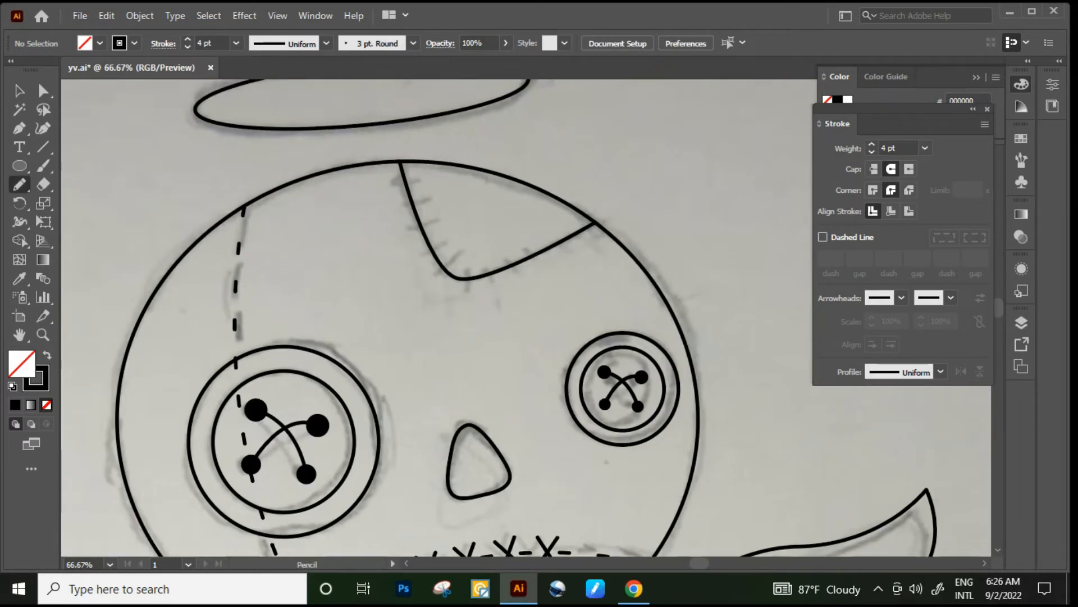
{"action": "scroll", "coordinate": [409, 164], "scroll_direction": "up", "scroll_amount": 3}
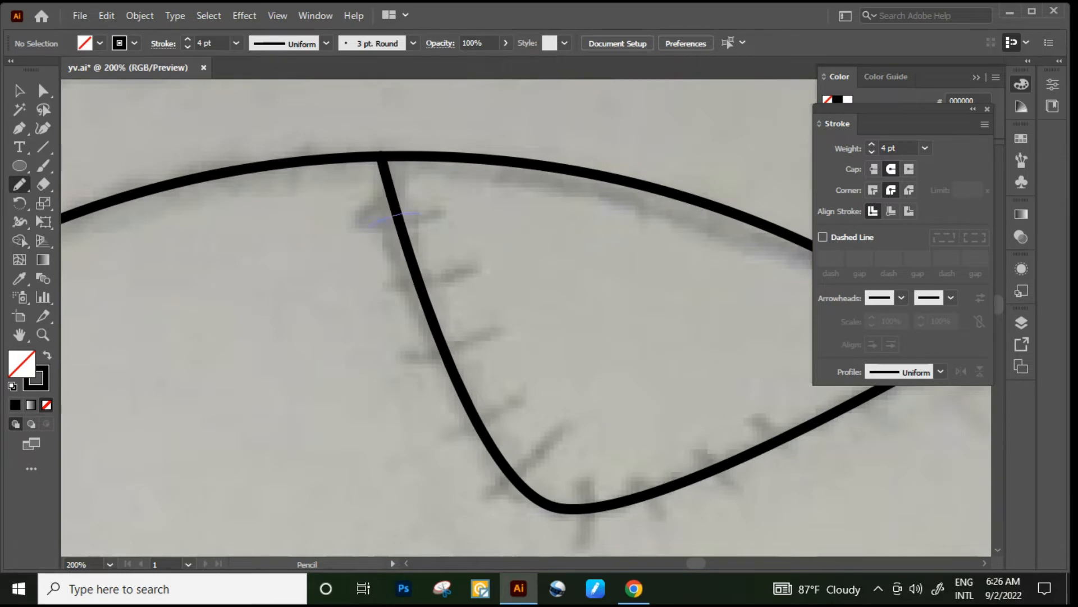
{"action": "left_click_drag", "start_coordinate": [418, 214], "coordinate": [426, 215]}
{"action": "scroll", "coordinate": [427, 215], "scroll_direction": "down", "scroll_amount": 1}
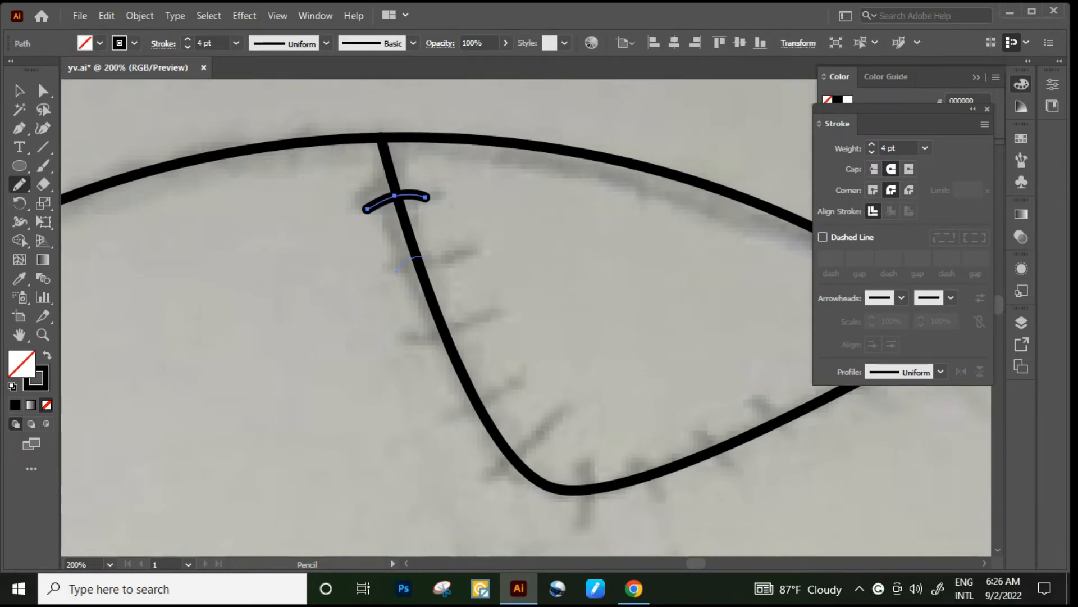
{"action": "left_click_drag", "start_coordinate": [438, 259], "coordinate": [439, 258]}
{"action": "scroll", "coordinate": [439, 258], "scroll_direction": "right", "scroll_amount": 3}
{"action": "scroll", "coordinate": [439, 258], "scroll_direction": "down", "scroll_amount": 3}
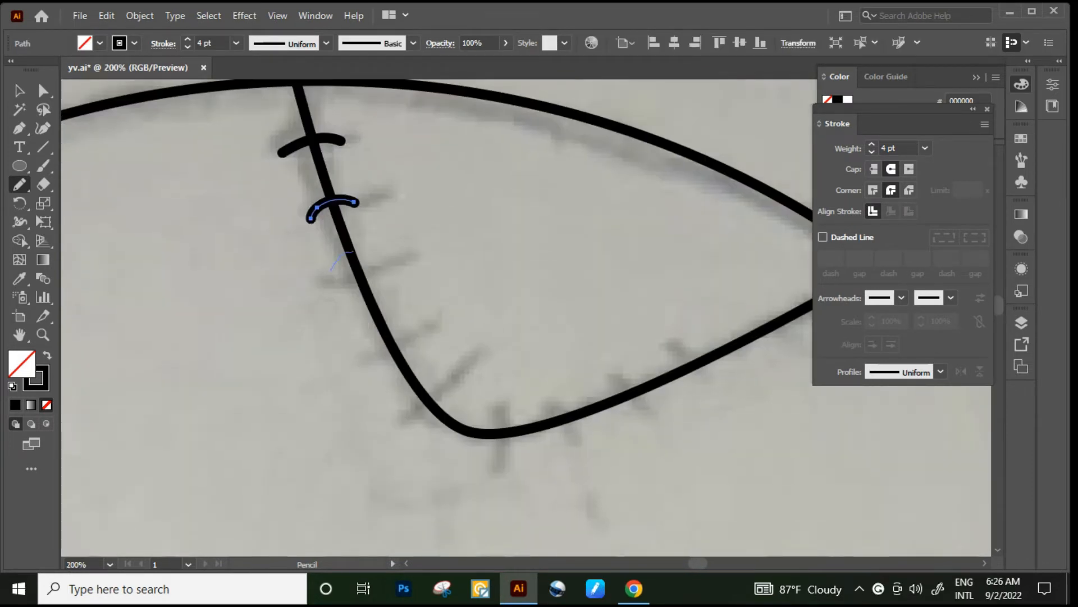
{"action": "scroll", "coordinate": [326, 348], "scroll_direction": "up", "scroll_amount": 1}
{"action": "scroll", "coordinate": [325, 348], "scroll_direction": "up", "scroll_amount": 1}
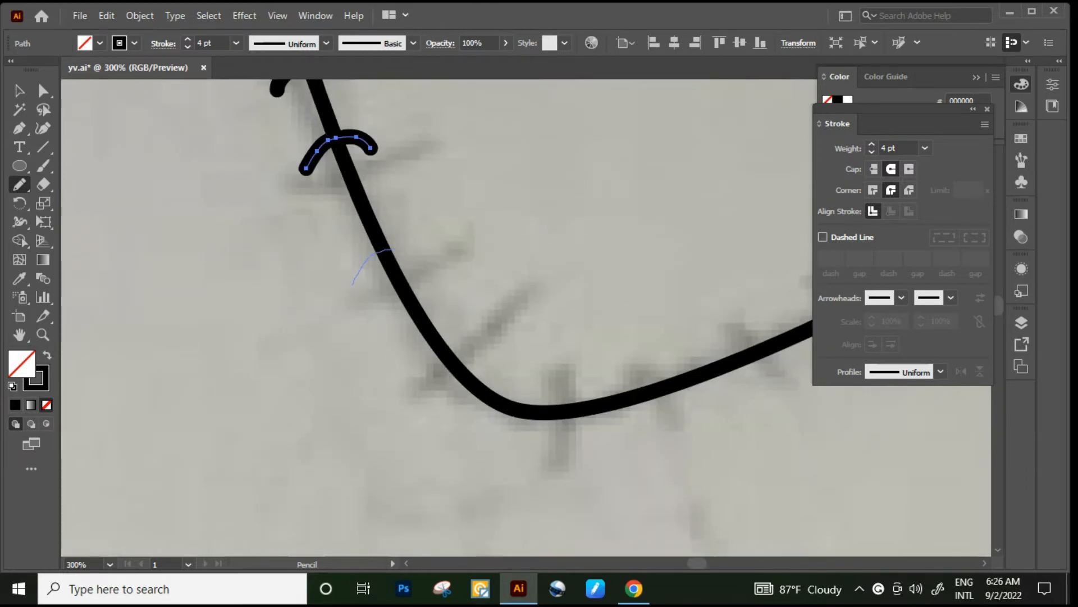
{"action": "scroll", "coordinate": [429, 259], "scroll_direction": "down", "scroll_amount": 1}
{"action": "mouse_move", "coordinate": [393, 250]}
{"action": "left_mouse_down"}
{"action": "mouse_move", "coordinate": [427, 255]}
{"action": "mouse_move", "coordinate": [384, 298]}
{"action": "mouse_move", "coordinate": [420, 284]}
{"action": "left_mouse_up"}
{"action": "scroll", "coordinate": [430, 259], "scroll_direction": "down", "scroll_amount": 2}
{"action": "scroll", "coordinate": [360, 306], "scroll_direction": "down", "scroll_amount": 1}
{"action": "scroll", "coordinate": [447, 331], "scroll_direction": "up", "scroll_amount": 1}
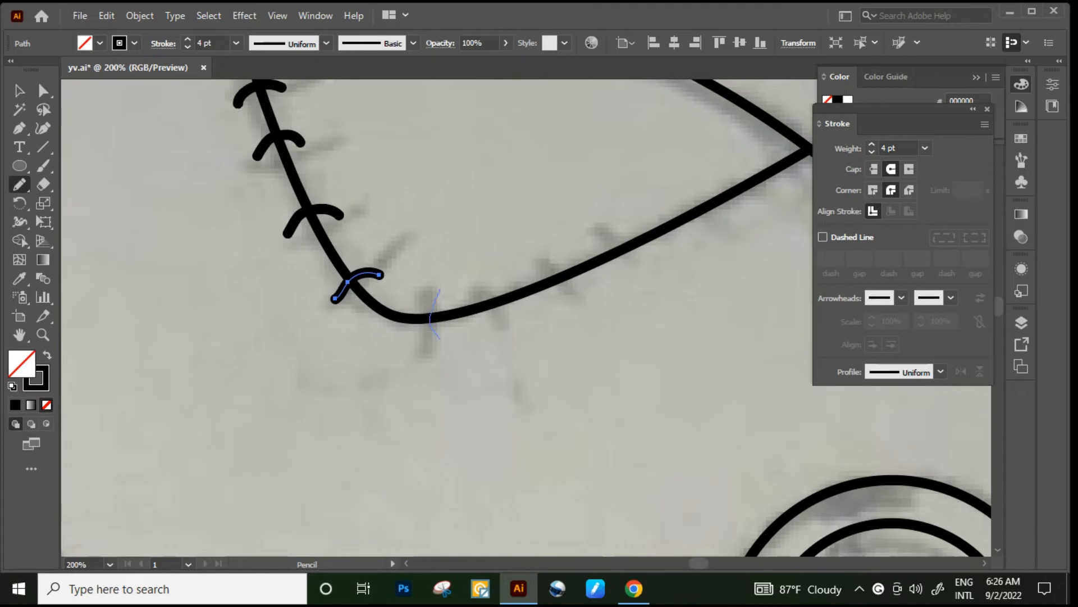
Add curved Pencil stitches across the forehead patch's lower edge, from the rounded corner towards the head outline
{"action": "scroll", "coordinate": [440, 339], "scroll_direction": "down", "scroll_amount": 1}
{"action": "mouse_move", "coordinate": [439, 335]}
{"action": "left_mouse_down"}
{"action": "mouse_move", "coordinate": [437, 305]}
{"action": "mouse_move", "coordinate": [455, 324]}
{"action": "left_mouse_up"}
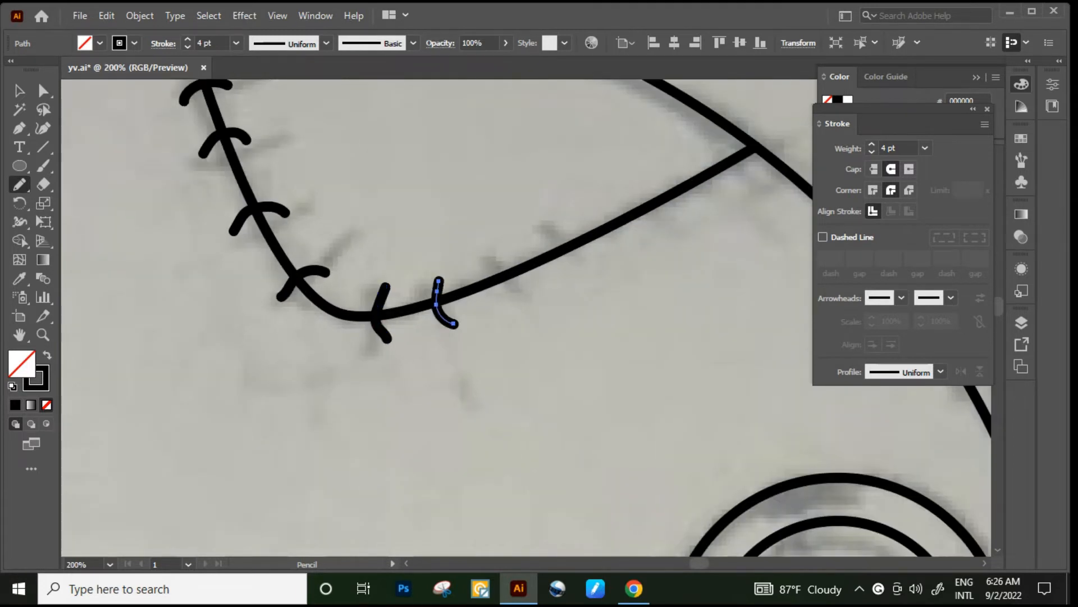
{"action": "mouse_move", "coordinate": [500, 255]}
{"action": "left_mouse_down"}
{"action": "mouse_move", "coordinate": [519, 305]}
{"action": "mouse_move", "coordinate": [557, 282]}
{"action": "mouse_move", "coordinate": [579, 289]}
{"action": "left_mouse_up"}
{"action": "scroll", "coordinate": [522, 308], "scroll_direction": "up", "scroll_amount": 1}
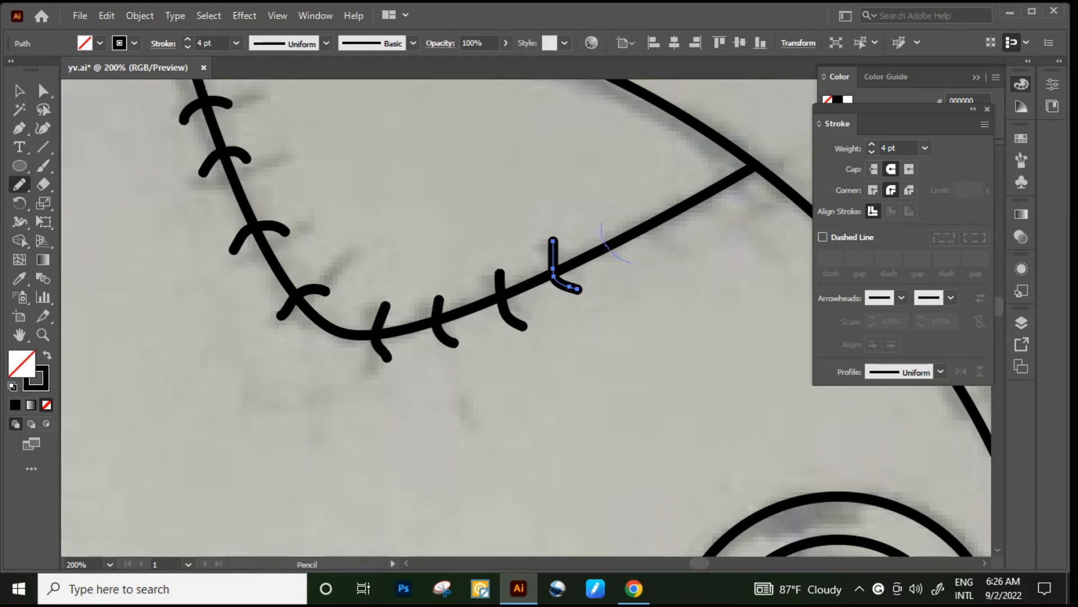
{"action": "left_click_drag", "start_coordinate": [632, 262], "coordinate": [636, 264]}
Draw short curved Pencil stitches across the slanted upper edge of the leg patch, following the sketched marks
{"action": "scroll", "coordinate": [679, 208], "scroll_direction": "down", "scroll_amount": 6}
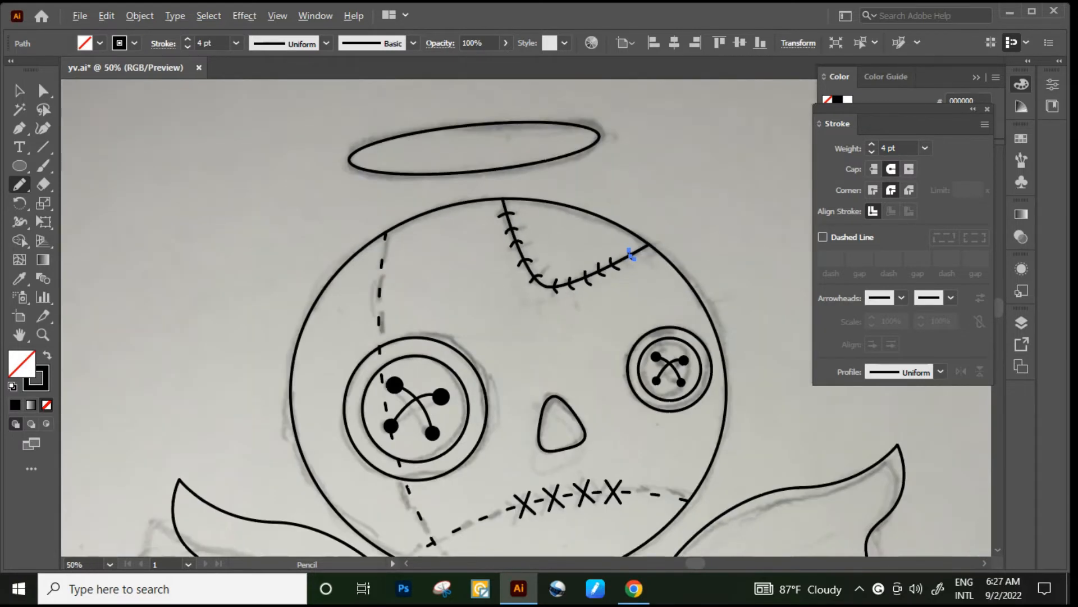
{"action": "scroll", "coordinate": [500, 309], "scroll_direction": "down", "scroll_amount": 3}
{"action": "scroll", "coordinate": [581, 429], "scroll_direction": "up", "scroll_amount": 5}
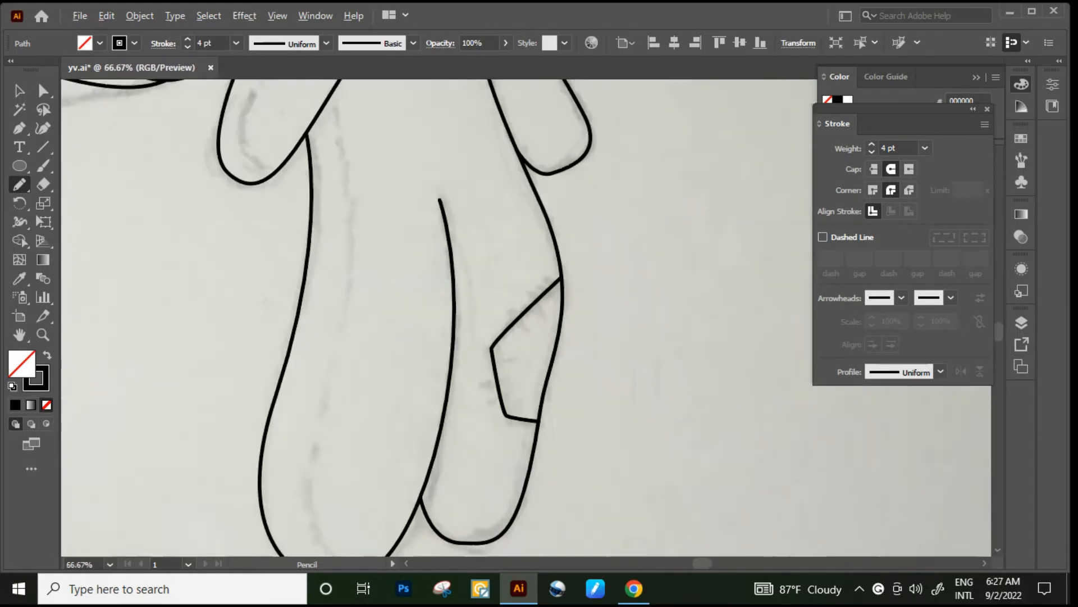
{"action": "scroll", "coordinate": [523, 180], "scroll_direction": "up", "scroll_amount": 1}
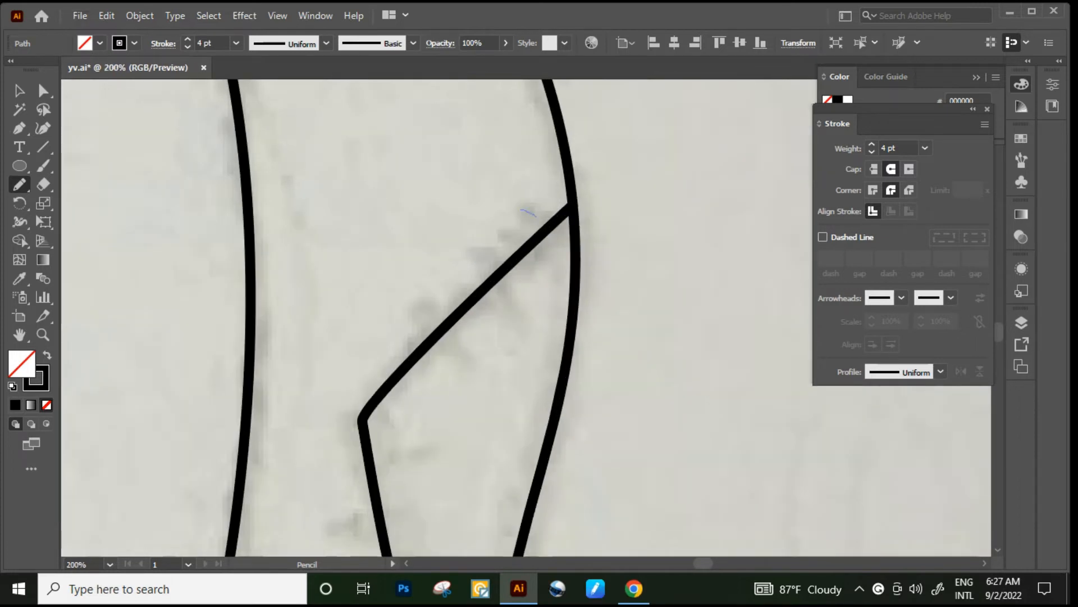
{"action": "scroll", "coordinate": [553, 251], "scroll_direction": "down", "scroll_amount": 1}
{"action": "left_click_drag", "start_coordinate": [553, 248], "coordinate": [517, 270]}
{"action": "scroll", "coordinate": [517, 270], "scroll_direction": "down", "scroll_amount": 5}
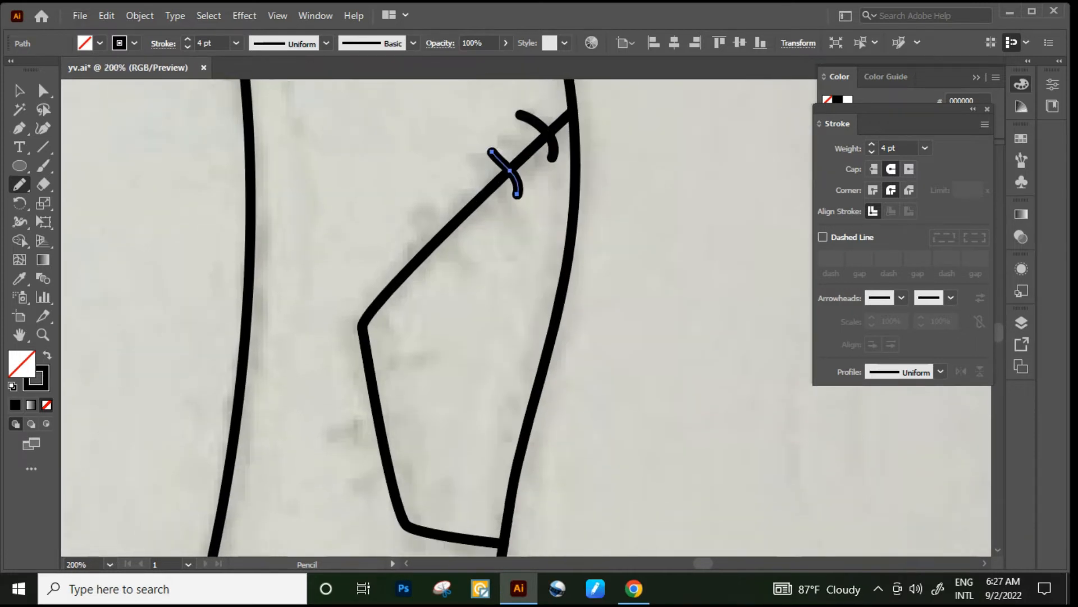
{"action": "scroll", "coordinate": [471, 215], "scroll_direction": "down", "scroll_amount": 2}
{"action": "mouse_move", "coordinate": [465, 190]}
{"action": "left_mouse_down"}
{"action": "mouse_move", "coordinate": [435, 191]}
{"action": "mouse_move", "coordinate": [441, 212]}
{"action": "left_mouse_up"}
{"action": "scroll", "coordinate": [440, 213], "scroll_direction": "down", "scroll_amount": 3}
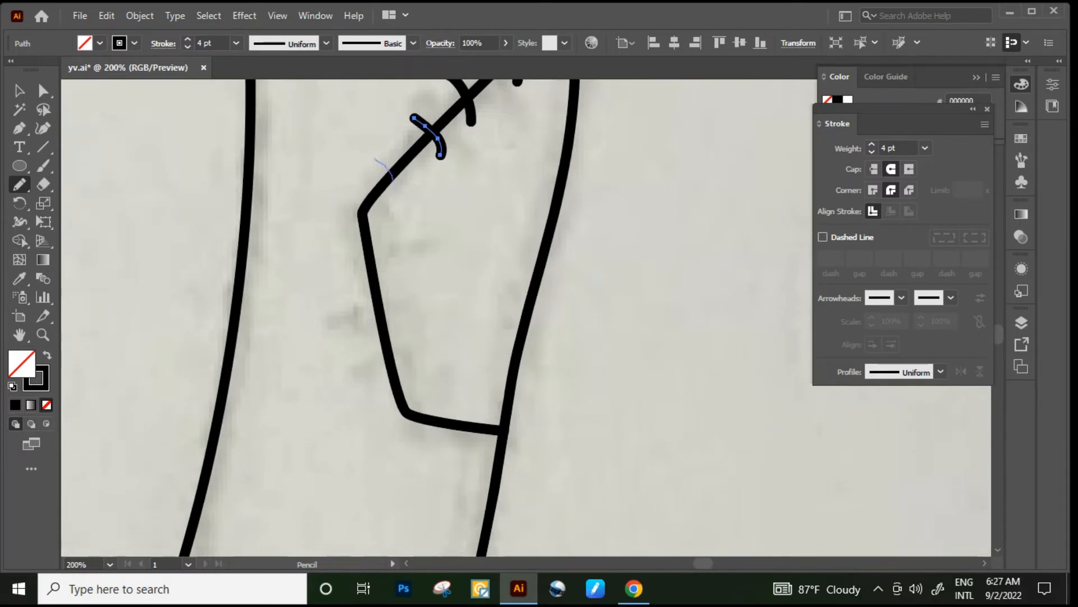
Continue the curved stitches around the leg patch's corner, down its left side and along its bottom edge
{"action": "scroll", "coordinate": [397, 194], "scroll_direction": "down", "scroll_amount": 3}
{"action": "mouse_move", "coordinate": [391, 178]}
{"action": "left_mouse_down"}
{"action": "mouse_move", "coordinate": [358, 191]}
{"action": "mouse_move", "coordinate": [399, 222]}
{"action": "mouse_move", "coordinate": [384, 239]}
{"action": "mouse_move", "coordinate": [427, 238]}
{"action": "mouse_move", "coordinate": [420, 259]}
{"action": "mouse_move", "coordinate": [472, 272]}
{"action": "left_mouse_up"}
{"action": "scroll", "coordinate": [385, 210], "scroll_direction": "down", "scroll_amount": 2}
{"action": "scroll", "coordinate": [400, 225], "scroll_direction": "down", "scroll_amount": 2}
{"action": "scroll", "coordinate": [414, 235], "scroll_direction": "down", "scroll_amount": 2}
{"action": "scroll", "coordinate": [489, 270], "scroll_direction": "down", "scroll_amount": 6}
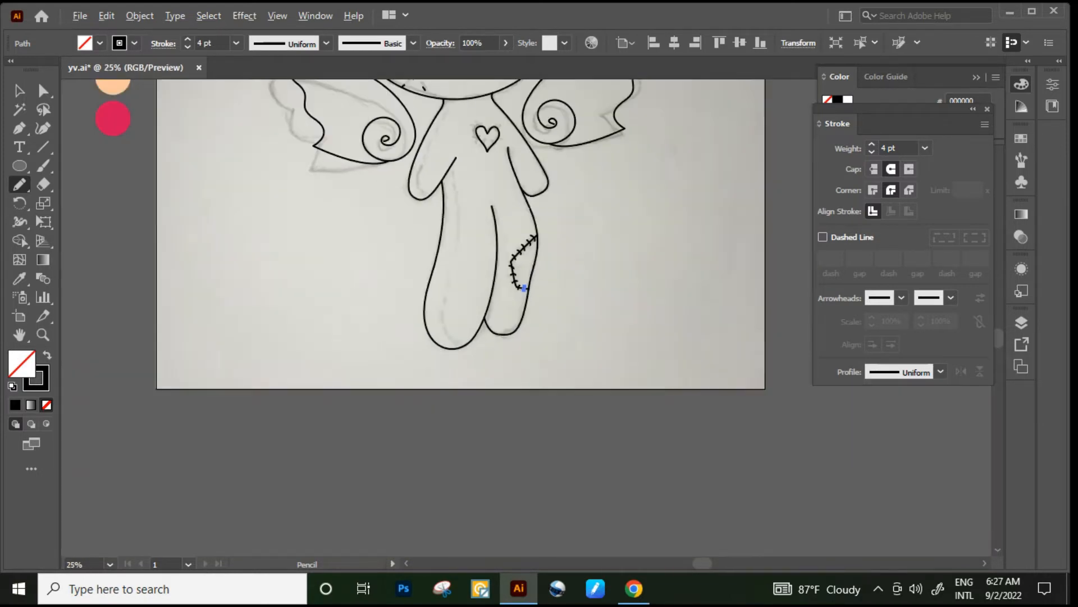
Set the stroke weight to 3 pt and draw small curved Pencil stitches all around the heart on the chest
{"action": "scroll", "coordinate": [488, 269], "scroll_direction": "up", "scroll_amount": 8}
{"action": "scroll", "coordinate": [489, 270], "scroll_direction": "down", "scroll_amount": 1}
{"action": "scroll", "coordinate": [480, 276], "scroll_direction": "up", "scroll_amount": 7}
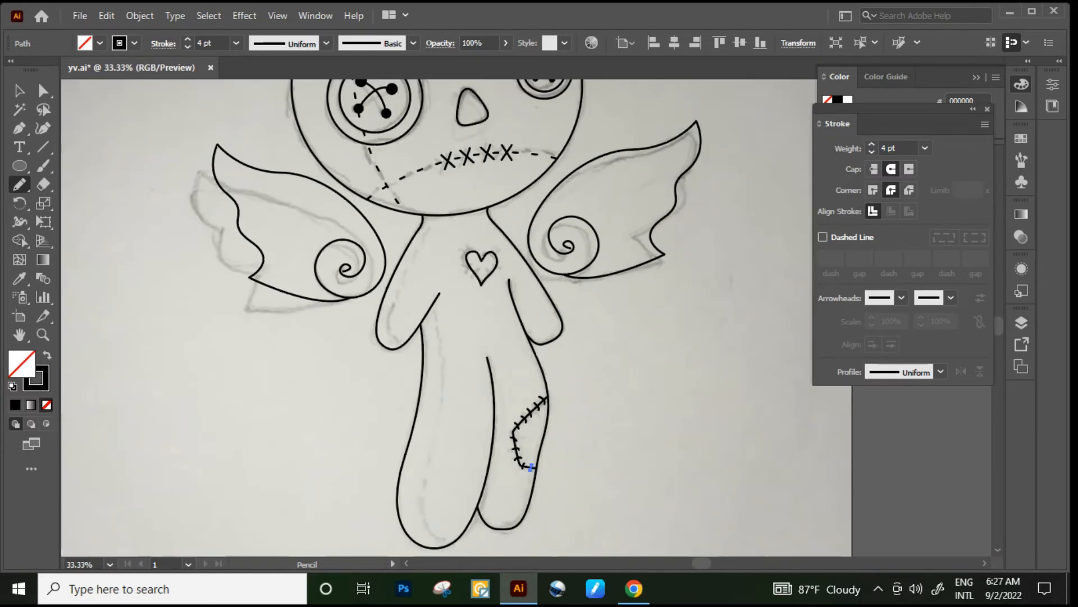
{"action": "scroll", "coordinate": [530, 244], "scroll_direction": "up", "scroll_amount": 1}
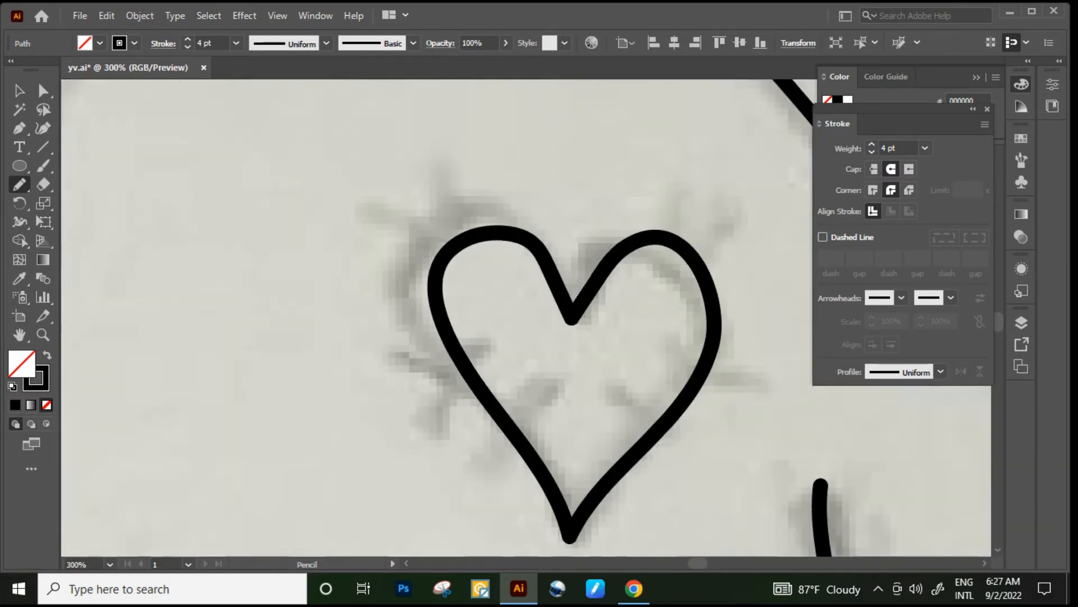
{"action": "left_click", "coordinate": [893, 148]}
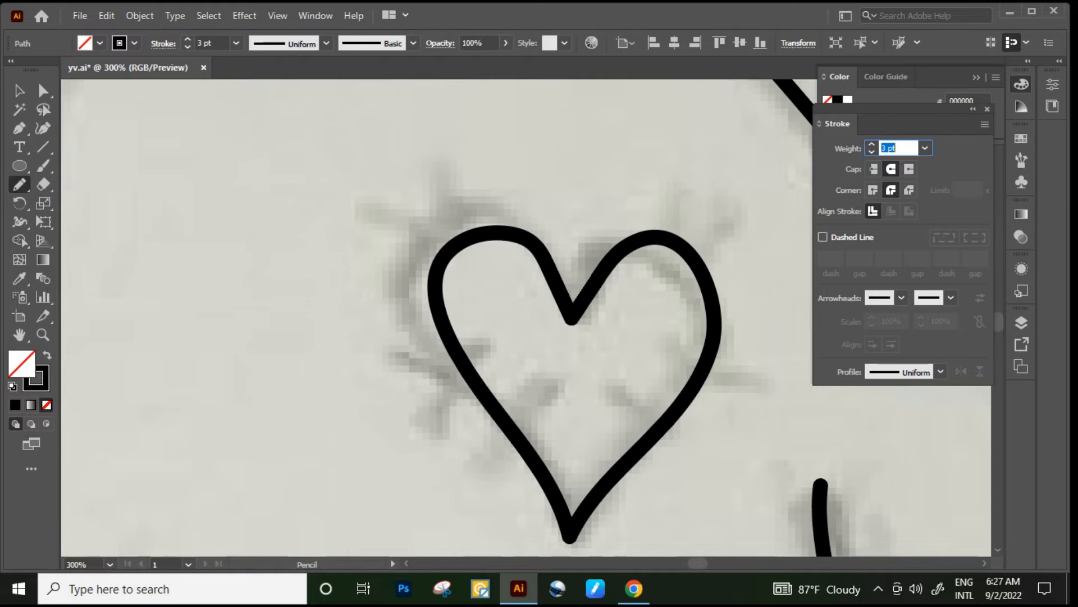
{"action": "mouse_move", "coordinate": [562, 237]}
{"action": "left_mouse_down"}
{"action": "mouse_move", "coordinate": [525, 275]}
{"action": "mouse_move", "coordinate": [473, 231]}
{"action": "mouse_move", "coordinate": [475, 255]}
{"action": "mouse_move", "coordinate": [417, 259]}
{"action": "mouse_move", "coordinate": [430, 246]}
{"action": "mouse_move", "coordinate": [480, 252]}
{"action": "mouse_move", "coordinate": [482, 283]}
{"action": "mouse_move", "coordinate": [522, 264]}
{"action": "mouse_move", "coordinate": [548, 267]}
{"action": "mouse_move", "coordinate": [522, 290]}
{"action": "mouse_move", "coordinate": [557, 278]}
{"action": "mouse_move", "coordinate": [649, 279]}
{"action": "left_mouse_up"}
{"action": "scroll", "coordinate": [478, 256], "scroll_direction": "down", "scroll_amount": 3}
{"action": "scroll", "coordinate": [460, 257], "scroll_direction": "down", "scroll_amount": 3}
{"action": "scroll", "coordinate": [484, 249], "scroll_direction": "down", "scroll_amount": 2}
{"action": "scroll", "coordinate": [520, 263], "scroll_direction": "down", "scroll_amount": 2}
{"action": "scroll", "coordinate": [517, 301], "scroll_direction": "down", "scroll_amount": 1}
{"action": "scroll", "coordinate": [539, 314], "scroll_direction": "up", "scroll_amount": 1}
{"action": "scroll", "coordinate": [600, 301], "scroll_direction": "up", "scroll_amount": 1}
{"action": "scroll", "coordinate": [634, 296], "scroll_direction": "up", "scroll_amount": 1}
{"action": "scroll", "coordinate": [649, 279], "scroll_direction": "up", "scroll_amount": 1}
{"action": "mouse_move", "coordinate": [612, 242]}
{"action": "left_mouse_down"}
{"action": "mouse_move", "coordinate": [552, 204]}
{"action": "mouse_move", "coordinate": [579, 240]}
{"action": "left_mouse_up"}
{"action": "scroll", "coordinate": [570, 266], "scroll_direction": "up", "scroll_amount": 1}
{"action": "scroll", "coordinate": [566, 272], "scroll_direction": "down", "scroll_amount": 2}
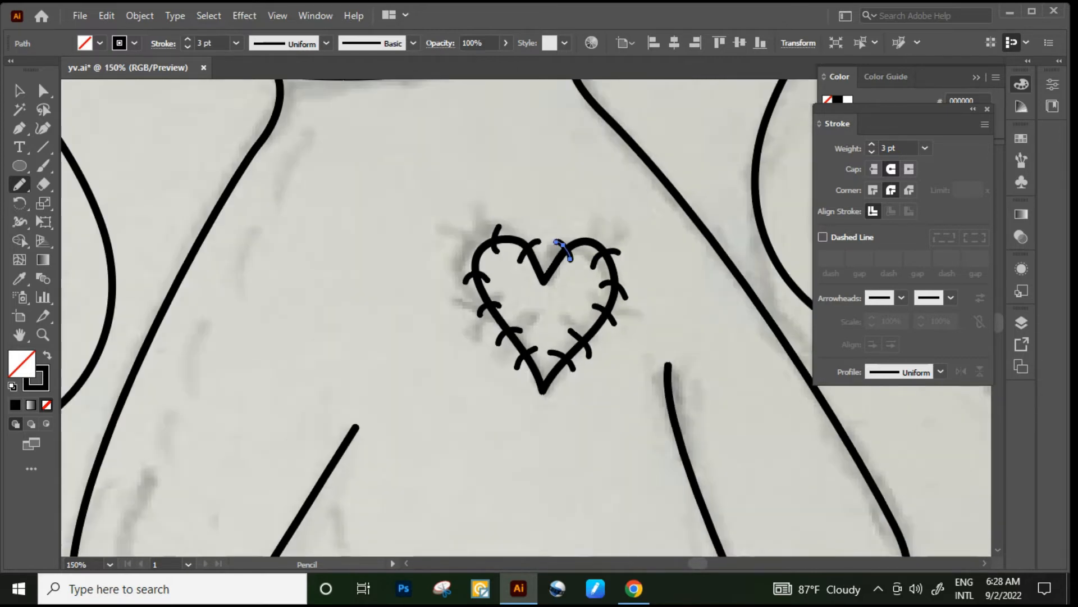
{"action": "left_click", "coordinate": [20, 91]}
{"action": "left_click", "coordinate": [441, 227]}
Set the stroke weight to 2 pt and draw small curved Pencil stitches down the nose's left side and along its base
{"action": "scroll", "coordinate": [441, 230], "scroll_direction": "down", "scroll_amount": 4}
{"action": "scroll", "coordinate": [418, 292], "scroll_direction": "up", "scroll_amount": 1}
{"action": "scroll", "coordinate": [441, 230], "scroll_direction": "down", "scroll_amount": 2}
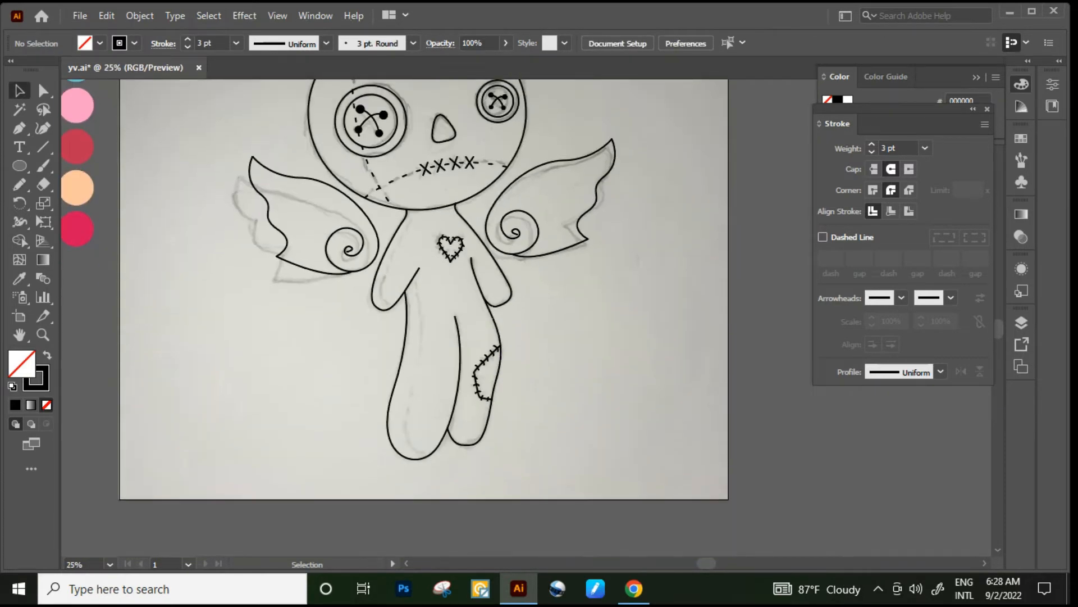
{"action": "scroll", "coordinate": [441, 231], "scroll_direction": "up", "scroll_amount": 5}
{"action": "scroll", "coordinate": [442, 212], "scroll_direction": "up", "scroll_amount": 4}
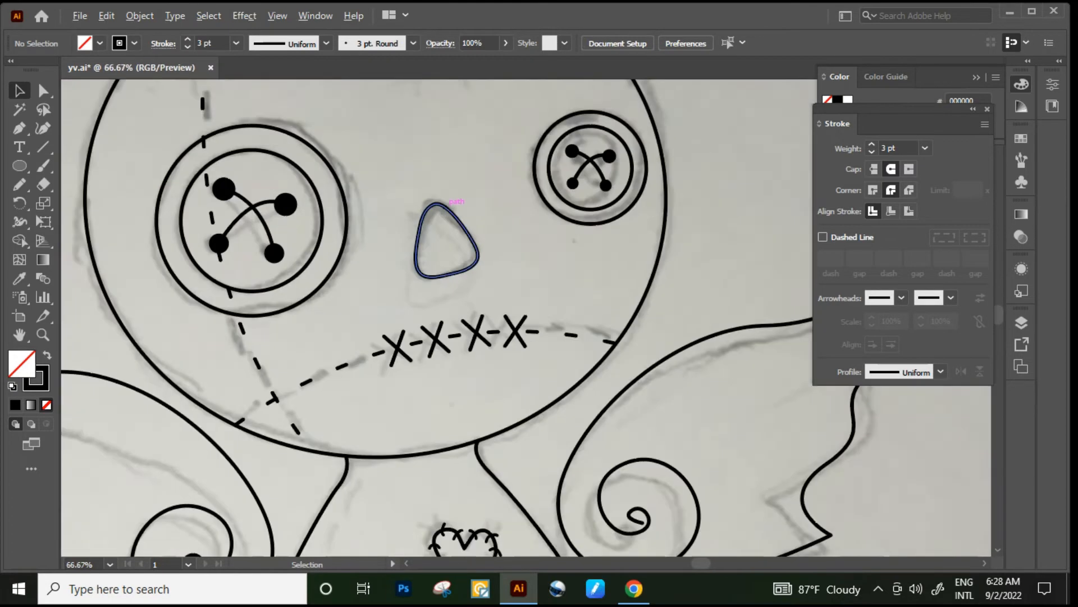
{"action": "left_click", "coordinate": [18, 184]}
{"action": "scroll", "coordinate": [404, 245], "scroll_direction": "up", "scroll_amount": 1}
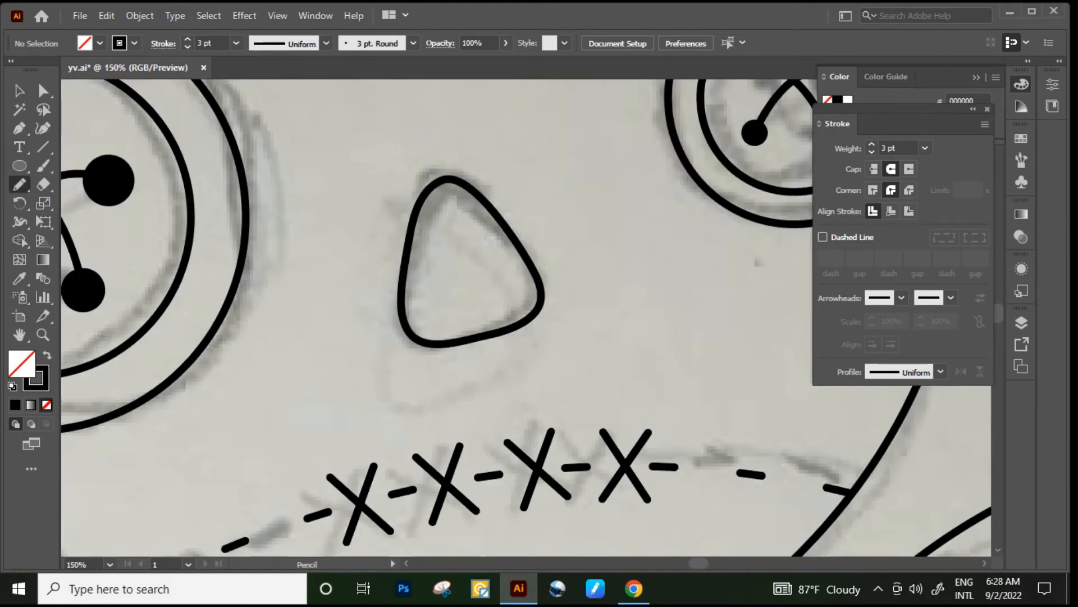
{"action": "left_click", "coordinate": [872, 152]}
{"action": "scroll", "coordinate": [404, 230], "scroll_direction": "up", "scroll_amount": 2}
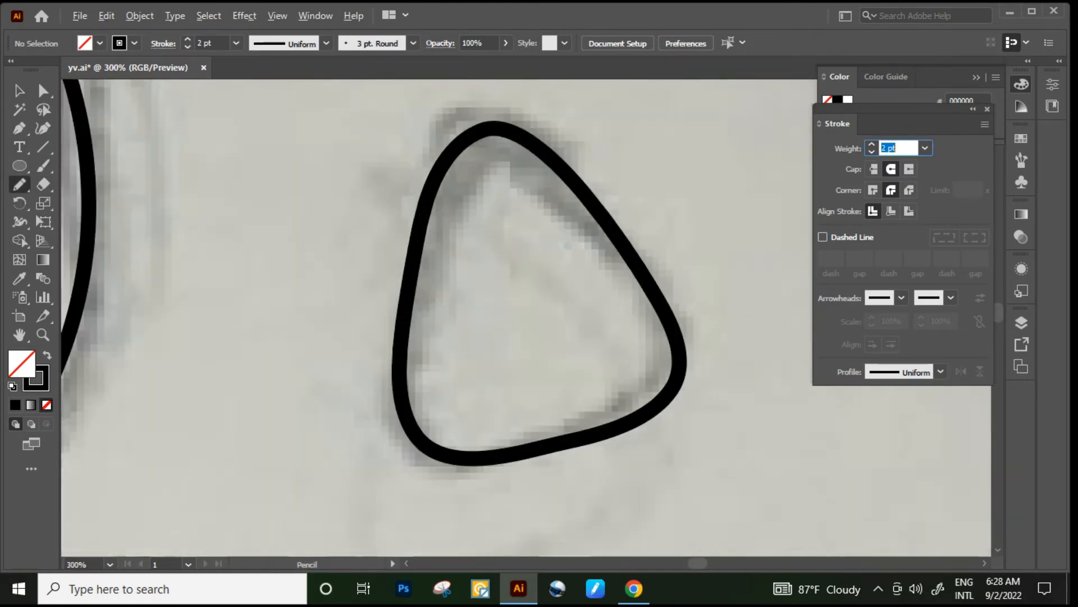
{"action": "scroll", "coordinate": [403, 230], "scroll_direction": "up", "scroll_amount": 1}
{"action": "mouse_move", "coordinate": [418, 191]}
{"action": "left_mouse_down"}
{"action": "mouse_move", "coordinate": [469, 214]}
{"action": "mouse_move", "coordinate": [436, 202]}
{"action": "mouse_move", "coordinate": [417, 225]}
{"action": "mouse_move", "coordinate": [436, 234]}
{"action": "mouse_move", "coordinate": [409, 256]}
{"action": "mouse_move", "coordinate": [467, 283]}
{"action": "left_mouse_up"}
{"action": "scroll", "coordinate": [469, 158], "scroll_direction": "down", "scroll_amount": 1}
{"action": "scroll", "coordinate": [444, 208], "scroll_direction": "down", "scroll_amount": 1}
{"action": "scroll", "coordinate": [436, 202], "scroll_direction": "down", "scroll_amount": 1}
{"action": "scroll", "coordinate": [421, 220], "scroll_direction": "down", "scroll_amount": 1}
{"action": "scroll", "coordinate": [417, 225], "scroll_direction": "down", "scroll_amount": 1}
{"action": "scroll", "coordinate": [343, 243], "scroll_direction": "down", "scroll_amount": 2}
{"action": "scroll", "coordinate": [425, 245], "scroll_direction": "up", "scroll_amount": 3}
{"action": "scroll", "coordinate": [425, 245], "scroll_direction": "down", "scroll_amount": 1}
{"action": "scroll", "coordinate": [409, 257], "scroll_direction": "down", "scroll_amount": 1}
{"action": "scroll", "coordinate": [447, 275], "scroll_direction": "down", "scroll_amount": 1}
{"action": "scroll", "coordinate": [534, 231], "scroll_direction": "up", "scroll_amount": 1}
{"action": "scroll", "coordinate": [467, 283], "scroll_direction": "down", "scroll_amount": 1}
{"action": "scroll", "coordinate": [542, 264], "scroll_direction": "up", "scroll_amount": 1}
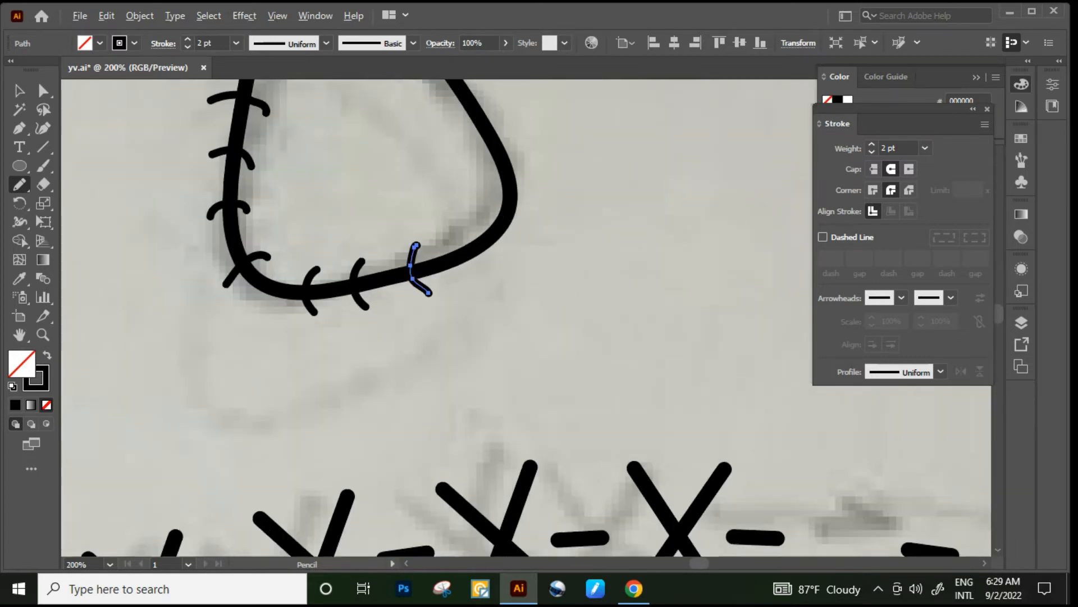
{"action": "scroll", "coordinate": [542, 264], "scroll_direction": "down", "scroll_amount": 1}
{"action": "left_click_drag", "start_coordinate": [460, 208], "coordinate": [483, 252]}
{"action": "scroll", "coordinate": [483, 252], "scroll_direction": "up", "scroll_amount": 5}
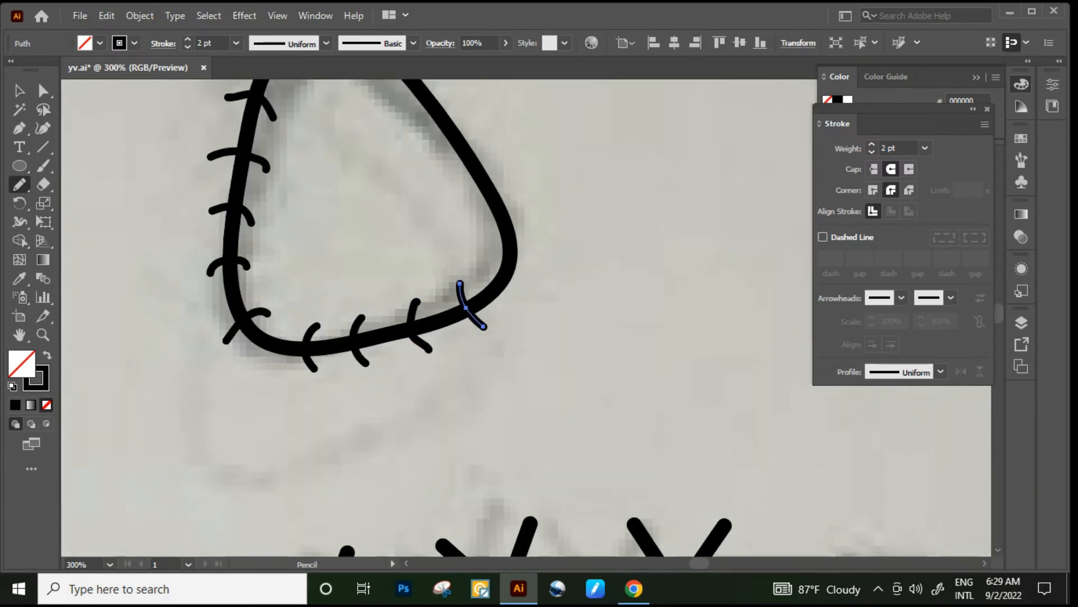
Add small curved stitches up the right side of the nose to its tip, completing the outline's stitching
{"action": "left_click_drag", "start_coordinate": [527, 280], "coordinate": [528, 285]}
{"action": "scroll", "coordinate": [528, 285], "scroll_direction": "up", "scroll_amount": 4}
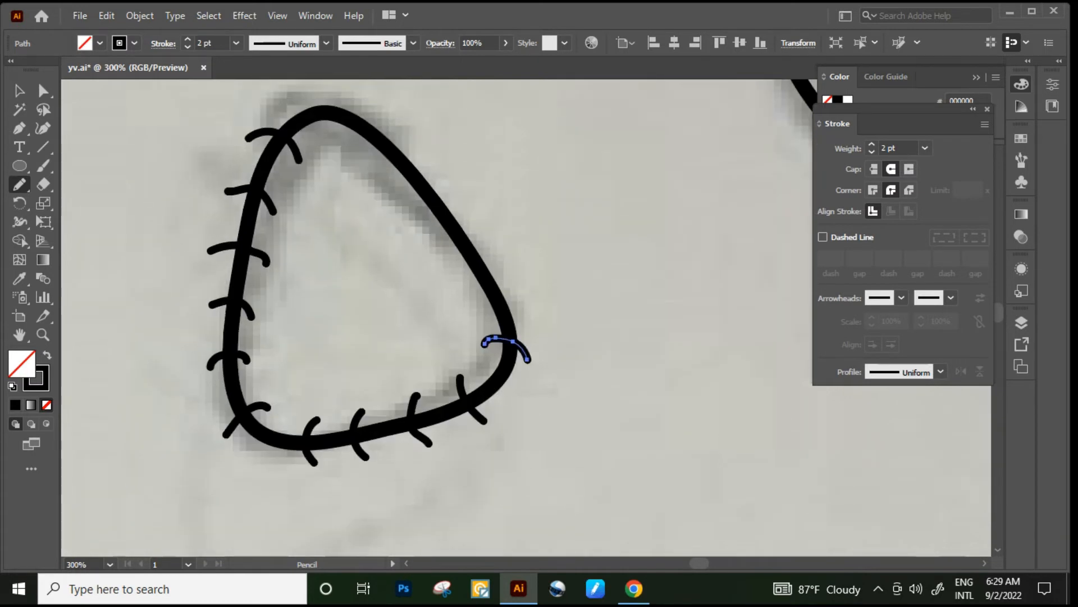
{"action": "scroll", "coordinate": [489, 287], "scroll_direction": "down", "scroll_amount": 1}
{"action": "scroll", "coordinate": [488, 287], "scroll_direction": "up", "scroll_amount": 3}
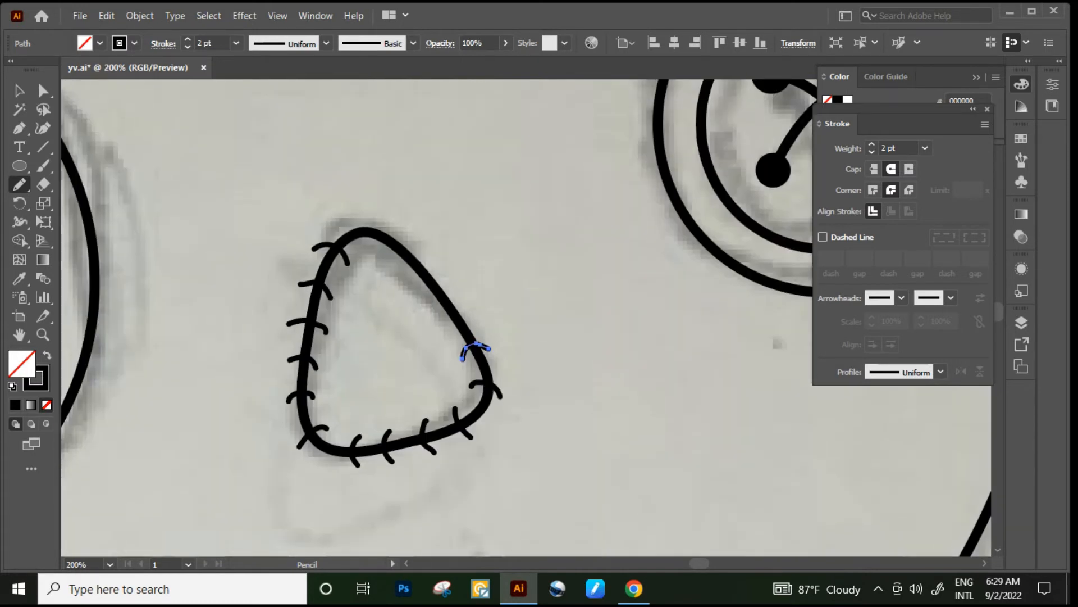
{"action": "scroll", "coordinate": [444, 348], "scroll_direction": "up", "scroll_amount": 2}
{"action": "left_click_drag", "start_coordinate": [442, 330], "coordinate": [453, 313]}
{"action": "scroll", "coordinate": [445, 357], "scroll_direction": "up", "scroll_amount": 1}
{"action": "scroll", "coordinate": [453, 312], "scroll_direction": "up", "scroll_amount": 3}
{"action": "mouse_move", "coordinate": [385, 362]}
{"action": "left_mouse_down"}
{"action": "mouse_move", "coordinate": [419, 325]}
{"action": "mouse_move", "coordinate": [349, 347]}
{"action": "mouse_move", "coordinate": [372, 321]}
{"action": "left_mouse_up"}
{"action": "scroll", "coordinate": [426, 330], "scroll_direction": "up", "scroll_amount": 2}
{"action": "scroll", "coordinate": [415, 207], "scroll_direction": "down", "scroll_amount": 7}
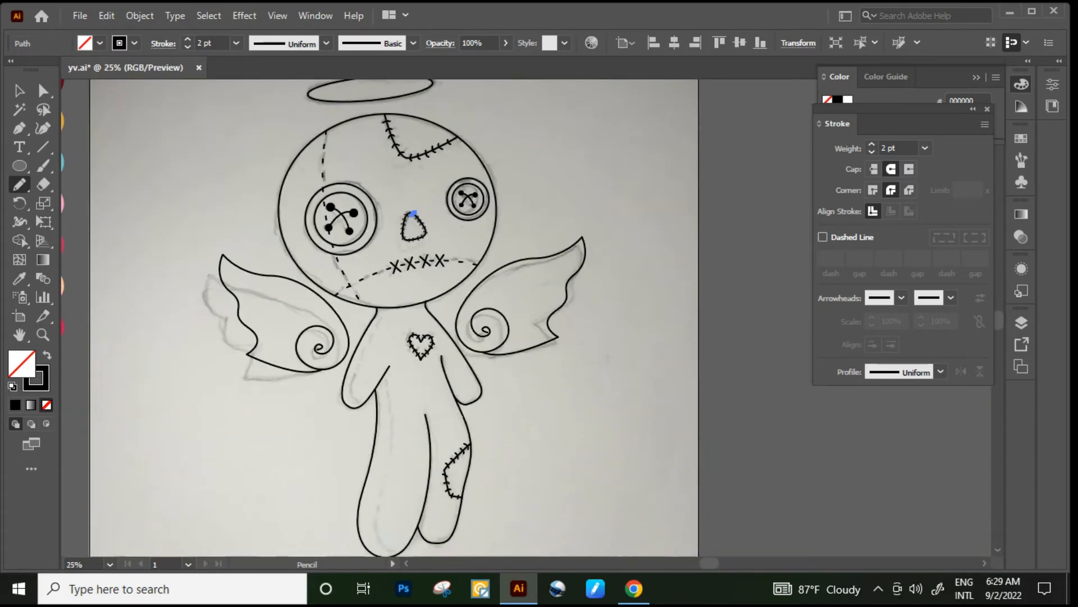
Draw a curved Pen path inside the left arm, following the sketched seam from the shoulder around the hand
{"action": "key", "text": "p"}
{"action": "scroll", "coordinate": [362, 359], "scroll_direction": "down", "scroll_amount": 1}
{"action": "scroll", "coordinate": [365, 337], "scroll_direction": "up", "scroll_amount": 2}
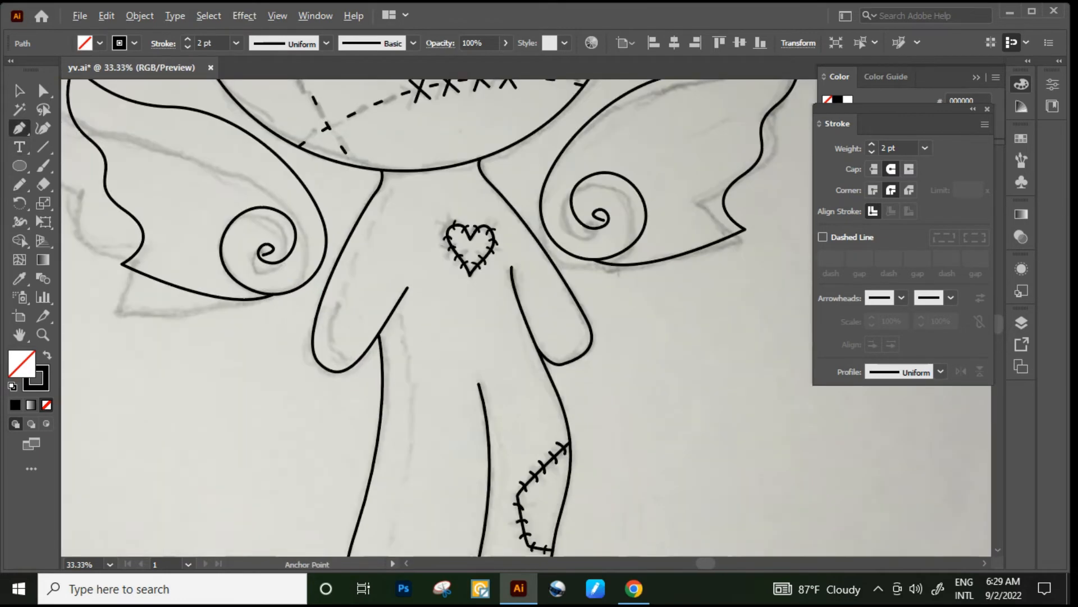
{"action": "scroll", "coordinate": [394, 237], "scroll_direction": "up", "scroll_amount": 1}
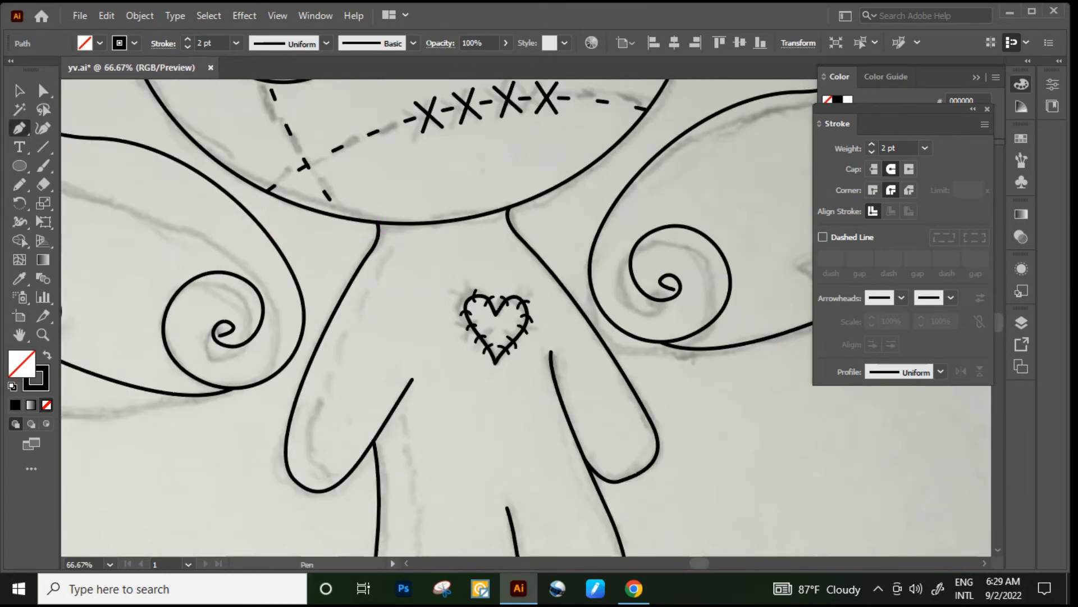
{"action": "left_click", "coordinate": [392, 246]}
{"action": "scroll", "coordinate": [330, 353], "scroll_direction": "down", "scroll_amount": 2}
{"action": "scroll", "coordinate": [327, 389], "scroll_direction": "down", "scroll_amount": 1}
{"action": "scroll", "coordinate": [333, 395], "scroll_direction": "up", "scroll_amount": 2}
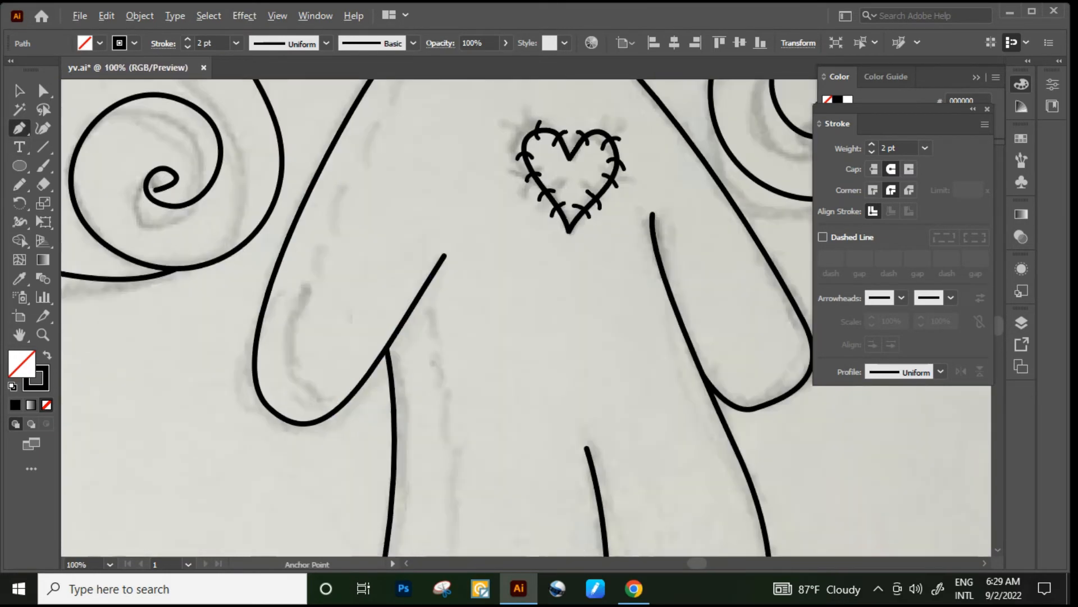
{"action": "left_click_drag", "start_coordinate": [304, 384], "coordinate": [330, 396]}
{"action": "left_click", "coordinate": [349, 385]}
{"action": "scroll", "coordinate": [349, 385], "scroll_direction": "down", "scroll_amount": 1}
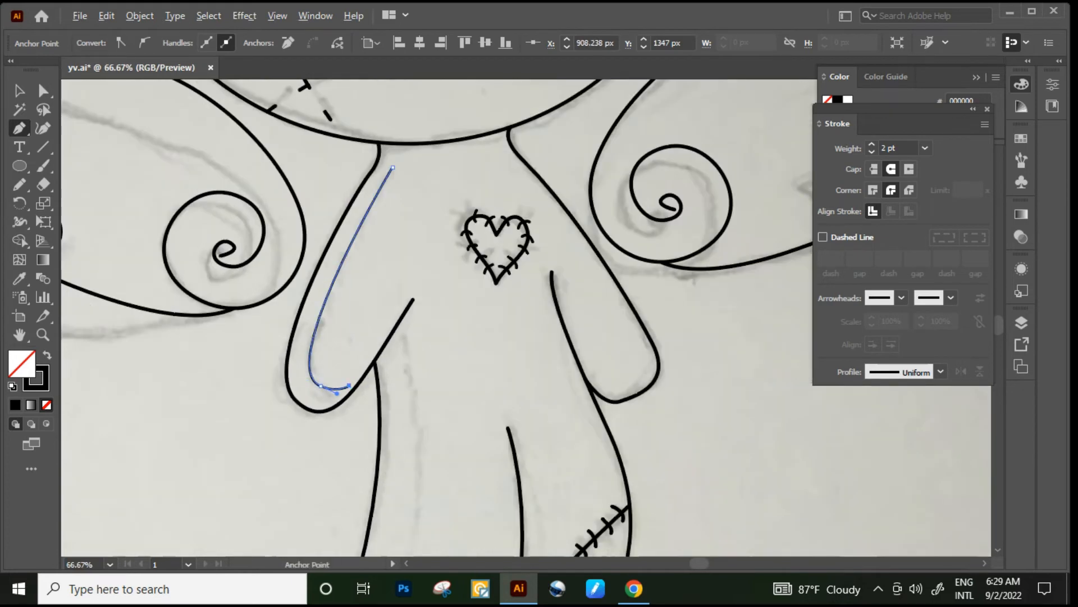
Copy the dashed stroke of the vertical face seam onto the arm seam with the Eyedropper, then deselect it
{"action": "left_click", "coordinate": [20, 278]}
{"action": "scroll", "coordinate": [438, 317], "scroll_direction": "up", "scroll_amount": 2}
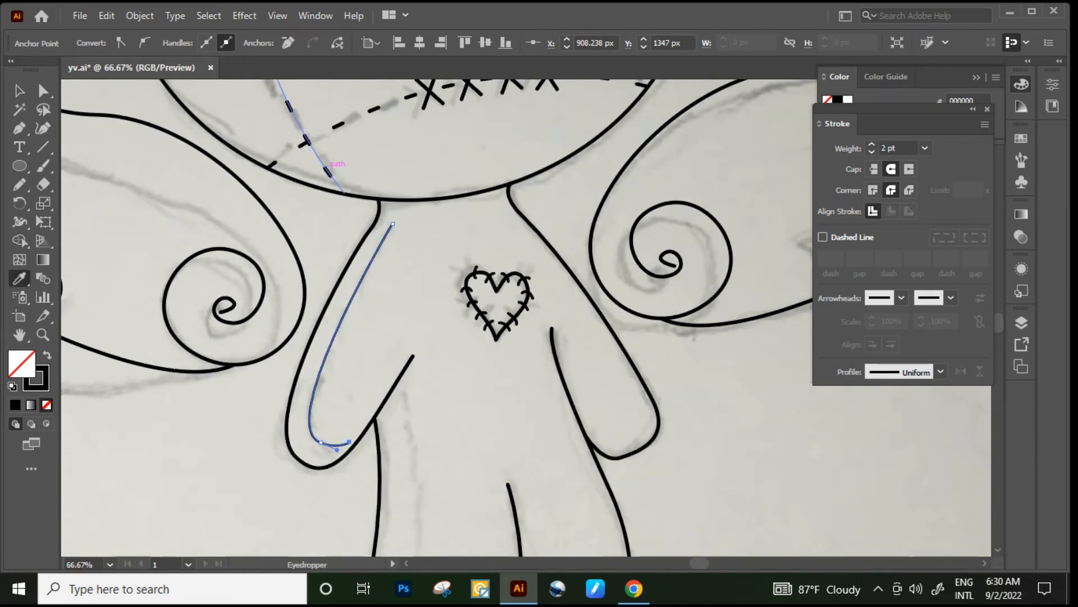
{"action": "left_click", "coordinate": [329, 170]}
{"action": "scroll", "coordinate": [288, 263], "scroll_direction": "down", "scroll_amount": 1}
{"action": "left_click", "coordinate": [285, 430]}
{"action": "scroll", "coordinate": [285, 429], "scroll_direction": "down", "scroll_amount": 1}
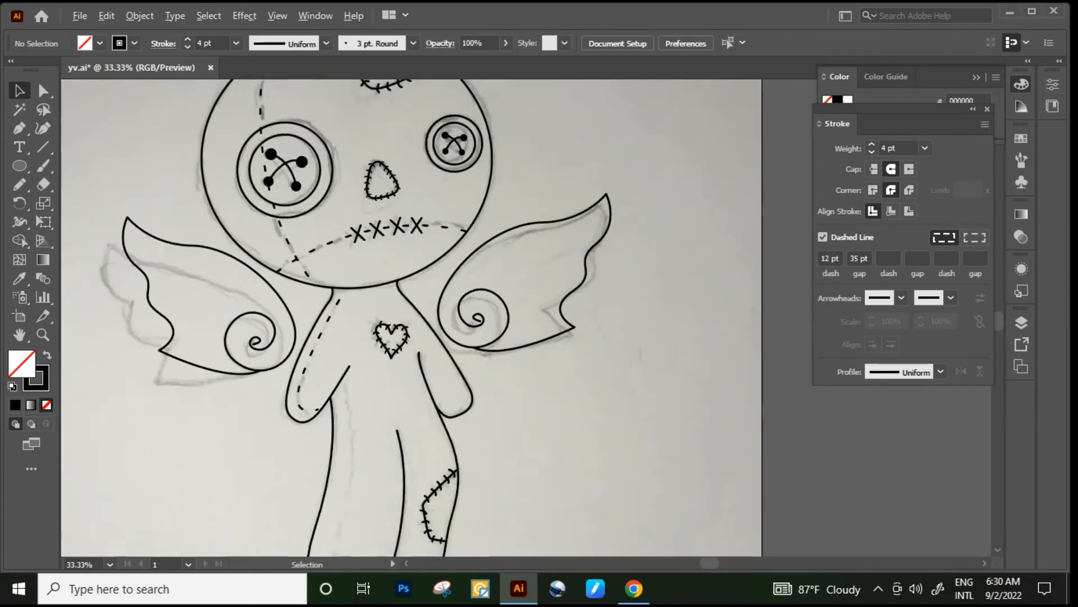
Set the dash gap of the left arm's seam to 29 pt
{"action": "scroll", "coordinate": [284, 429], "scroll_direction": "down", "scroll_amount": 7}
{"action": "scroll", "coordinate": [284, 429], "scroll_direction": "up", "scroll_amount": 1}
{"action": "left_click", "coordinate": [303, 268]}
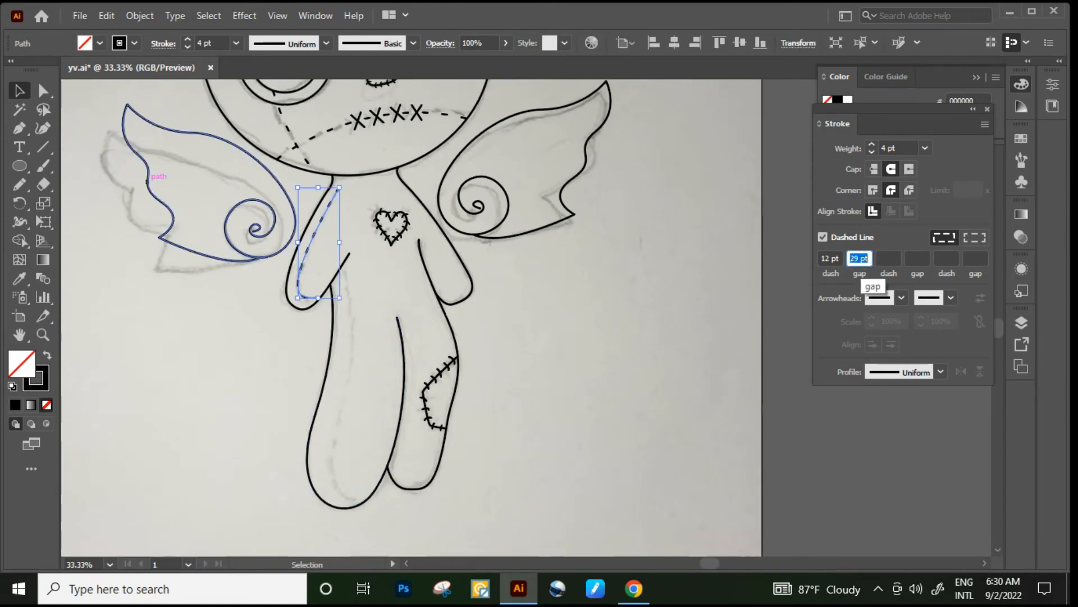
{"action": "left_click", "coordinate": [135, 190]}
{"action": "scroll", "coordinate": [412, 318], "scroll_direction": "down", "scroll_amount": 1}
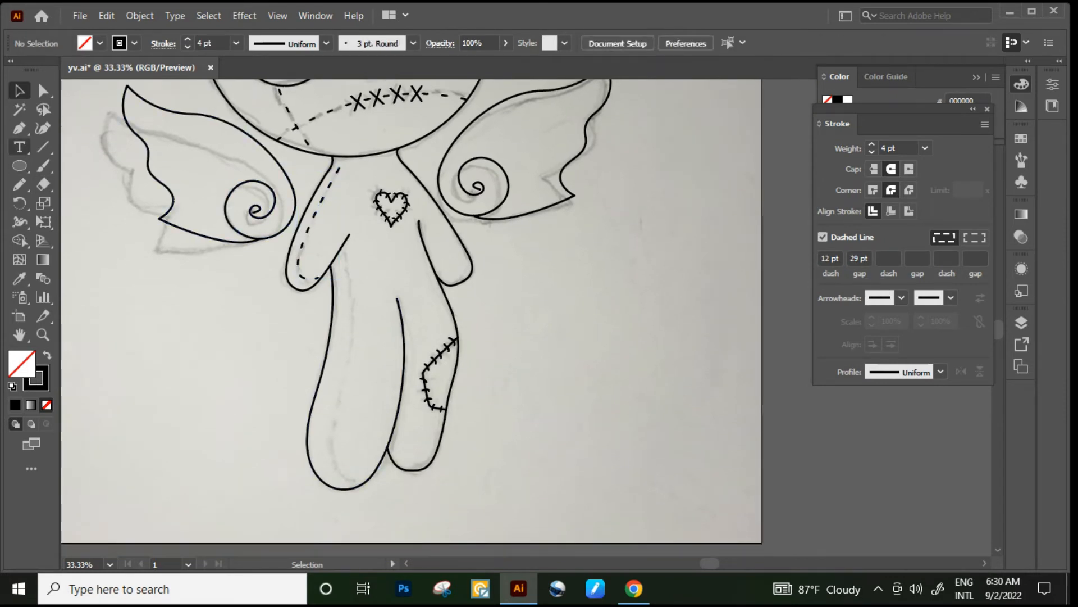
Draw a curved dashed Pen path inside the left leg, from under the arm down around the foot, and deselect it
{"action": "key", "text": "p"}
{"action": "scroll", "coordinate": [411, 312], "scroll_direction": "down", "scroll_amount": 3}
{"action": "key", "text": "ctrl+equal"}
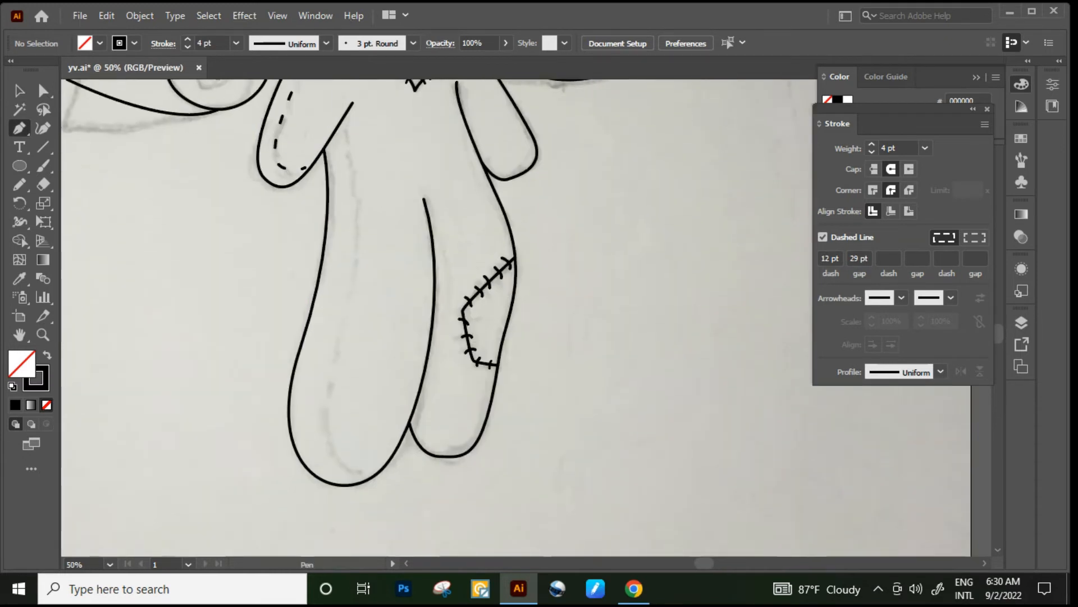
{"action": "left_click", "coordinate": [341, 121]}
{"action": "left_click_drag", "start_coordinate": [352, 140], "coordinate": [326, 340]}
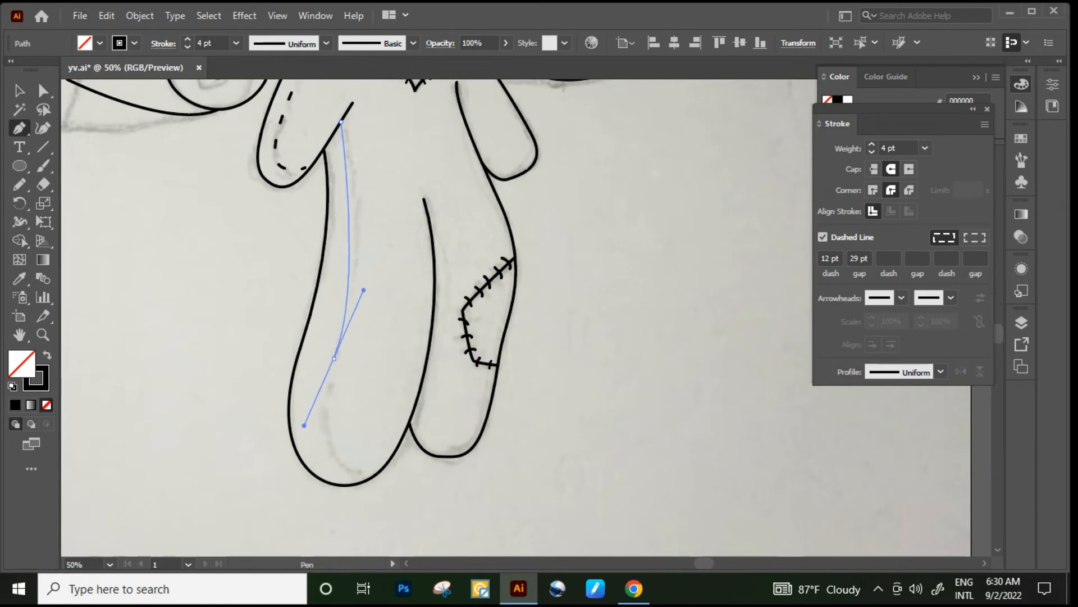
{"action": "left_click_drag", "start_coordinate": [304, 425], "coordinate": [293, 460]}
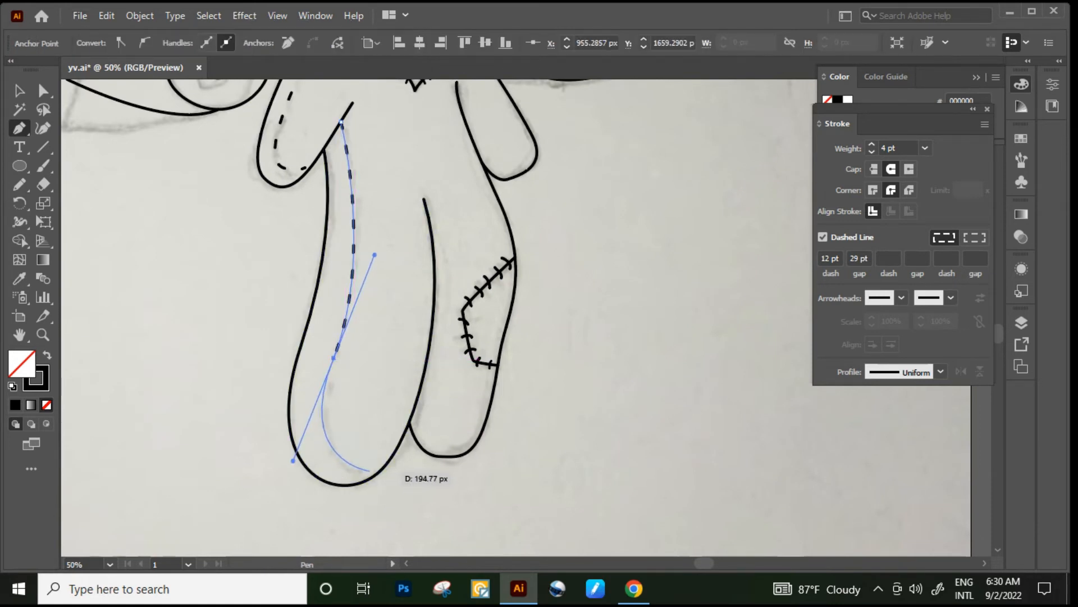
{"action": "left_click", "coordinate": [383, 467]}
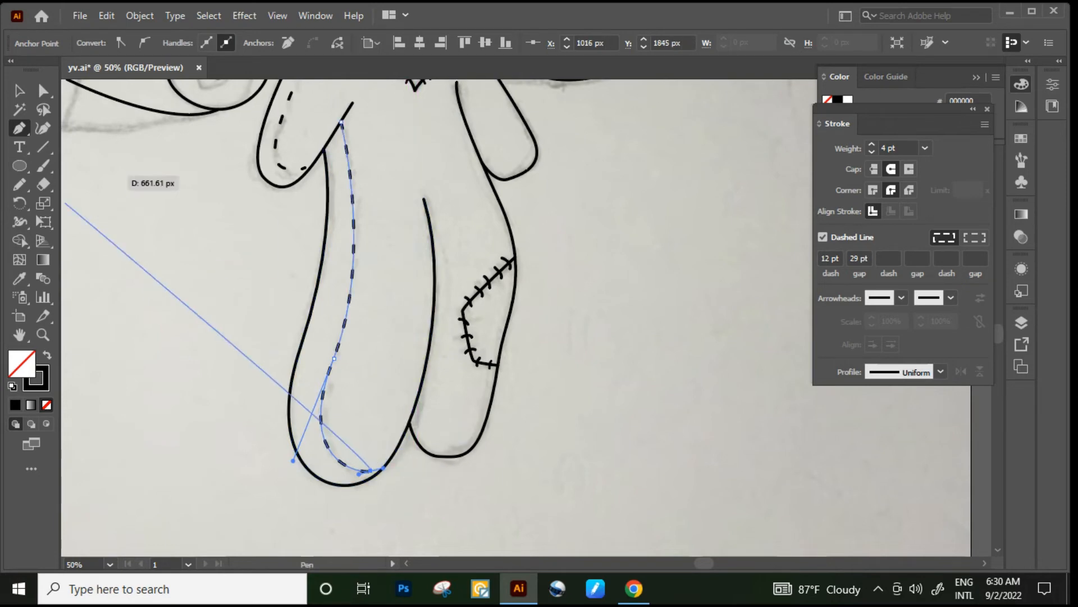
{"action": "left_click", "coordinate": [20, 90]}
{"action": "left_click", "coordinate": [186, 224]}
Set the stroke weight of the halo ellipse above the head to 12 pt and deselect it
{"action": "scroll", "coordinate": [348, 349], "scroll_direction": "down", "scroll_amount": 2}
{"action": "scroll", "coordinate": [349, 349], "scroll_direction": "up", "scroll_amount": 1}
{"action": "scroll", "coordinate": [350, 349], "scroll_direction": "up", "scroll_amount": 1}
{"action": "scroll", "coordinate": [349, 359], "scroll_direction": "up", "scroll_amount": 6}
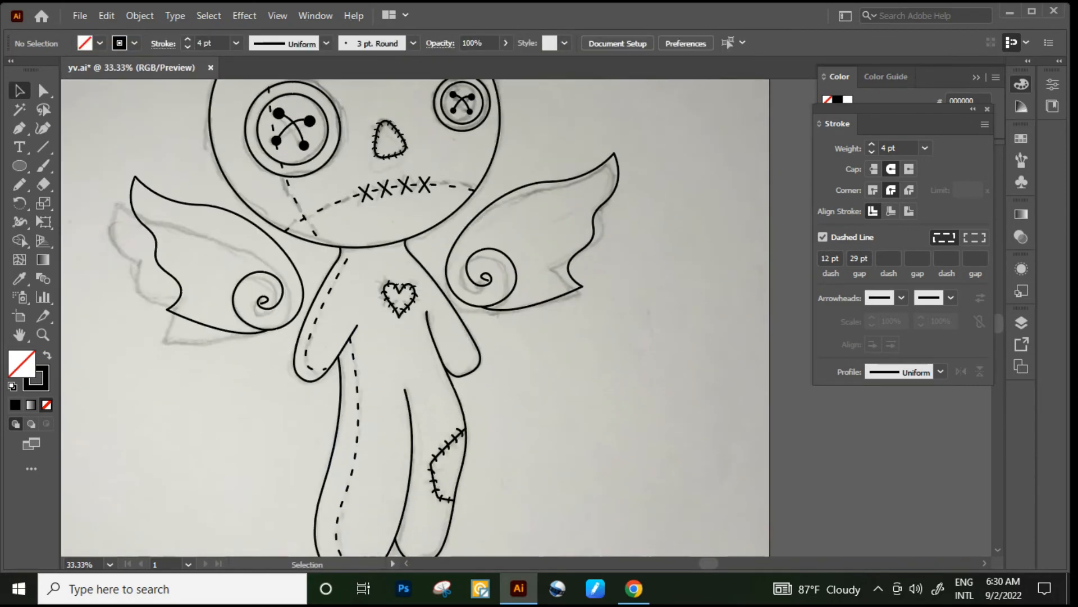
{"action": "scroll", "coordinate": [359, 371], "scroll_direction": "down", "scroll_amount": 1}
{"action": "scroll", "coordinate": [391, 385], "scroll_direction": "up", "scroll_amount": 1}
{"action": "scroll", "coordinate": [393, 383], "scroll_direction": "up", "scroll_amount": 1}
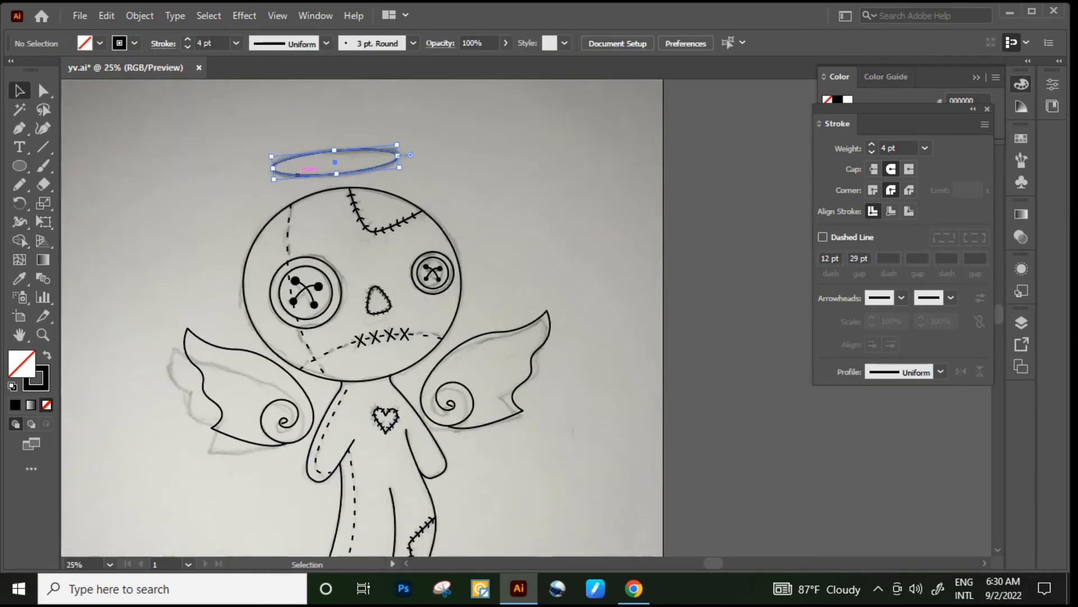
{"action": "left_click", "coordinate": [308, 167]}
{"action": "left_click", "coordinate": [897, 148]}
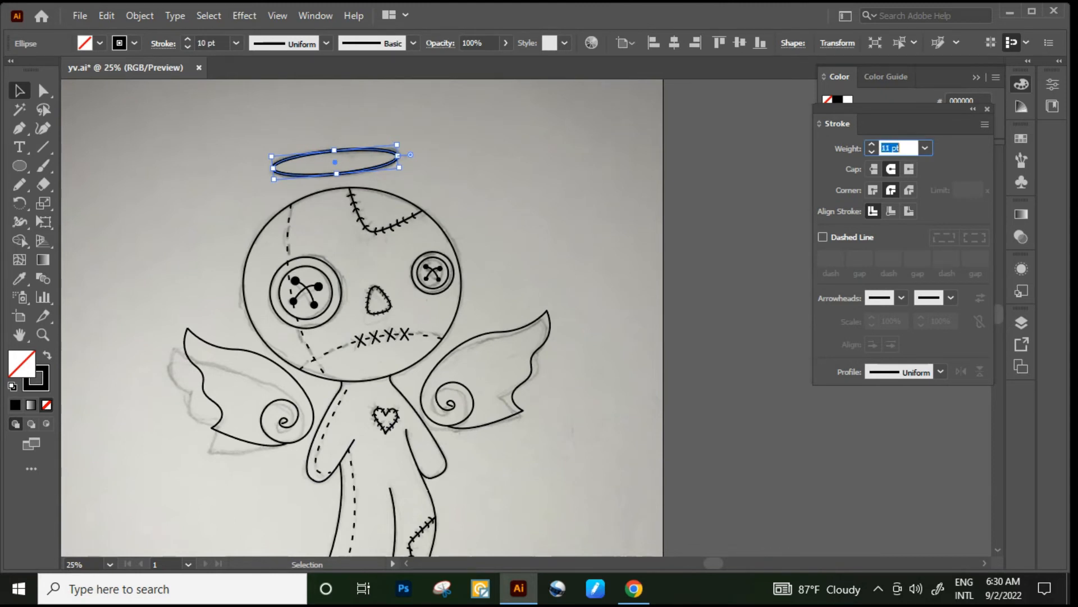
{"action": "left_click", "coordinate": [540, 235]}
Set the stroke weight of both wings, including their spirals, to 12 pt and deselect them
{"action": "scroll", "coordinate": [541, 236], "scroll_direction": "down", "scroll_amount": 3}
{"action": "scroll", "coordinate": [540, 236], "scroll_direction": "up", "scroll_amount": 2}
{"action": "left_click", "coordinate": [509, 312]}
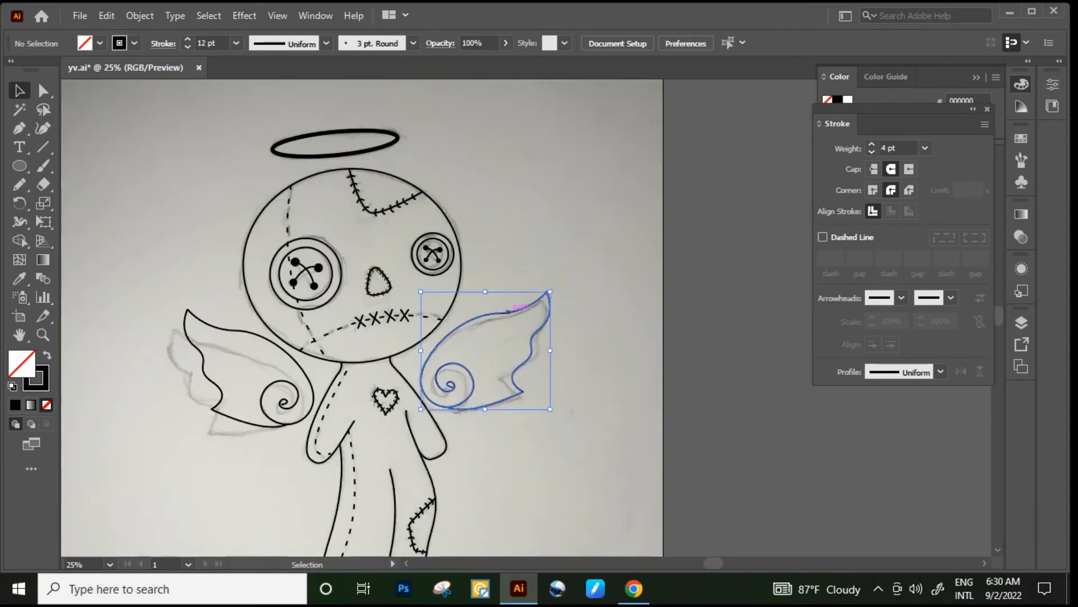
{"action": "left_click", "coordinate": [243, 330], "text": "shift"}
{"action": "left_click", "coordinate": [871, 145]}
{"action": "left_click", "coordinate": [872, 144]}
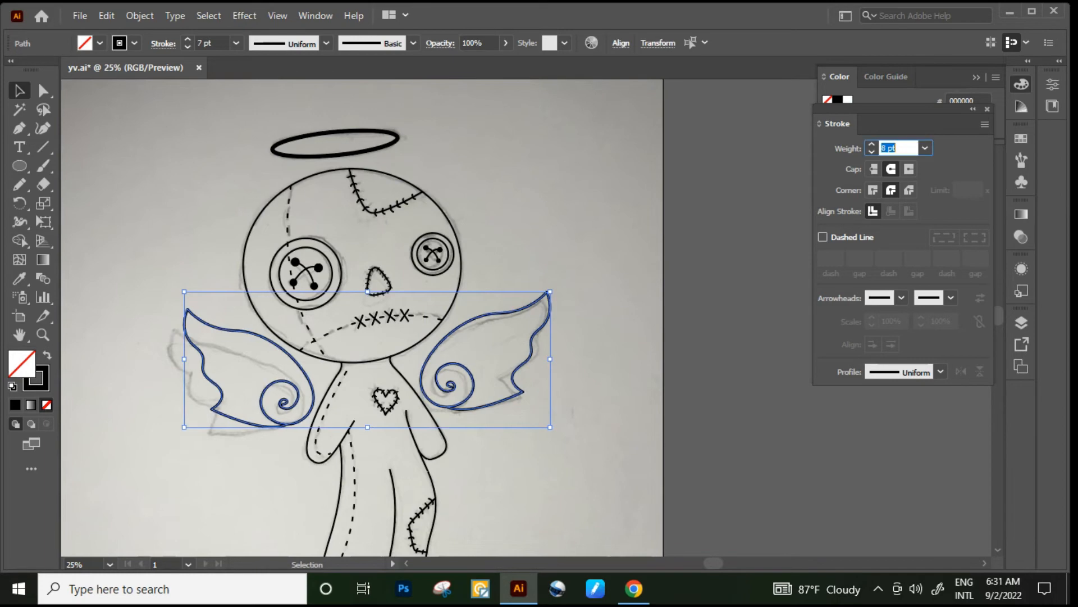
{"action": "left_click", "coordinate": [872, 144]}
{"action": "left_click", "coordinate": [872, 144]}
{"action": "left_click", "coordinate": [872, 144]}
{"action": "left_click", "coordinate": [872, 144]}
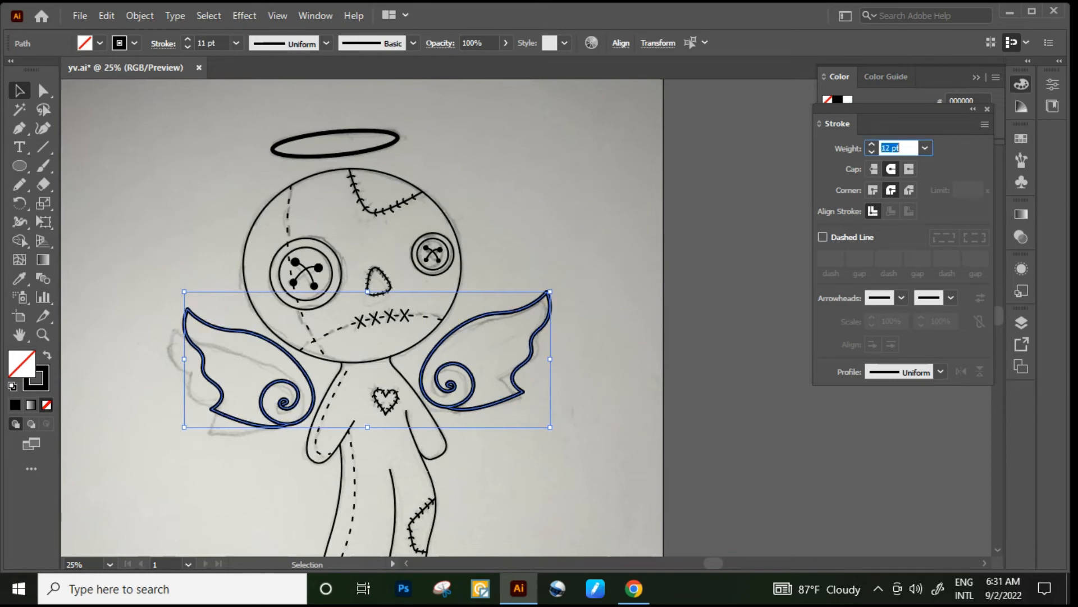
{"action": "key", "text": "ctrl+shift+a"}
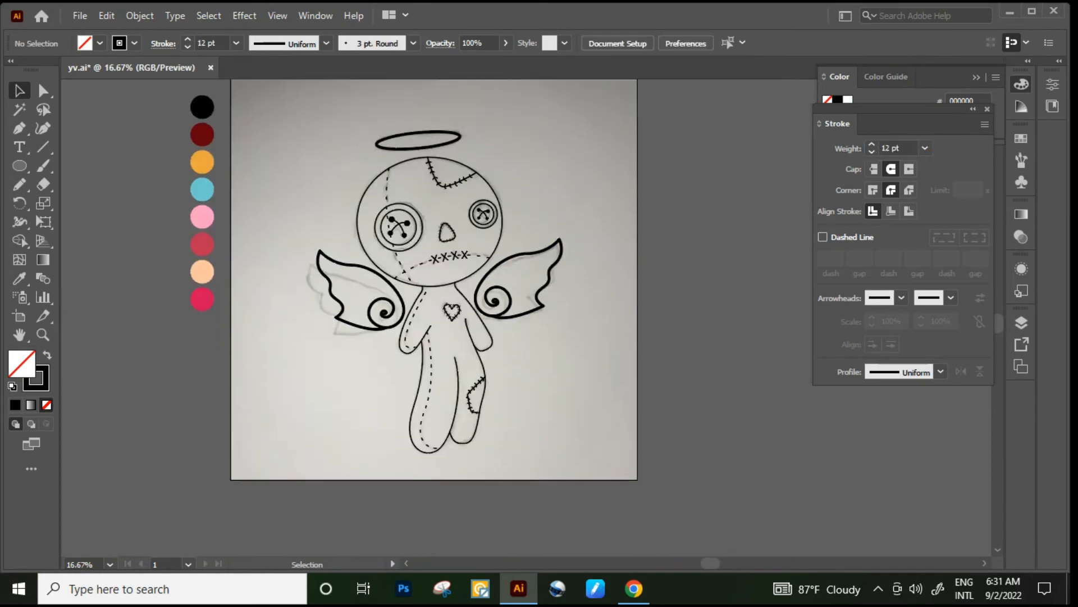
Expand all of the doll's line art from strokes into filled shapes and deselect it
{"action": "key", "text": "ctrl+a"}
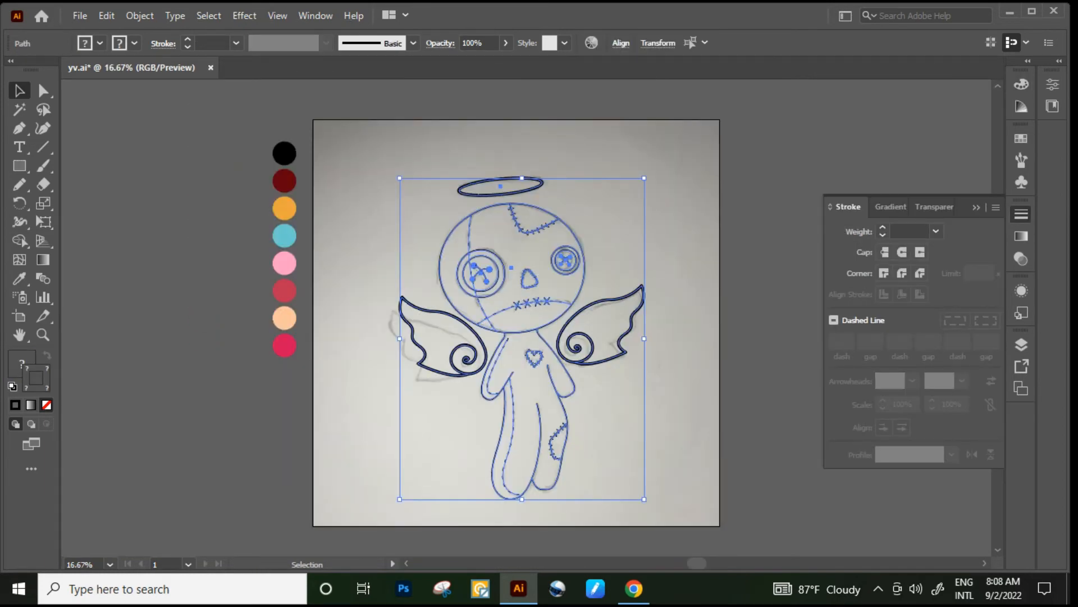
{"action": "left_click", "coordinate": [140, 16]}
{"action": "left_click", "coordinate": [204, 192]}
{"action": "left_click", "coordinate": [497, 383]}
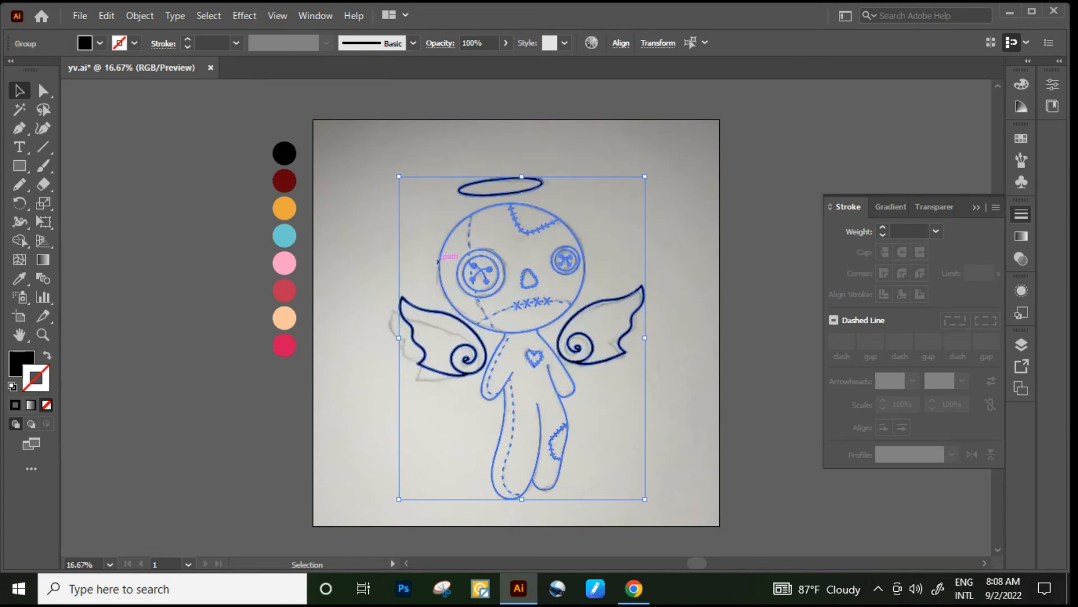
{"action": "key", "text": "ctrl+shift+a"}
{"action": "scroll", "coordinate": [517, 314], "scroll_direction": "down", "scroll_amount": 1}
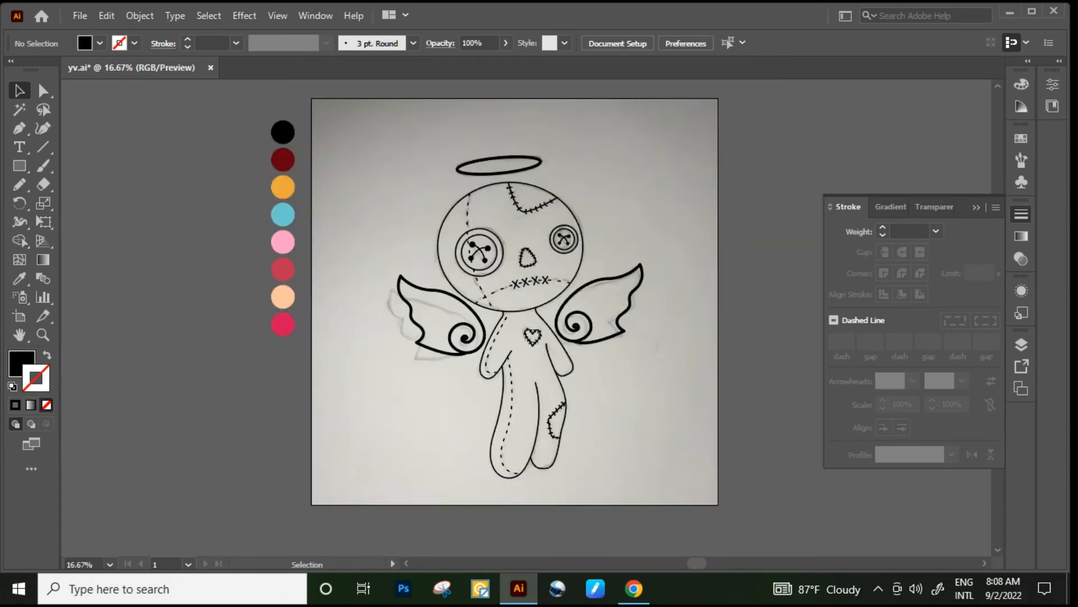
Remove the face seam's dash fragments inside the large button eye with the Shape Builder tool, then deselect the artwork
{"action": "left_click_drag", "start_coordinate": [348, 123], "coordinate": [621, 423]}
{"action": "key", "text": "shift+m"}
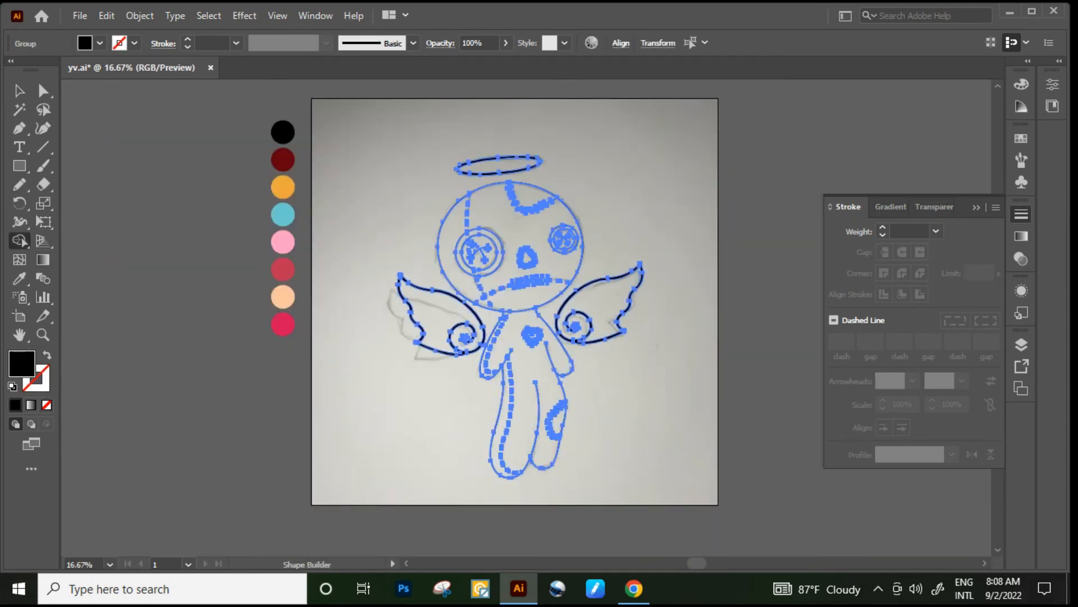
{"action": "scroll", "coordinate": [467, 242], "scroll_direction": "up", "scroll_amount": 7}
{"action": "scroll", "coordinate": [469, 351], "scroll_direction": "down", "scroll_amount": 2}
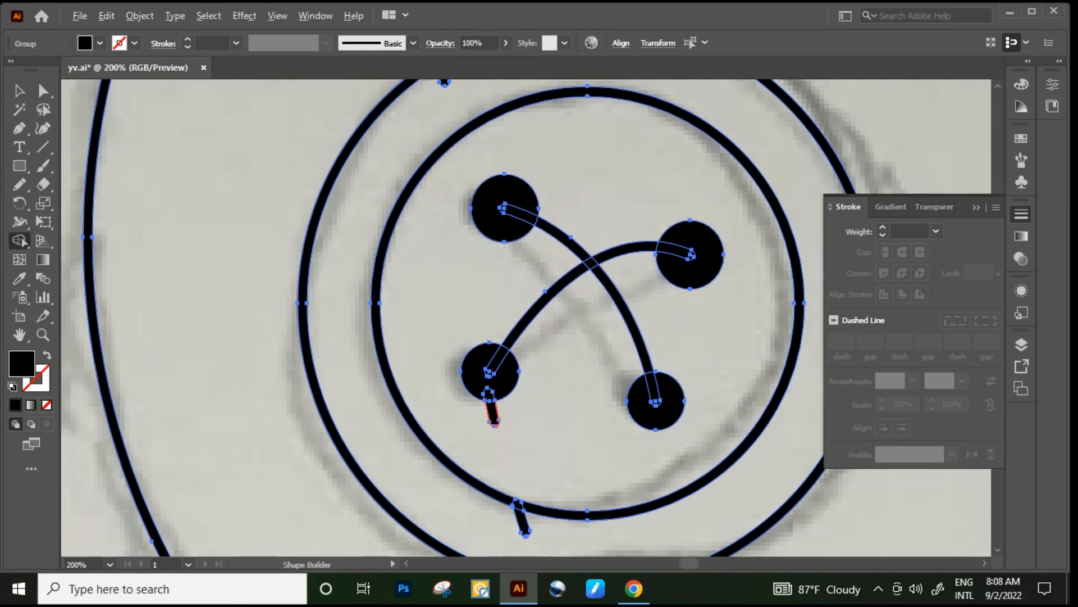
{"action": "scroll", "coordinate": [493, 415], "scroll_direction": "down", "scroll_amount": 2}
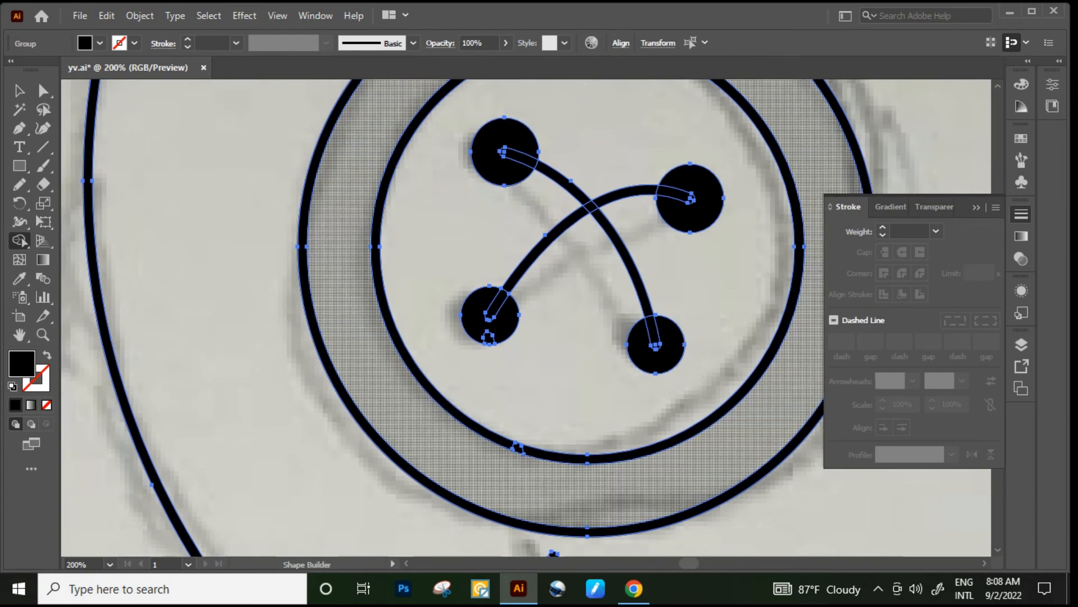
{"action": "scroll", "coordinate": [444, 304], "scroll_direction": "down", "scroll_amount": 2}
{"action": "scroll", "coordinate": [435, 393], "scroll_direction": "down", "scroll_amount": 1}
{"action": "scroll", "coordinate": [450, 219], "scroll_direction": "up", "scroll_amount": 4}
{"action": "left_click", "coordinate": [409, 301], "text": "alt"}
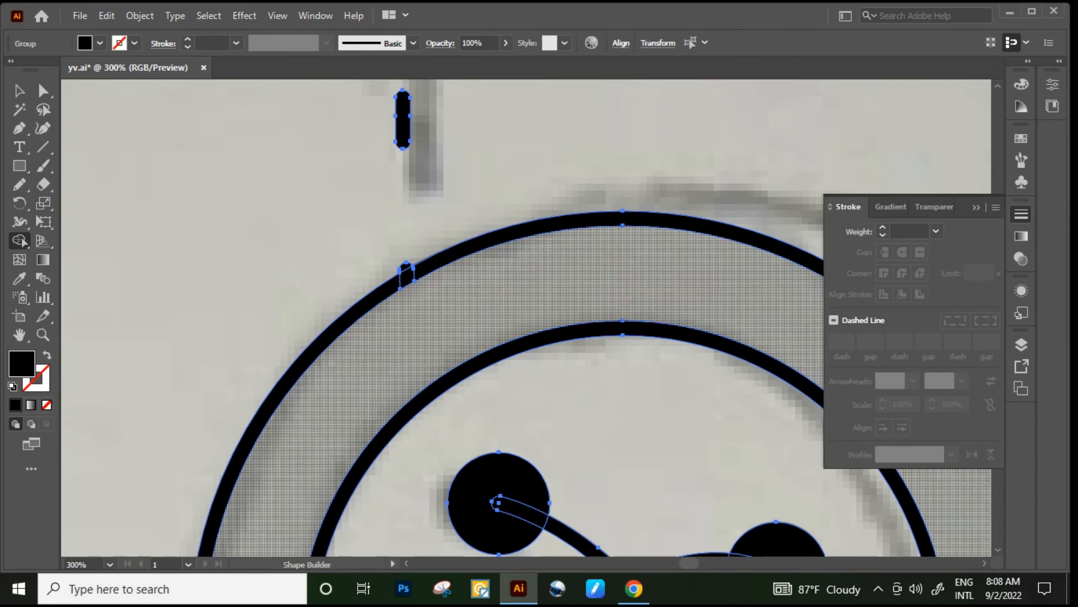
{"action": "scroll", "coordinate": [412, 286], "scroll_direction": "down", "scroll_amount": 2}
{"action": "left_click", "coordinate": [20, 90]}
{"action": "scroll", "coordinate": [401, 246], "scroll_direction": "down", "scroll_amount": 5}
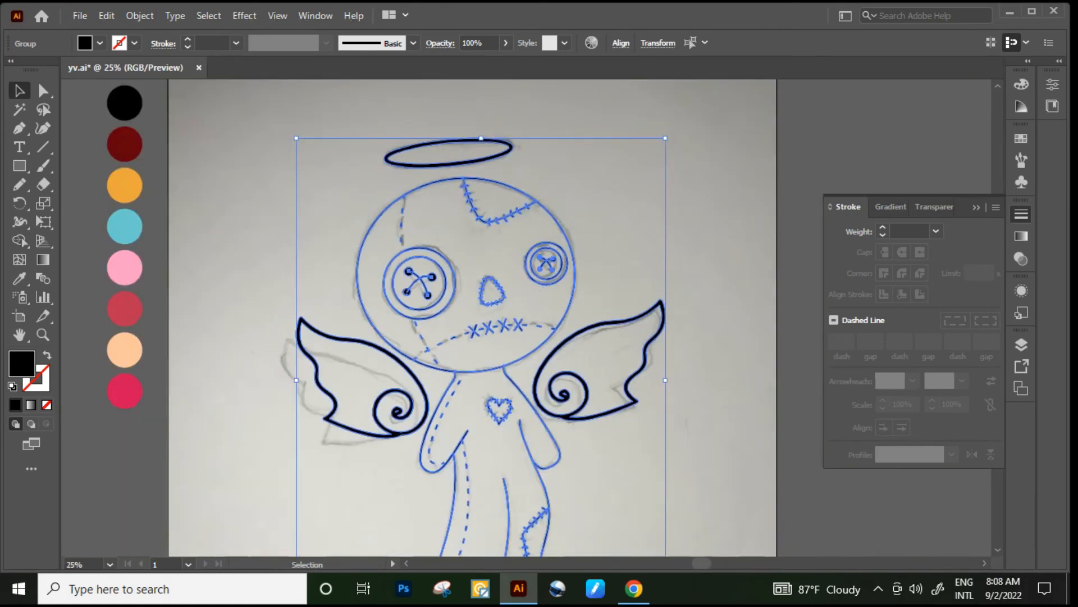
{"action": "left_click", "coordinate": [337, 272]}
{"action": "scroll", "coordinate": [392, 340], "scroll_direction": "down", "scroll_amount": 1}
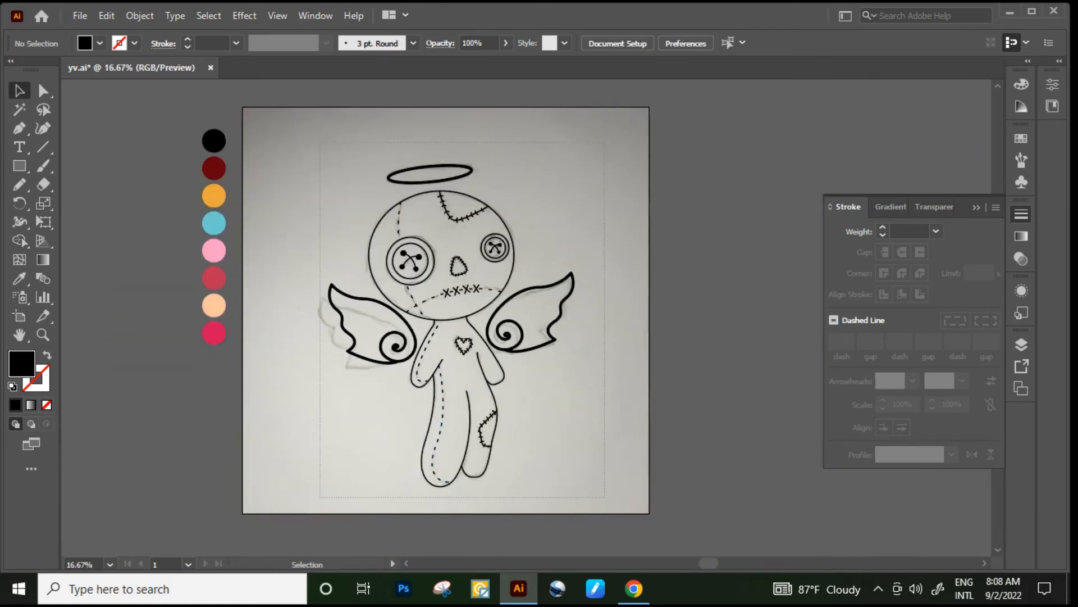
Apply a Pathfinder operation to the whole expanded doll artwork and deselect it
{"action": "left_click", "coordinate": [445, 295]}
{"action": "scroll", "coordinate": [445, 298], "scroll_direction": "up", "scroll_amount": 2}
{"action": "scroll", "coordinate": [340, 299], "scroll_direction": "up", "scroll_amount": 4}
{"action": "left_click", "coordinate": [316, 16]}
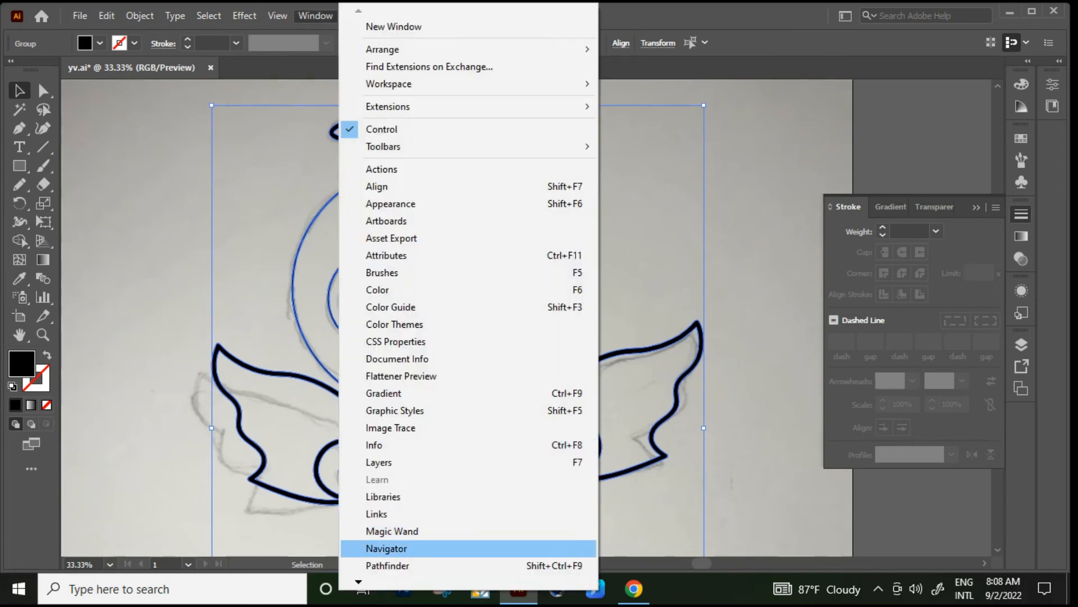
{"action": "left_click", "coordinate": [387, 565]}
{"action": "left_click", "coordinate": [644, 190]}
{"action": "left_click", "coordinate": [744, 91]}
{"action": "scroll", "coordinate": [555, 272], "scroll_direction": "down", "scroll_amount": 1}
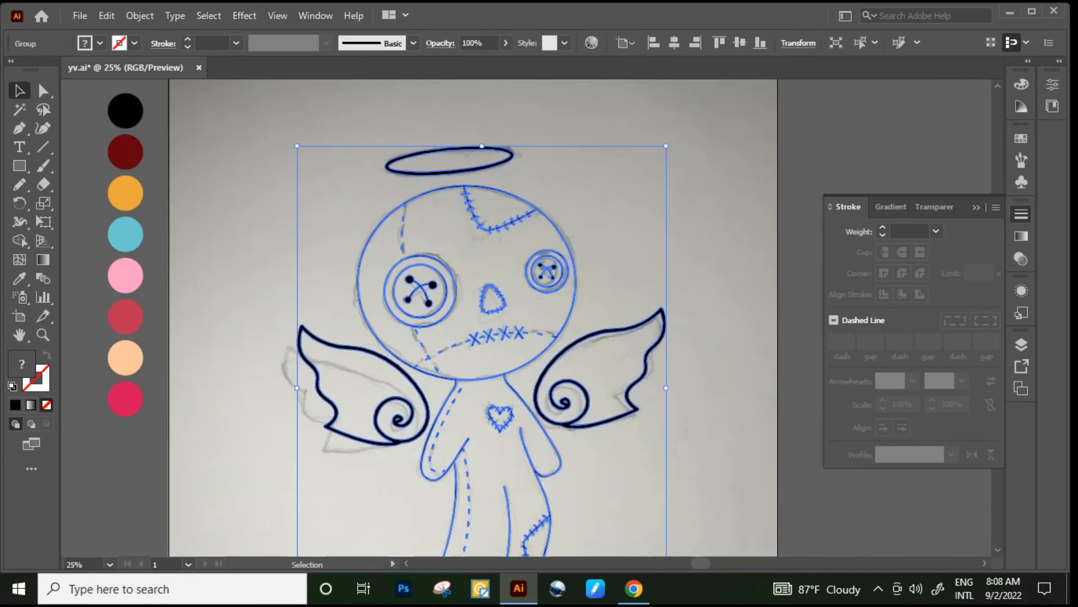
{"action": "left_click", "coordinate": [590, 292]}
{"action": "scroll", "coordinate": [566, 337], "scroll_direction": "down", "scroll_amount": 1}
{"action": "scroll", "coordinate": [566, 342], "scroll_direction": "down", "scroll_amount": 1}
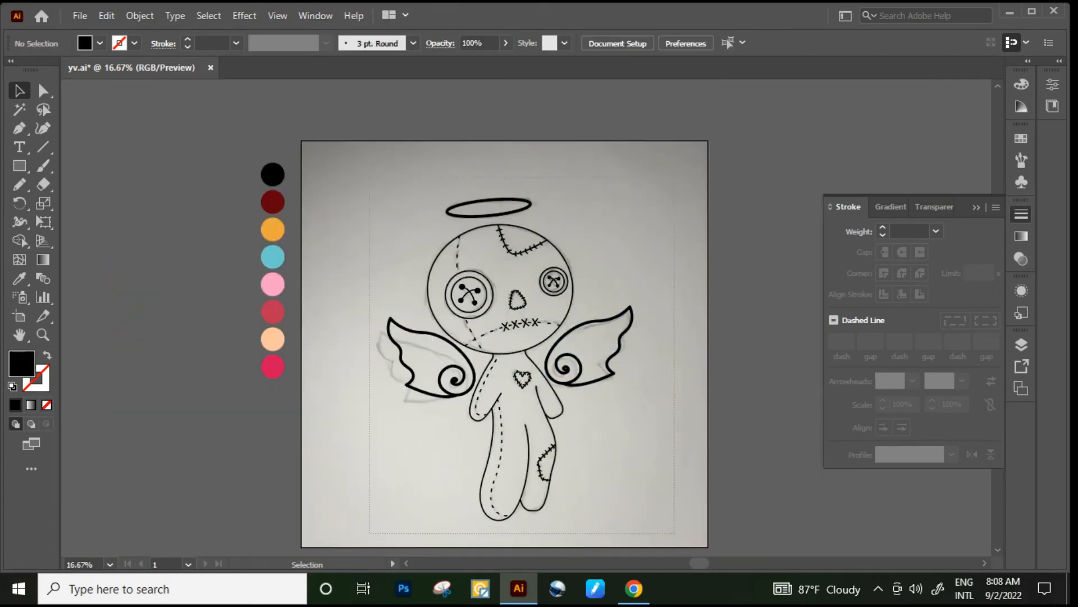
Turn the face and the areas of the large left button eye into black filled shapes with the Shape Builder tool
{"action": "key", "text": "ctrl+a"}
{"action": "key", "text": "shift+m"}
{"action": "scroll", "coordinate": [421, 358], "scroll_direction": "up", "scroll_amount": 4}
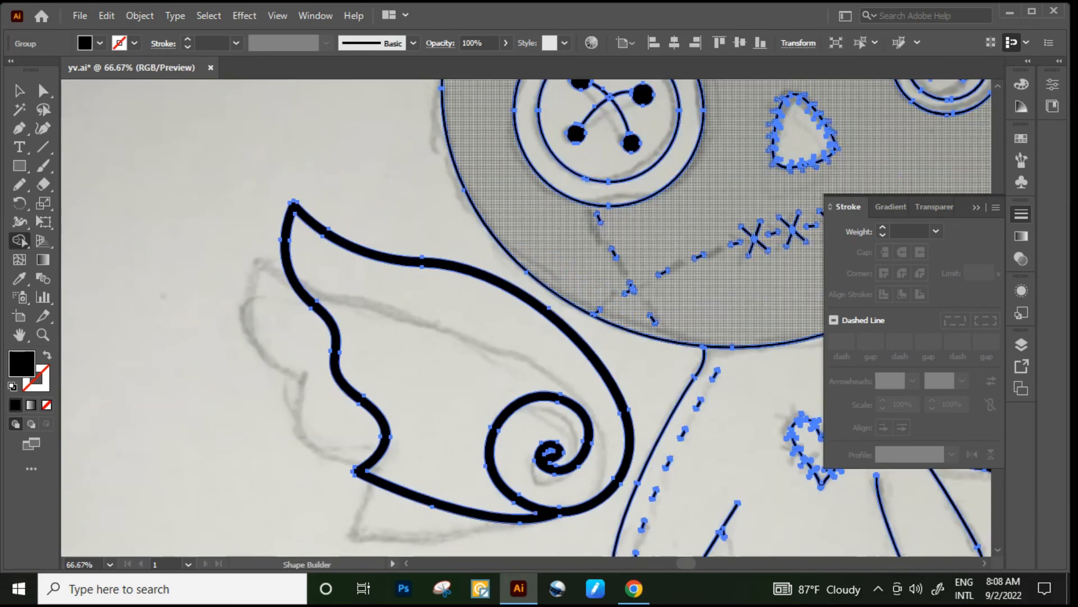
{"action": "scroll", "coordinate": [550, 293], "scroll_direction": "up", "scroll_amount": 2}
{"action": "left_click_drag", "start_coordinate": [537, 292], "coordinate": [580, 300]}
{"action": "scroll", "coordinate": [439, 306], "scroll_direction": "down", "scroll_amount": 2}
{"action": "scroll", "coordinate": [567, 229], "scroll_direction": "up", "scroll_amount": 3}
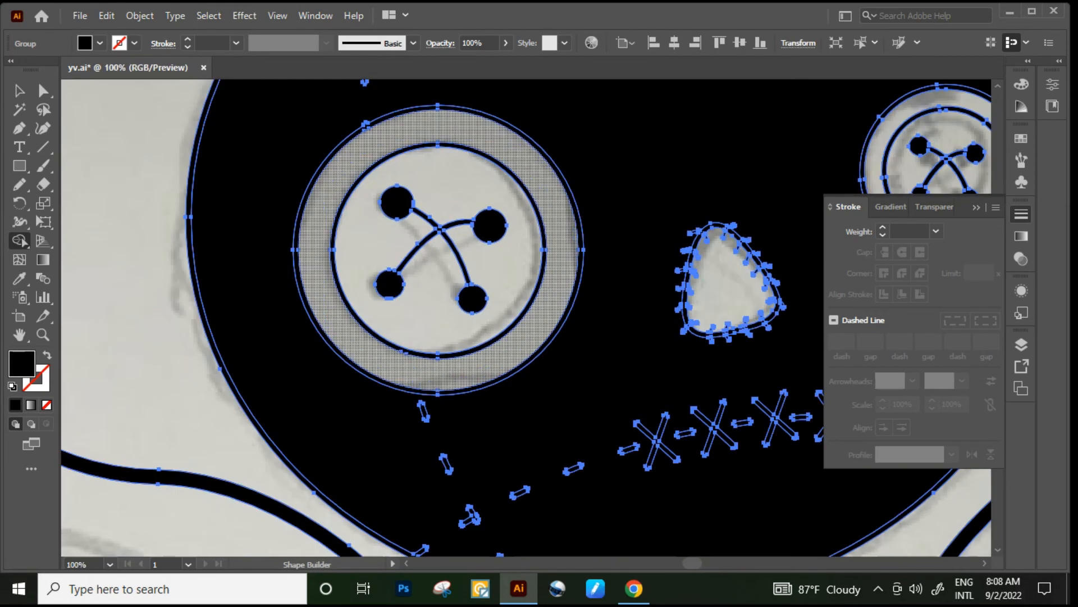
{"action": "left_click", "coordinate": [559, 286]}
{"action": "scroll", "coordinate": [508, 269], "scroll_direction": "down", "scroll_amount": 2}
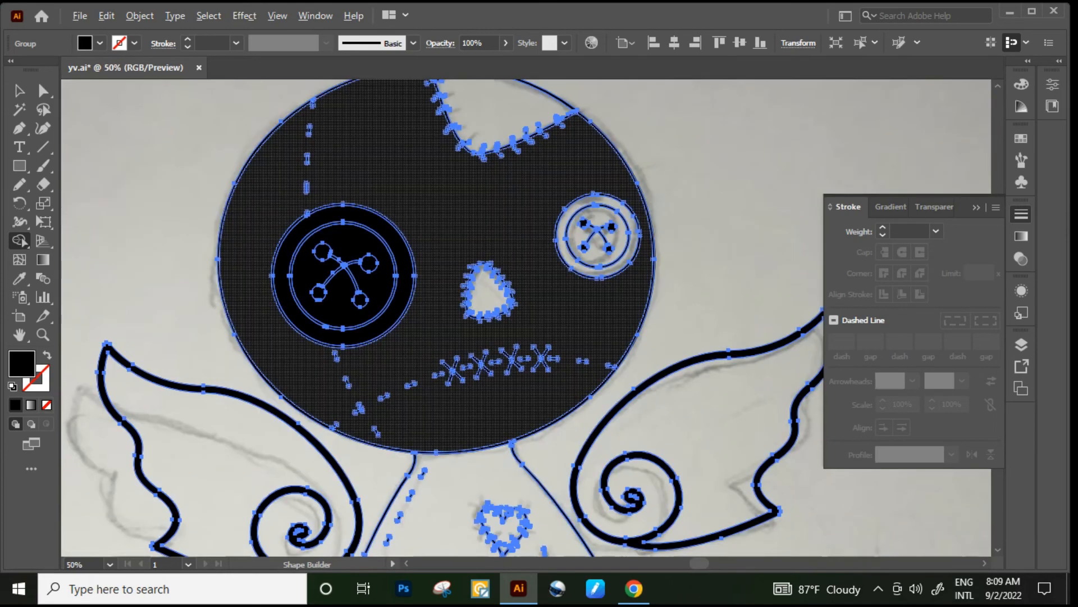
Create black filled shapes for the small right button eye, the nose and the forehead patch with the Shape Builder
{"action": "scroll", "coordinate": [630, 255], "scroll_direction": "up", "scroll_amount": 4}
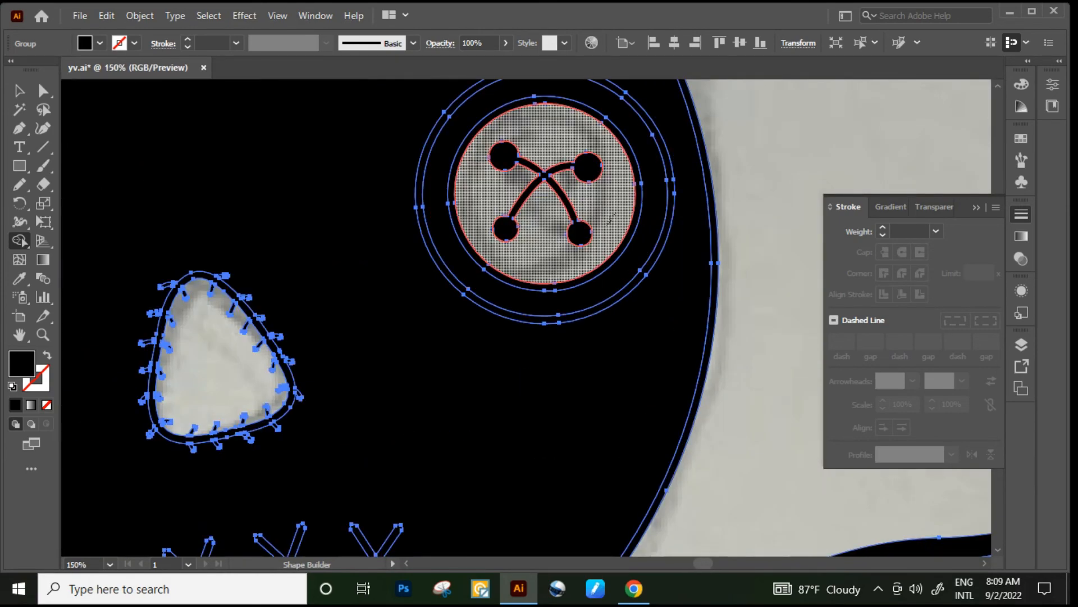
{"action": "left_click", "coordinate": [611, 218]}
{"action": "scroll", "coordinate": [611, 219], "scroll_direction": "down", "scroll_amount": 3}
{"action": "scroll", "coordinate": [492, 292], "scroll_direction": "up", "scroll_amount": 3}
{"action": "left_click", "coordinate": [465, 307]}
{"action": "scroll", "coordinate": [486, 310], "scroll_direction": "down", "scroll_amount": 4}
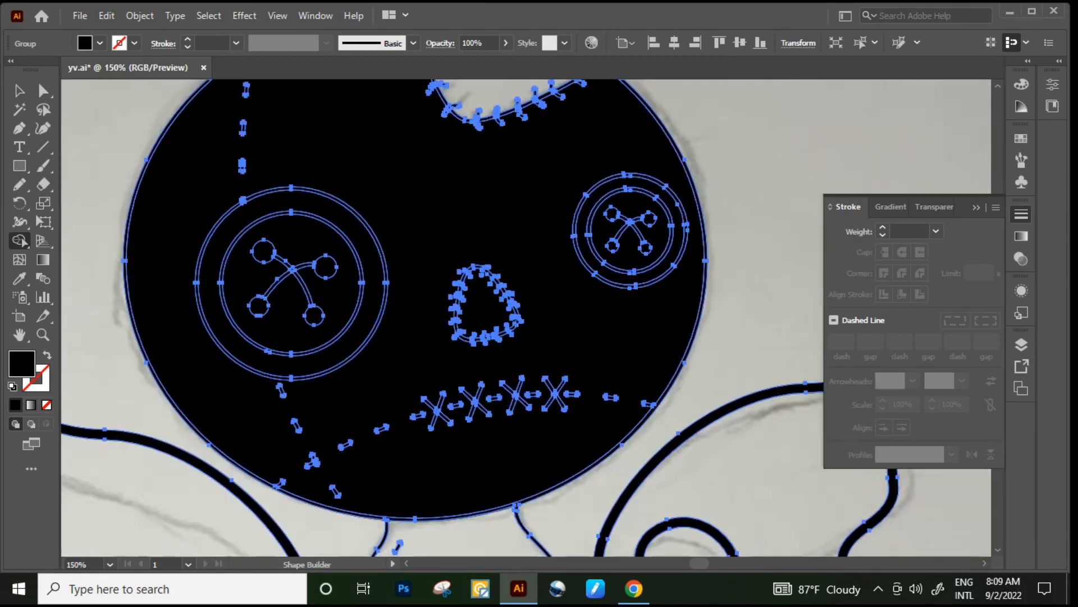
{"action": "scroll", "coordinate": [477, 242], "scroll_direction": "up", "scroll_amount": 2}
{"action": "scroll", "coordinate": [491, 209], "scroll_direction": "down", "scroll_amount": 2}
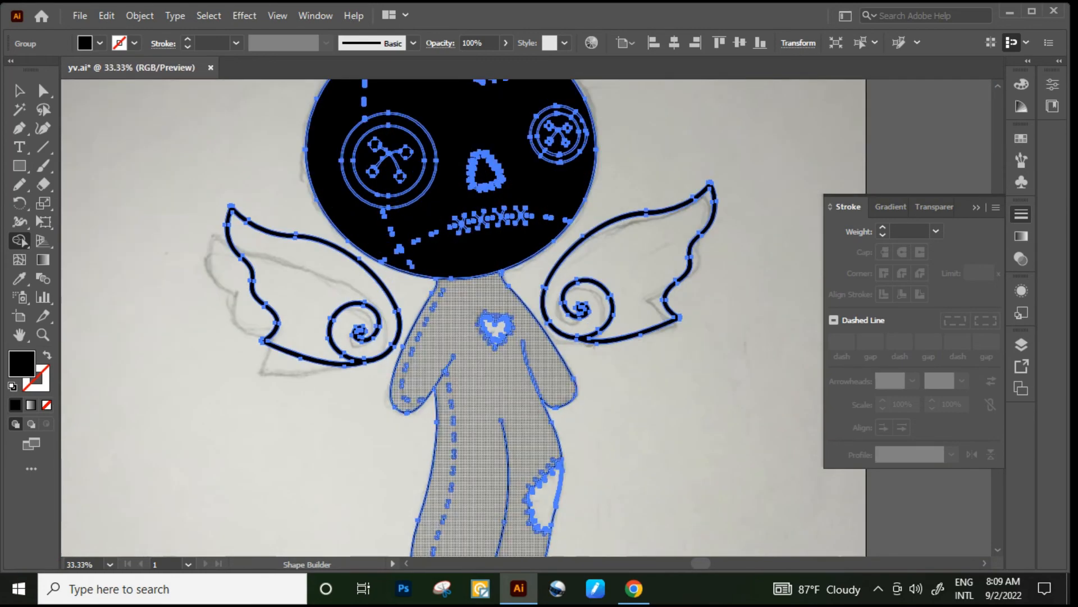
Create black filled shapes for the body, leg patch and heart with the Shape Builder, then deselect the artwork
{"action": "left_click", "coordinate": [483, 382]}
{"action": "scroll", "coordinate": [483, 382], "scroll_direction": "up", "scroll_amount": 2}
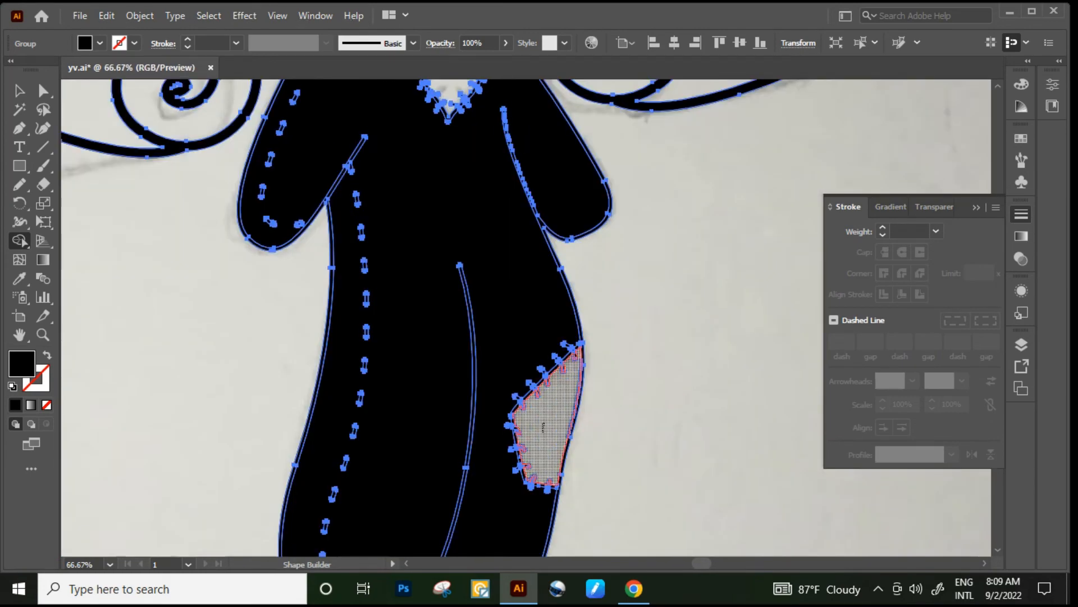
{"action": "left_click", "coordinate": [543, 427]}
{"action": "scroll", "coordinate": [449, 213], "scroll_direction": "down", "scroll_amount": 1}
{"action": "scroll", "coordinate": [437, 212], "scroll_direction": "up", "scroll_amount": 3}
{"action": "left_click", "coordinate": [437, 213]}
{"action": "scroll", "coordinate": [528, 238], "scroll_direction": "down", "scroll_amount": 4}
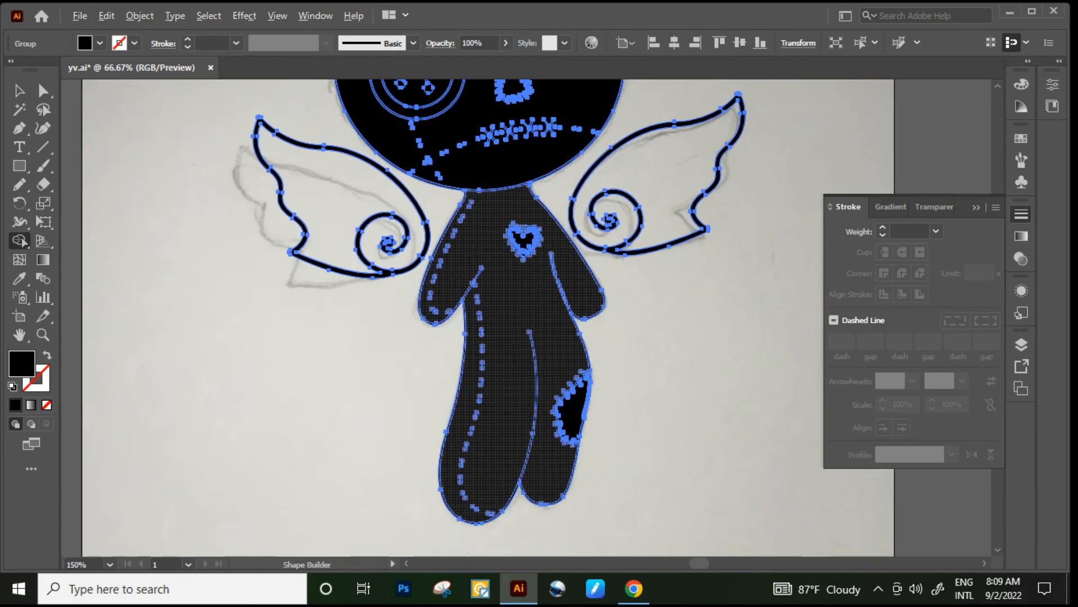
{"action": "scroll", "coordinate": [527, 239], "scroll_direction": "up", "scroll_amount": 2}
{"action": "left_click", "coordinate": [20, 91]}
{"action": "scroll", "coordinate": [433, 243], "scroll_direction": "down", "scroll_amount": 1}
{"action": "left_click", "coordinate": [236, 337]}
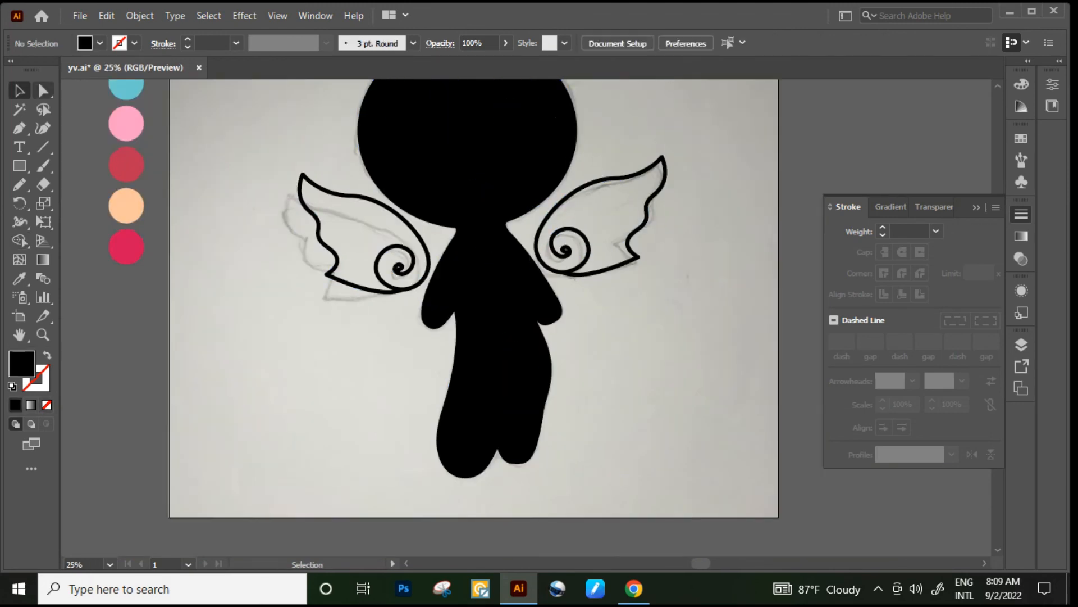
Select only the face shape with the Direct Selection tool and fill it with the white swatch
{"action": "left_click", "coordinate": [43, 90]}
{"action": "scroll", "coordinate": [428, 188], "scroll_direction": "up", "scroll_amount": 1}
{"action": "left_click", "coordinate": [466, 169]}
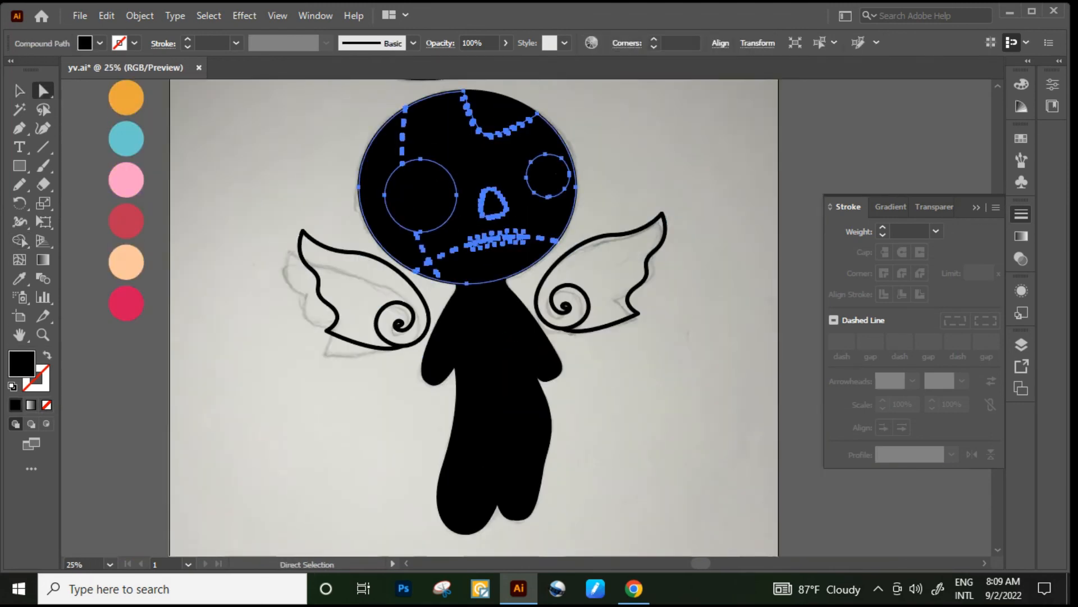
{"action": "left_click", "coordinate": [1021, 139]}
{"action": "left_click", "coordinate": [848, 180]}
{"action": "left_click", "coordinate": [1021, 139]}
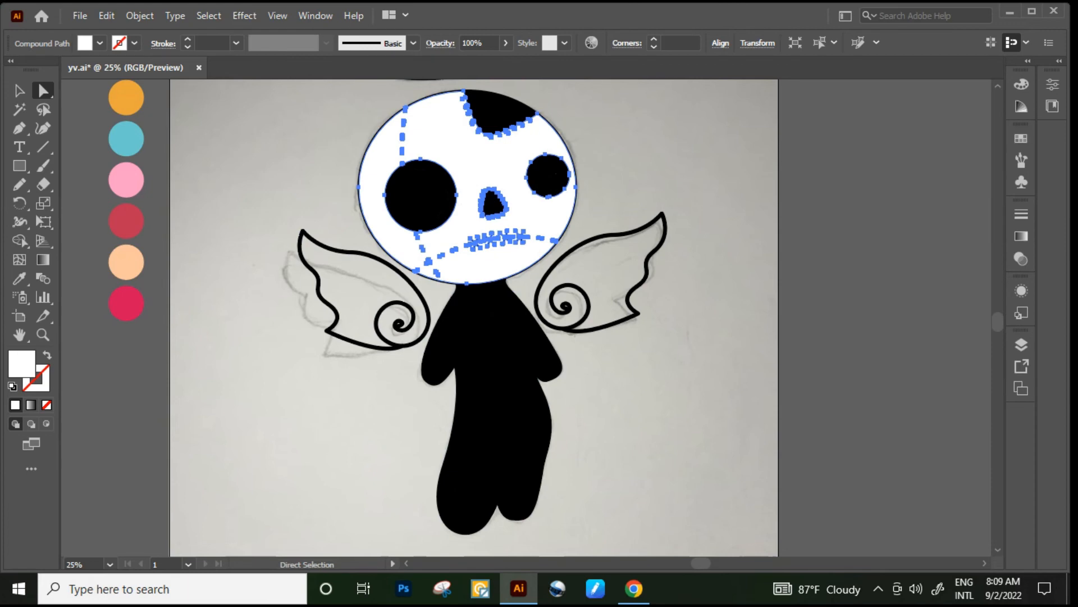
Select the outer ring of the large left button eye and fill it with the muted red palette colour using the Eyedropper
{"action": "scroll", "coordinate": [398, 208], "scroll_direction": "up", "scroll_amount": 2}
{"action": "scroll", "coordinate": [398, 208], "scroll_direction": "up", "scroll_amount": 1}
{"action": "left_click", "coordinate": [487, 259]}
{"action": "scroll", "coordinate": [516, 239], "scroll_direction": "down", "scroll_amount": 1}
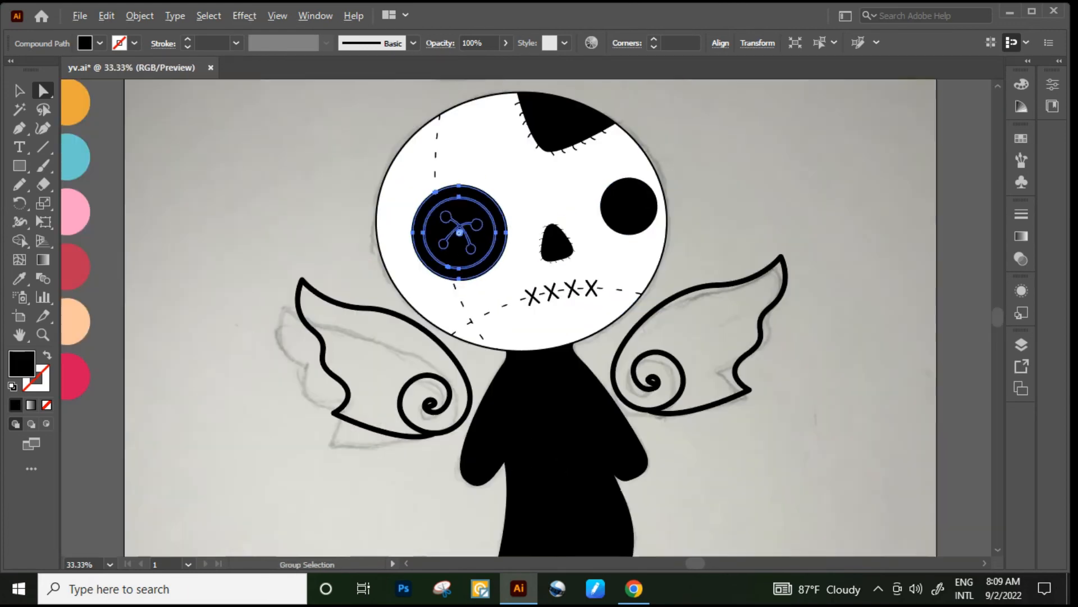
{"action": "left_click", "coordinate": [19, 278]}
{"action": "scroll", "coordinate": [334, 284], "scroll_direction": "down", "scroll_amount": 2}
{"action": "scroll", "coordinate": [197, 241], "scroll_direction": "up", "scroll_amount": 1}
{"action": "left_click", "coordinate": [202, 293]}
Fill the inner disc of the large left button eye with the pink palette colour
{"action": "scroll", "coordinate": [490, 270], "scroll_direction": "up", "scroll_amount": 2}
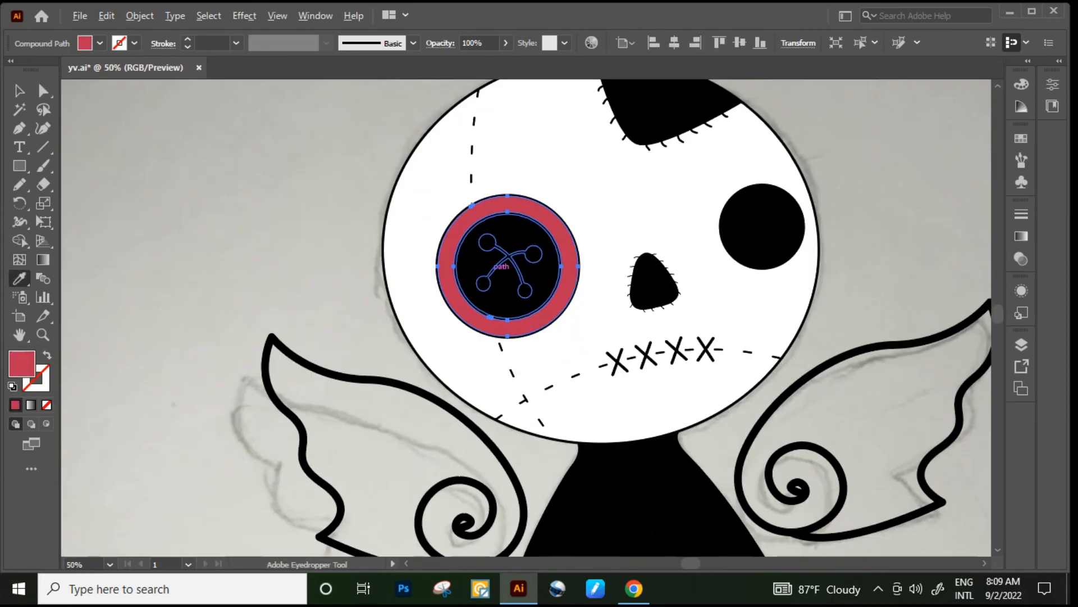
{"action": "left_click", "coordinate": [497, 270]}
{"action": "scroll", "coordinate": [570, 264], "scroll_direction": "down", "scroll_amount": 2}
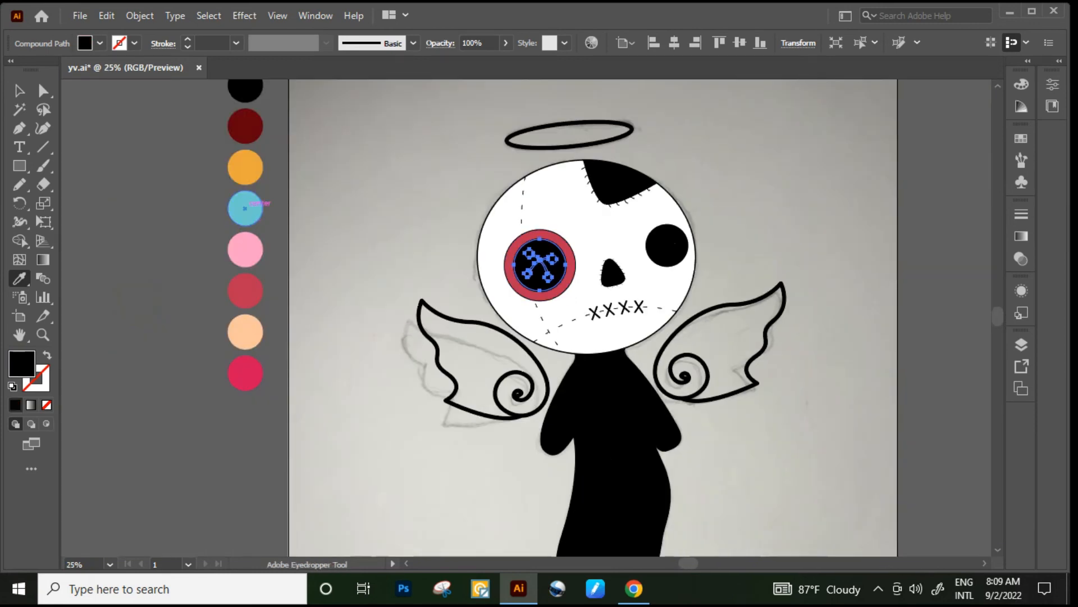
{"action": "left_click", "coordinate": [245, 249]}
Fill the small right button eye's outer ring with the palette pink and its inner disc with the palette blue
{"action": "scroll", "coordinate": [675, 250], "scroll_direction": "up", "scroll_amount": 4}
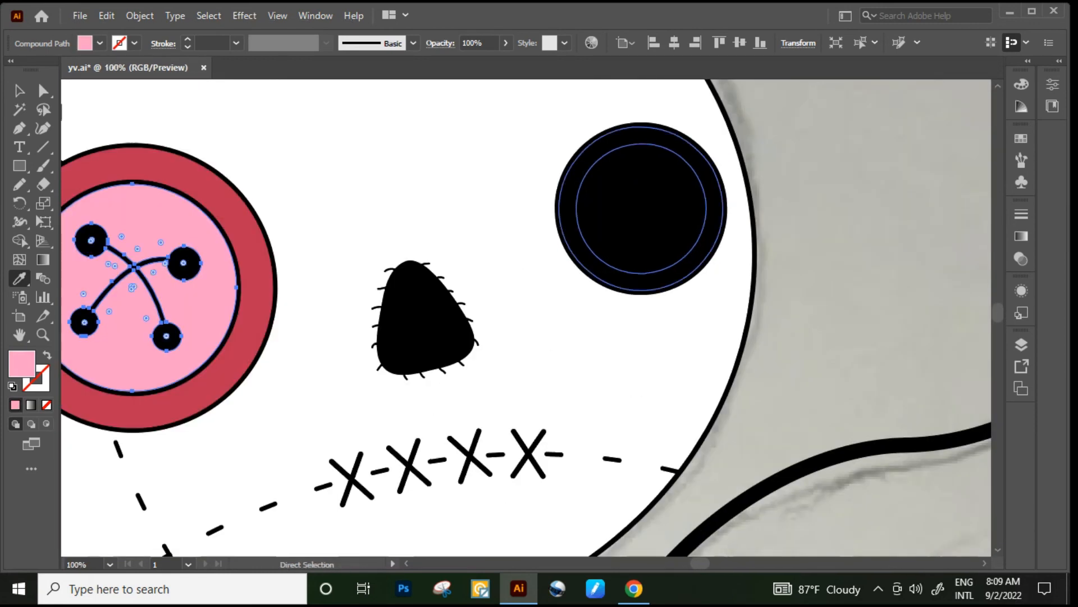
{"action": "left_click", "coordinate": [688, 264], "text": "ctrl"}
{"action": "scroll", "coordinate": [747, 265], "scroll_direction": "down", "scroll_amount": 3}
{"action": "left_click", "coordinate": [149, 253]}
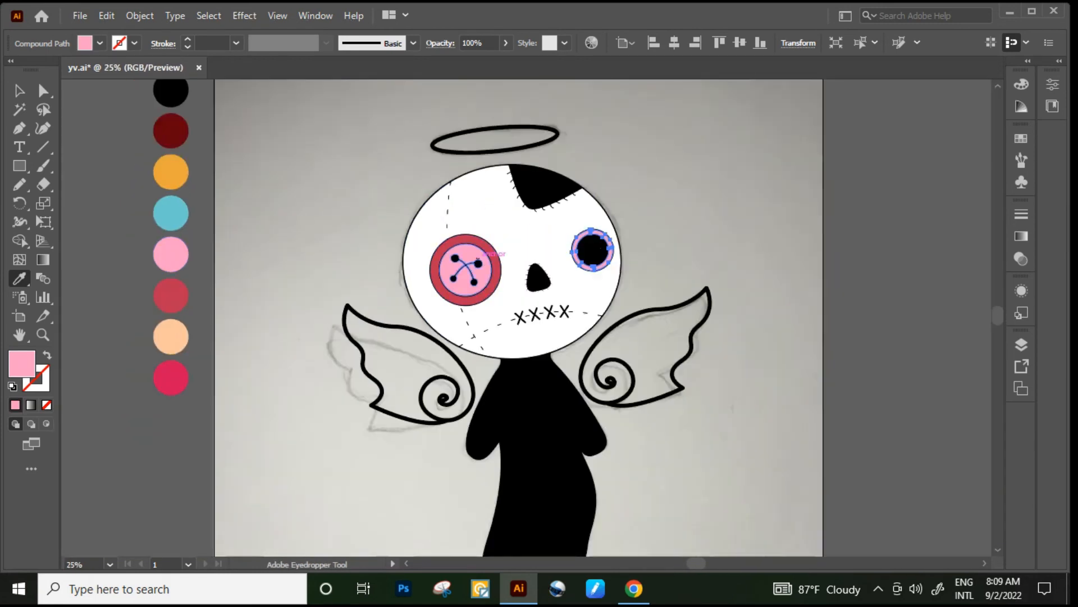
{"action": "scroll", "coordinate": [851, 268], "scroll_direction": "up", "scroll_amount": 2}
{"action": "scroll", "coordinate": [704, 312], "scroll_direction": "down", "scroll_amount": 3}
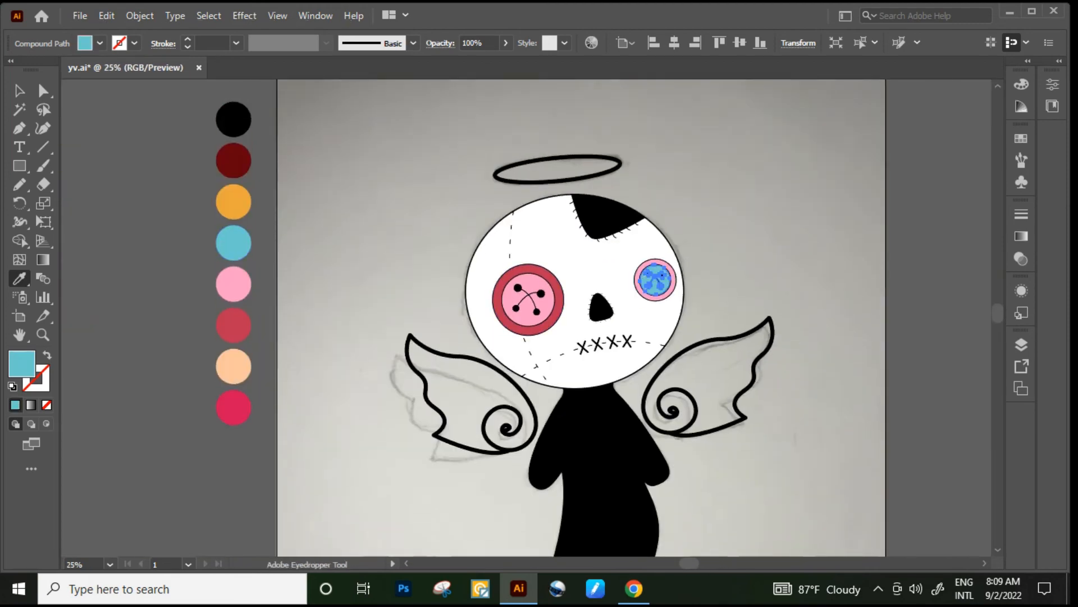
Select the nose shape and fill it with the peach palette colour
{"action": "scroll", "coordinate": [802, 336], "scroll_direction": "down", "scroll_amount": 2}
{"action": "scroll", "coordinate": [802, 337], "scroll_direction": "up", "scroll_amount": 1}
{"action": "scroll", "coordinate": [539, 316], "scroll_direction": "up", "scroll_amount": 4}
{"action": "scroll", "coordinate": [539, 316], "scroll_direction": "up", "scroll_amount": 2}
{"action": "left_click", "coordinate": [533, 304], "text": "ctrl"}
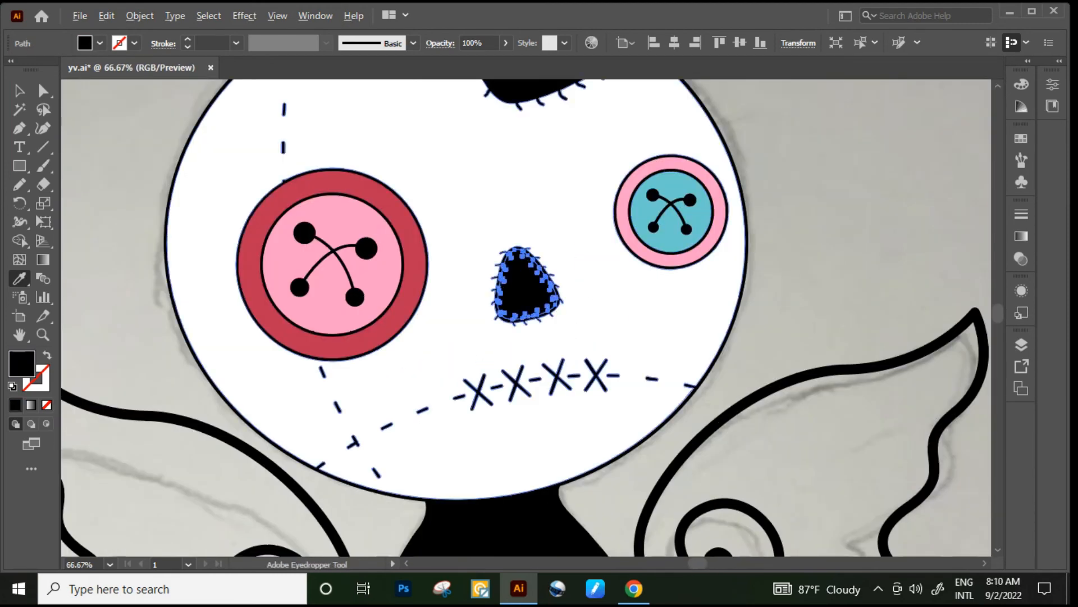
{"action": "scroll", "coordinate": [620, 365], "scroll_direction": "down", "scroll_amount": 3}
{"action": "left_click", "coordinate": [218, 377]}
Fill the forehead patch with the peach colour sampled from the nose
{"action": "scroll", "coordinate": [609, 231], "scroll_direction": "up", "scroll_amount": 3}
{"action": "left_click", "coordinate": [553, 241], "text": "ctrl"}
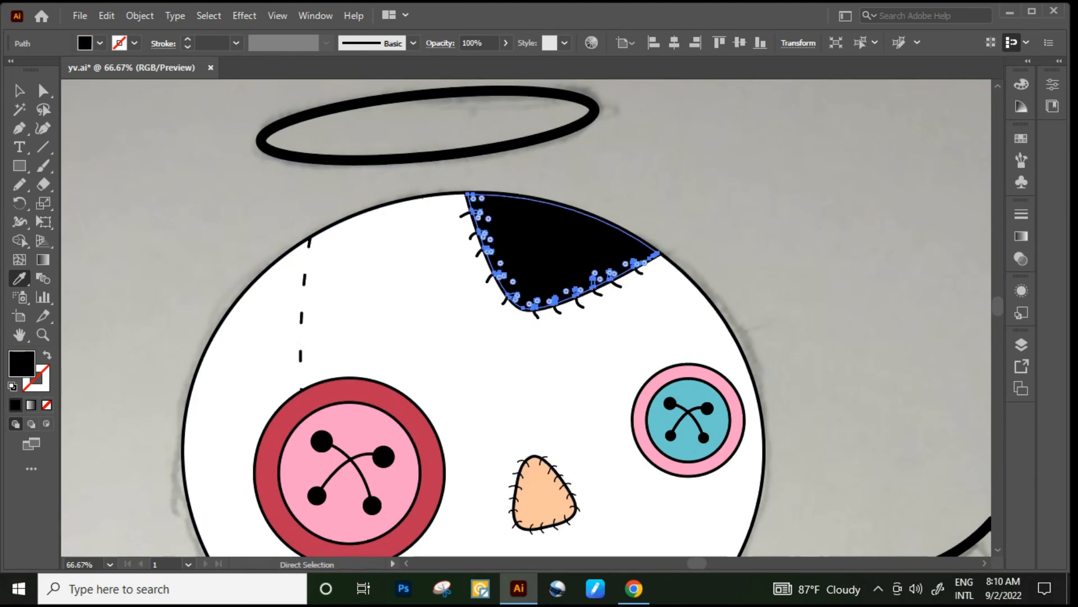
{"action": "left_click", "coordinate": [542, 499]}
Select the doll's body shape and fill it with white sampled from the artwork
{"action": "scroll", "coordinate": [530, 319], "scroll_direction": "down", "scroll_amount": 3}
{"action": "scroll", "coordinate": [532, 438], "scroll_direction": "down", "scroll_amount": 4}
{"action": "scroll", "coordinate": [533, 444], "scroll_direction": "up", "scroll_amount": 1}
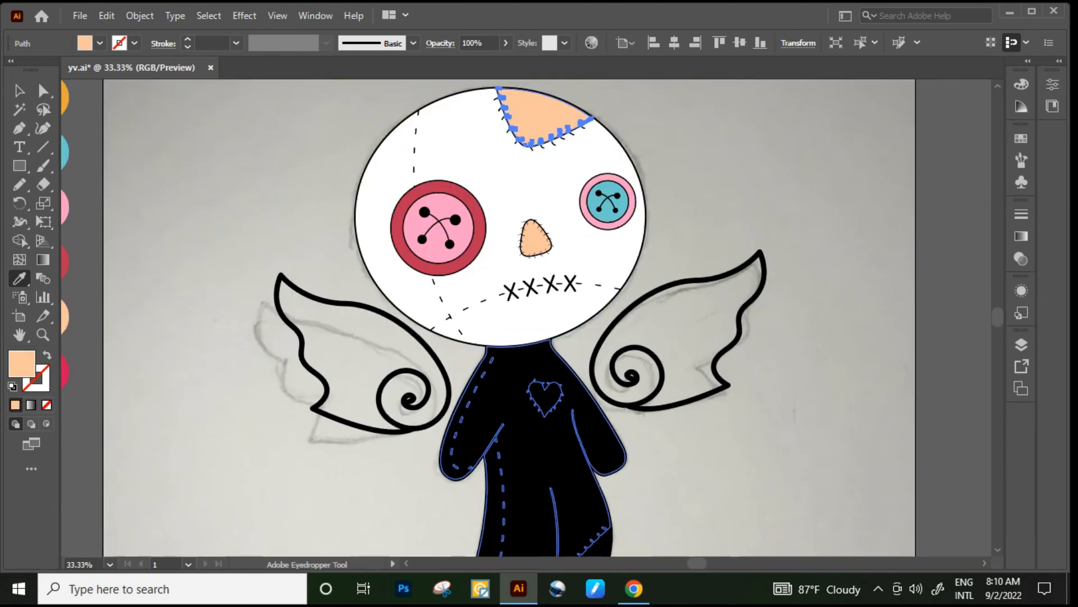
{"action": "left_click", "coordinate": [541, 441], "text": "ctrl"}
{"action": "scroll", "coordinate": [563, 380], "scroll_direction": "down", "scroll_amount": 3}
{"action": "left_click", "coordinate": [550, 356]}
{"action": "scroll", "coordinate": [575, 441], "scroll_direction": "up", "scroll_amount": 2}
{"action": "scroll", "coordinate": [574, 440], "scroll_direction": "down", "scroll_amount": 2}
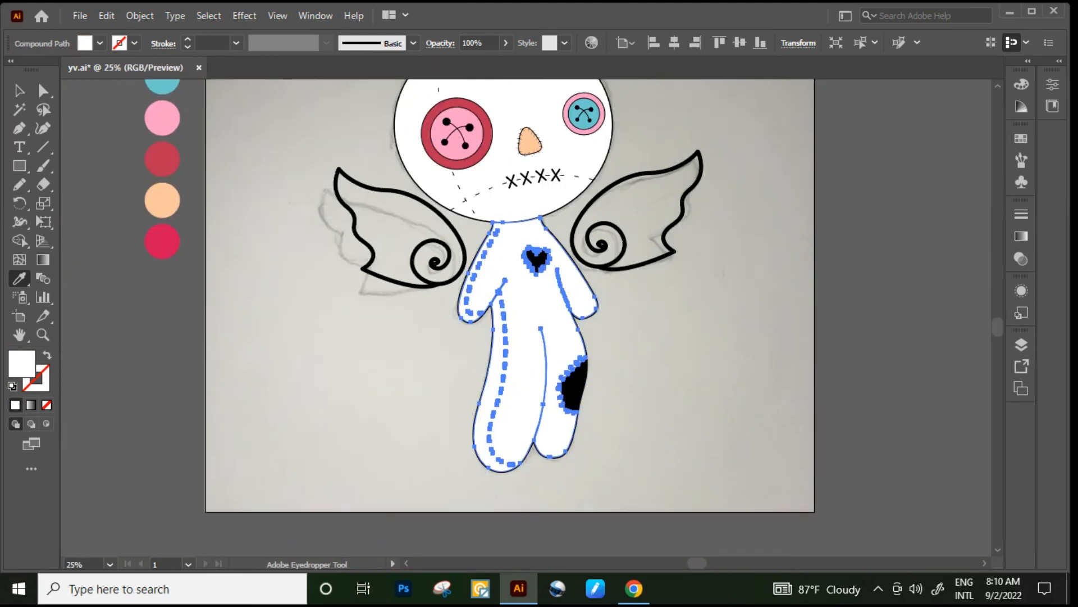
Fill the leg patch with the blue sampled from the small right button eye
{"action": "scroll", "coordinate": [582, 380], "scroll_direction": "up", "scroll_amount": 2}
{"action": "left_click", "coordinate": [556, 387], "text": "ctrl"}
{"action": "scroll", "coordinate": [554, 387], "scroll_direction": "down", "scroll_amount": 2}
{"action": "scroll", "coordinate": [559, 359], "scroll_direction": "up", "scroll_amount": 2}
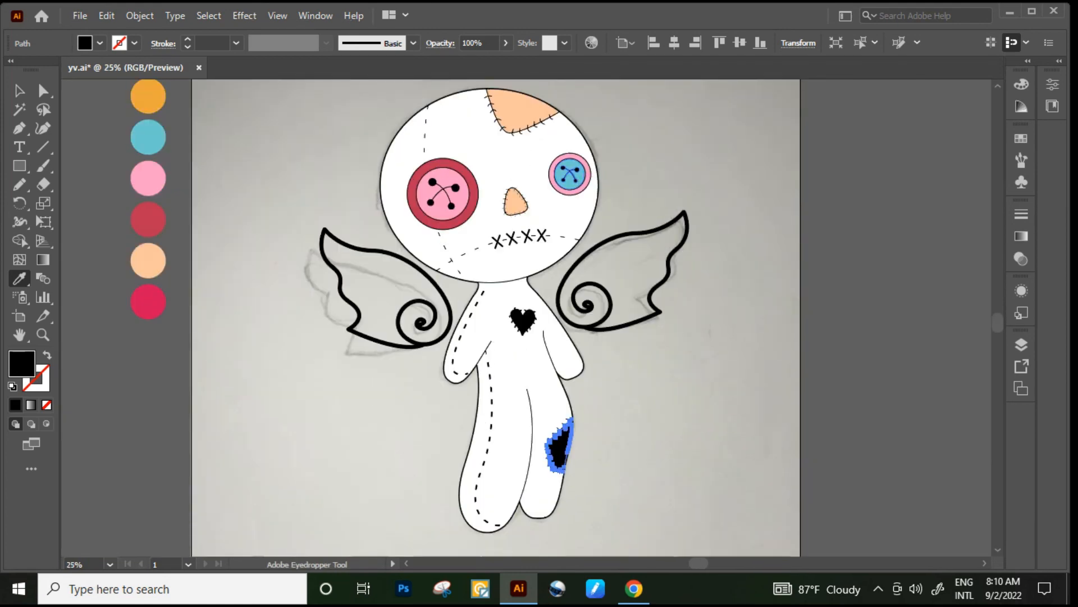
{"action": "left_click", "coordinate": [563, 178]}
Select the heart on the chest and fill it with the bright crimson palette colour
{"action": "scroll", "coordinate": [521, 315], "scroll_direction": "down", "scroll_amount": 1}
{"action": "scroll", "coordinate": [520, 306], "scroll_direction": "up", "scroll_amount": 3}
{"action": "left_click", "coordinate": [526, 269], "text": "ctrl"}
{"action": "scroll", "coordinate": [662, 281], "scroll_direction": "down", "scroll_amount": 3}
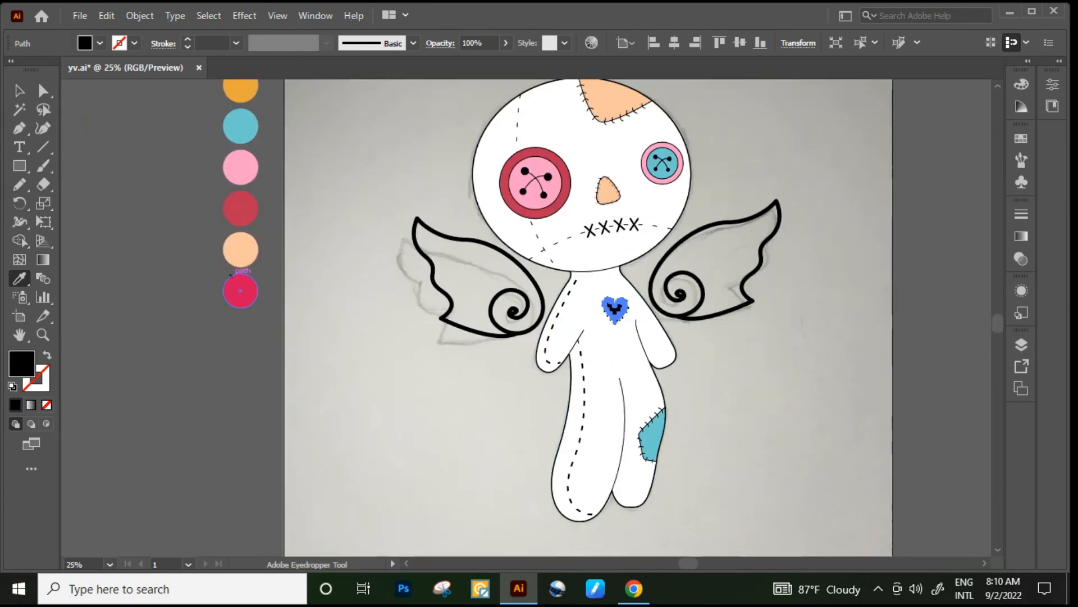
{"action": "scroll", "coordinate": [662, 280], "scroll_direction": "down", "scroll_amount": 2}
{"action": "scroll", "coordinate": [716, 286], "scroll_direction": "up", "scroll_amount": 2}
Select the halo above the head and recolour it with the orange palette colour
{"action": "scroll", "coordinate": [716, 285], "scroll_direction": "up", "scroll_amount": 4}
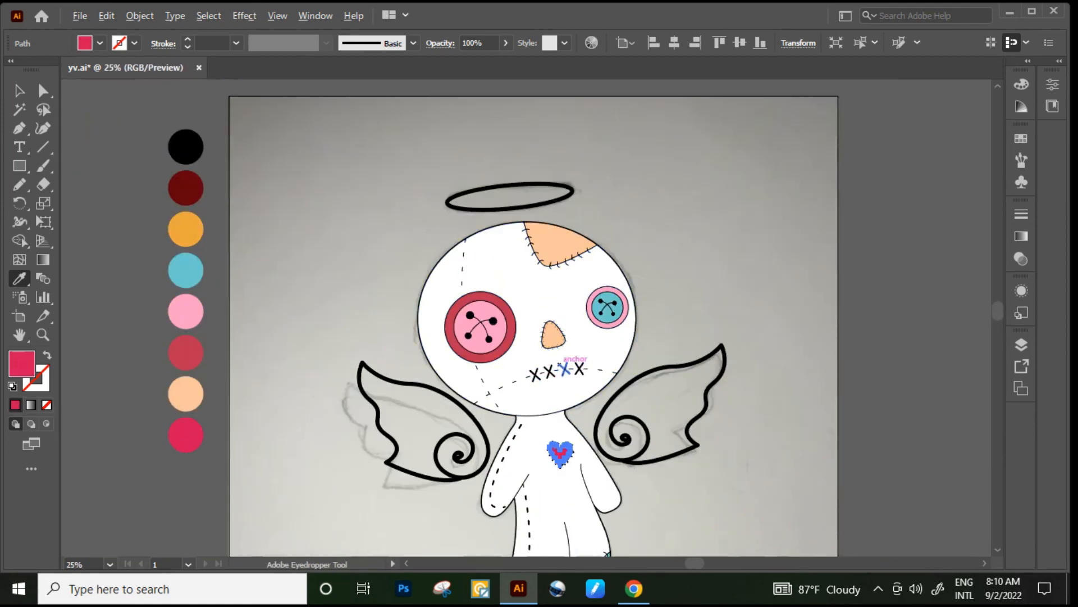
{"action": "scroll", "coordinate": [545, 370], "scroll_direction": "up", "scroll_amount": 4}
{"action": "scroll", "coordinate": [474, 264], "scroll_direction": "up", "scroll_amount": 2}
{"action": "left_click", "coordinate": [477, 263], "text": "ctrl"}
{"action": "scroll", "coordinate": [587, 262], "scroll_direction": "down", "scroll_amount": 1}
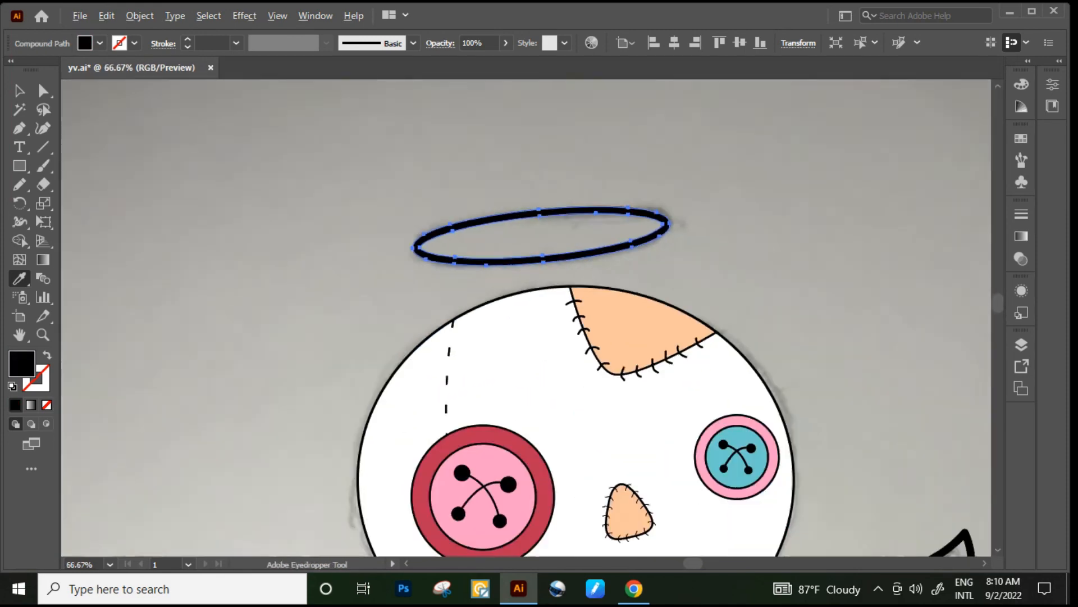
{"action": "scroll", "coordinate": [594, 261], "scroll_direction": "down", "scroll_amount": 1}
{"action": "left_click", "coordinate": [126, 286]}
Recolour the left wing with the orange sampled from the halo
{"action": "scroll", "coordinate": [314, 315], "scroll_direction": "down", "scroll_amount": 2}
{"action": "left_click", "coordinate": [406, 340], "text": "ctrl"}
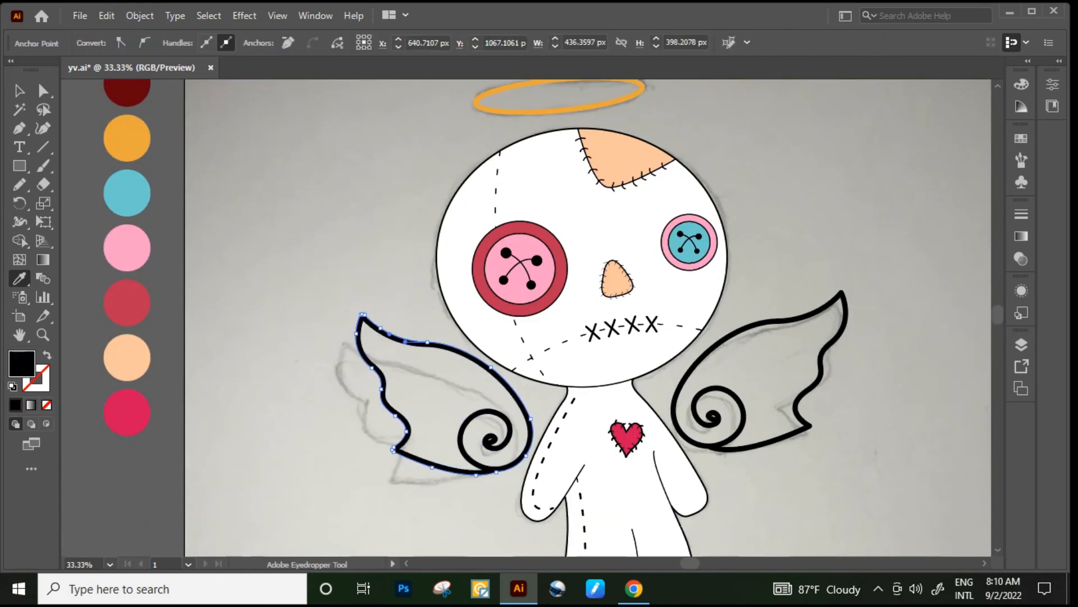
{"action": "left_click", "coordinate": [549, 111]}
Recolour the right wing with the halo's orange, then deselect the artwork
{"action": "scroll", "coordinate": [629, 252], "scroll_direction": "down", "scroll_amount": 3}
{"action": "left_click", "coordinate": [784, 382], "text": "ctrl"}
{"action": "scroll", "coordinate": [781, 379], "scroll_direction": "left", "scroll_amount": 1}
{"action": "scroll", "coordinate": [702, 304], "scroll_direction": "up", "scroll_amount": 6}
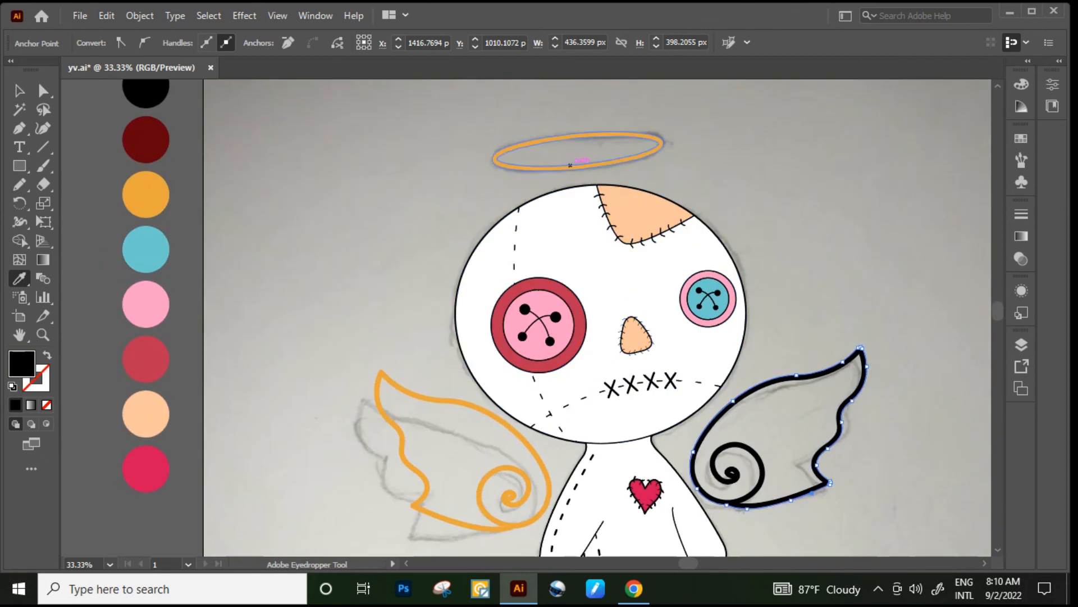
{"action": "left_click", "coordinate": [570, 164]}
{"action": "scroll", "coordinate": [570, 164], "scroll_direction": "down", "scroll_amount": 1}
{"action": "scroll", "coordinate": [561, 225], "scroll_direction": "down", "scroll_amount": 1}
{"action": "scroll", "coordinate": [667, 424], "scroll_direction": "up", "scroll_amount": 1}
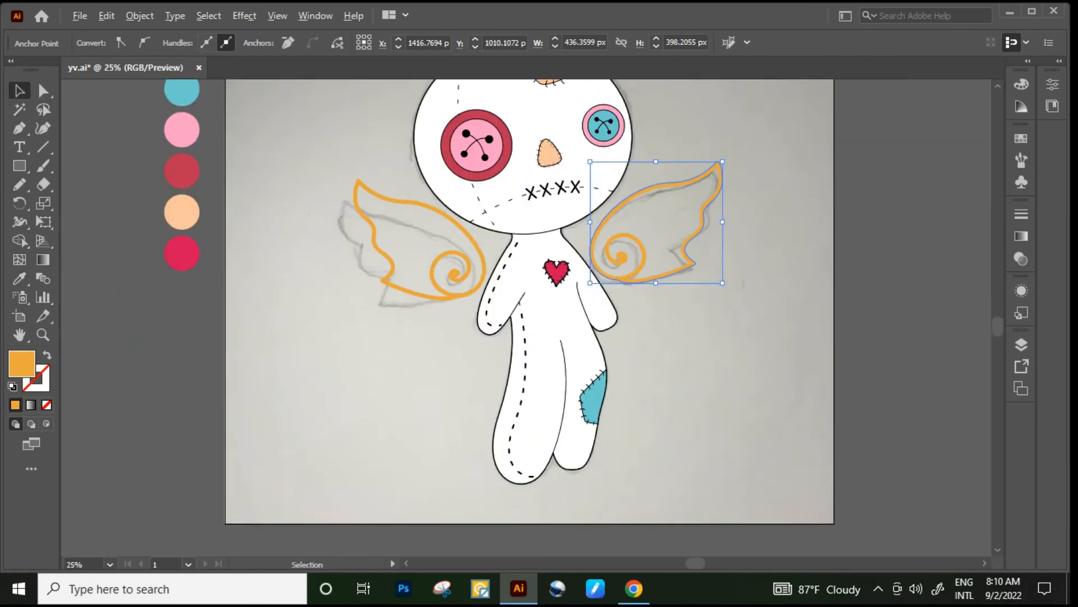
{"action": "scroll", "coordinate": [685, 405], "scroll_direction": "up", "scroll_amount": 3}
{"action": "scroll", "coordinate": [703, 388], "scroll_direction": "down", "scroll_amount": 1}
{"action": "left_click", "coordinate": [708, 394]}
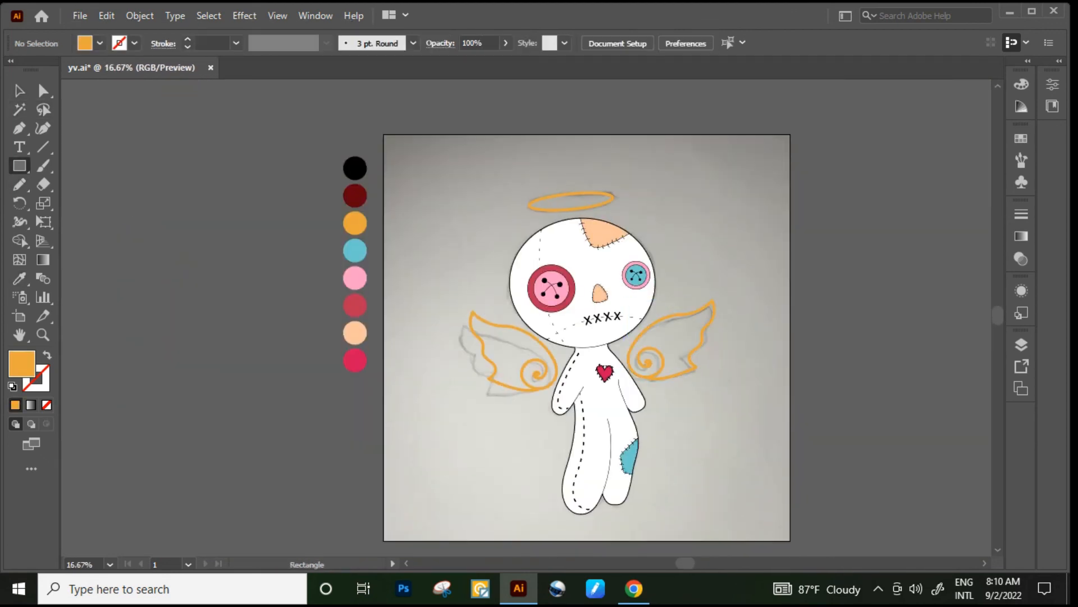
Draw a rectangle covering the whole artboard and fill it with the dark red palette colour
{"action": "mouse_move", "coordinate": [383, 134]}
{"action": "left_mouse_down"}
{"action": "mouse_move", "coordinate": [770, 505]}
{"action": "mouse_move", "coordinate": [790, 539]}
{"action": "left_mouse_up"}
{"action": "key", "text": "i"}
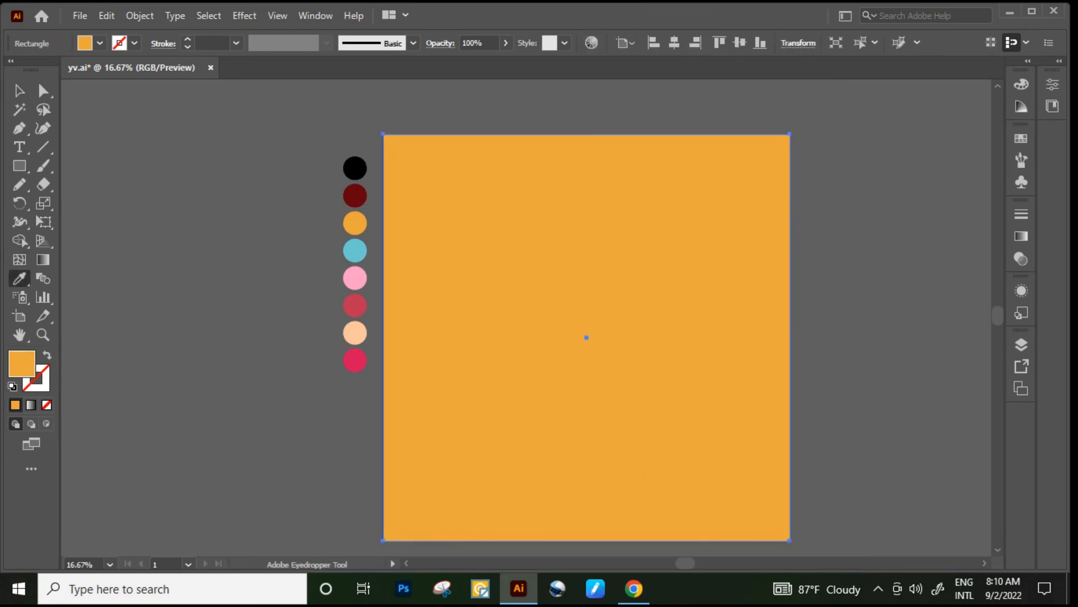
{"action": "left_click", "coordinate": [355, 195]}
Send the dark red background rectangle to the back, behind the doll, and lock it
{"action": "key", "text": "v"}
{"action": "right_click", "coordinate": [584, 184]}
{"action": "mouse_move", "coordinate": [626, 489]}
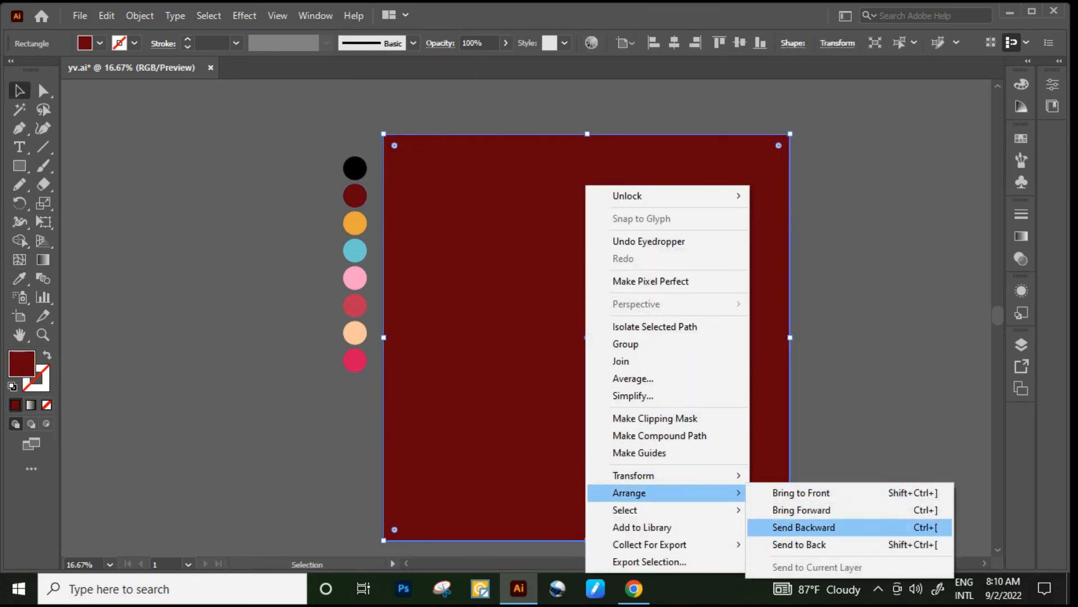
{"action": "left_click", "coordinate": [795, 545]}
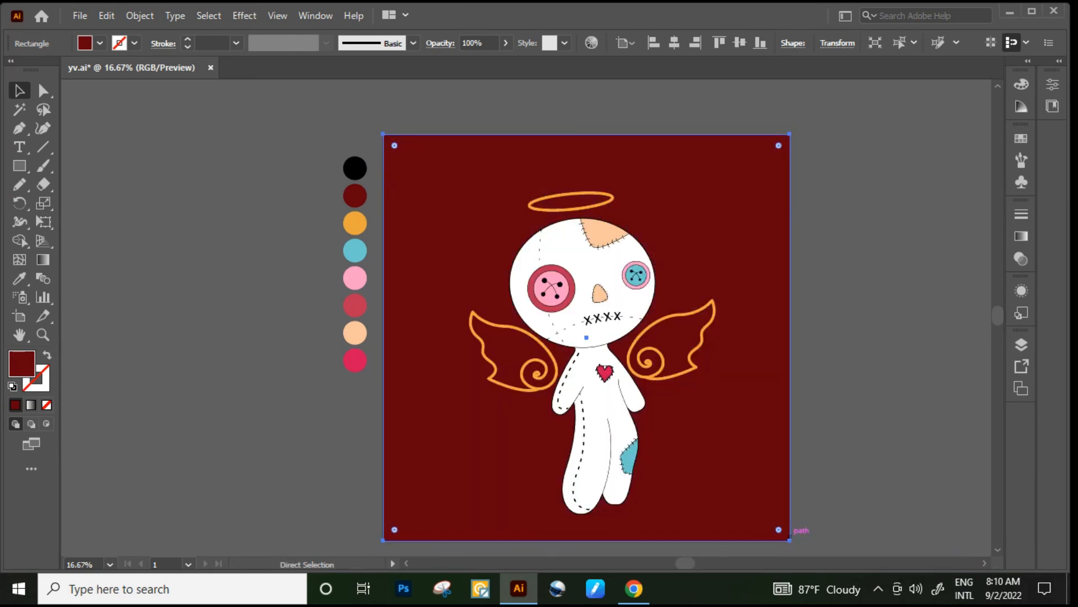
{"action": "key", "text": "ctrl+2"}
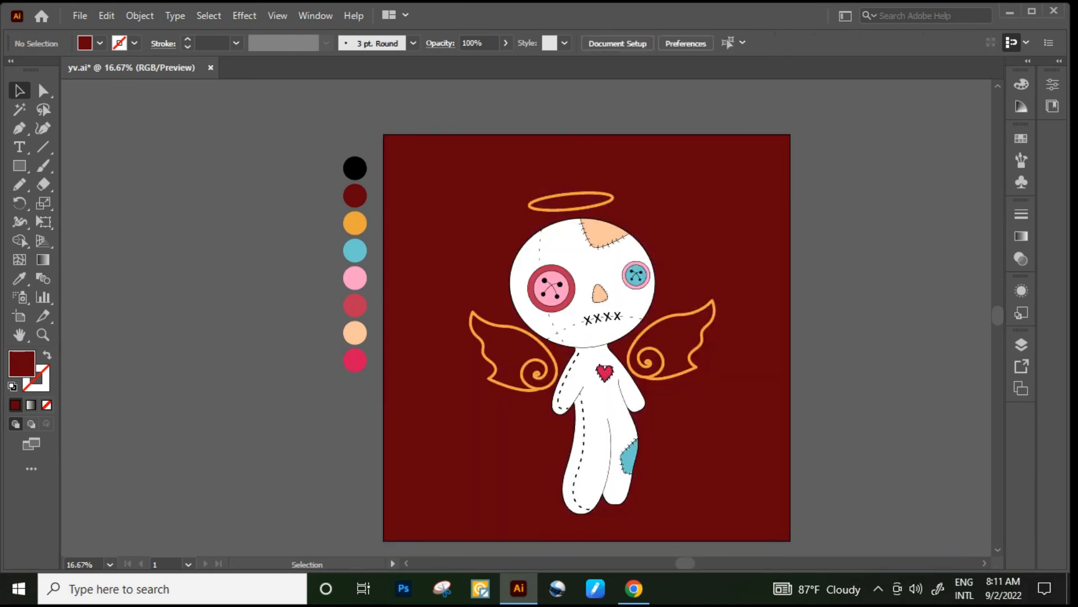
{"action": "scroll", "coordinate": [756, 447], "scroll_direction": "up", "scroll_amount": 2}
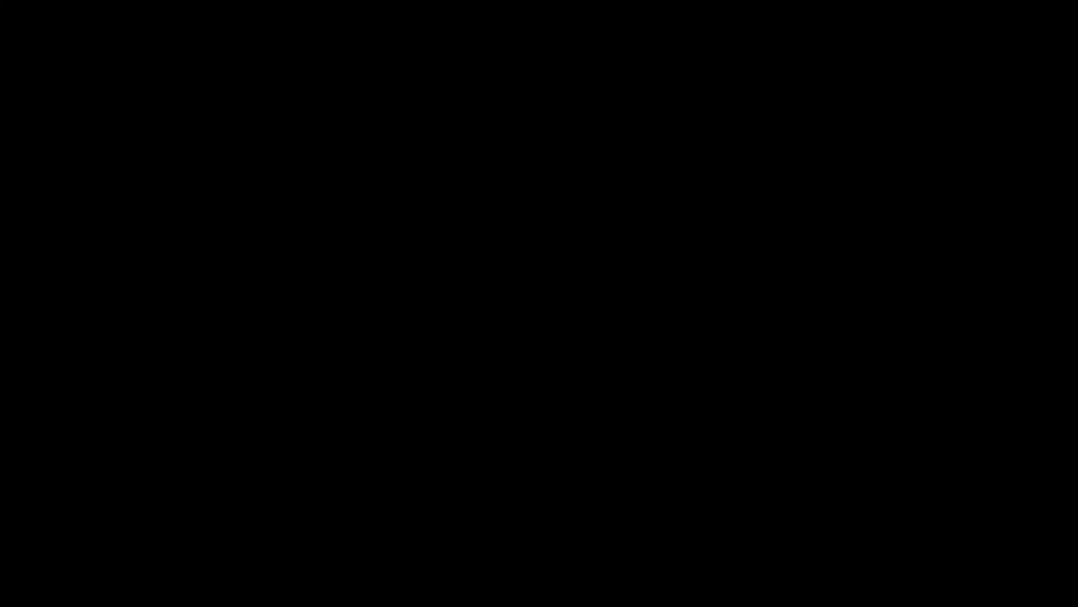